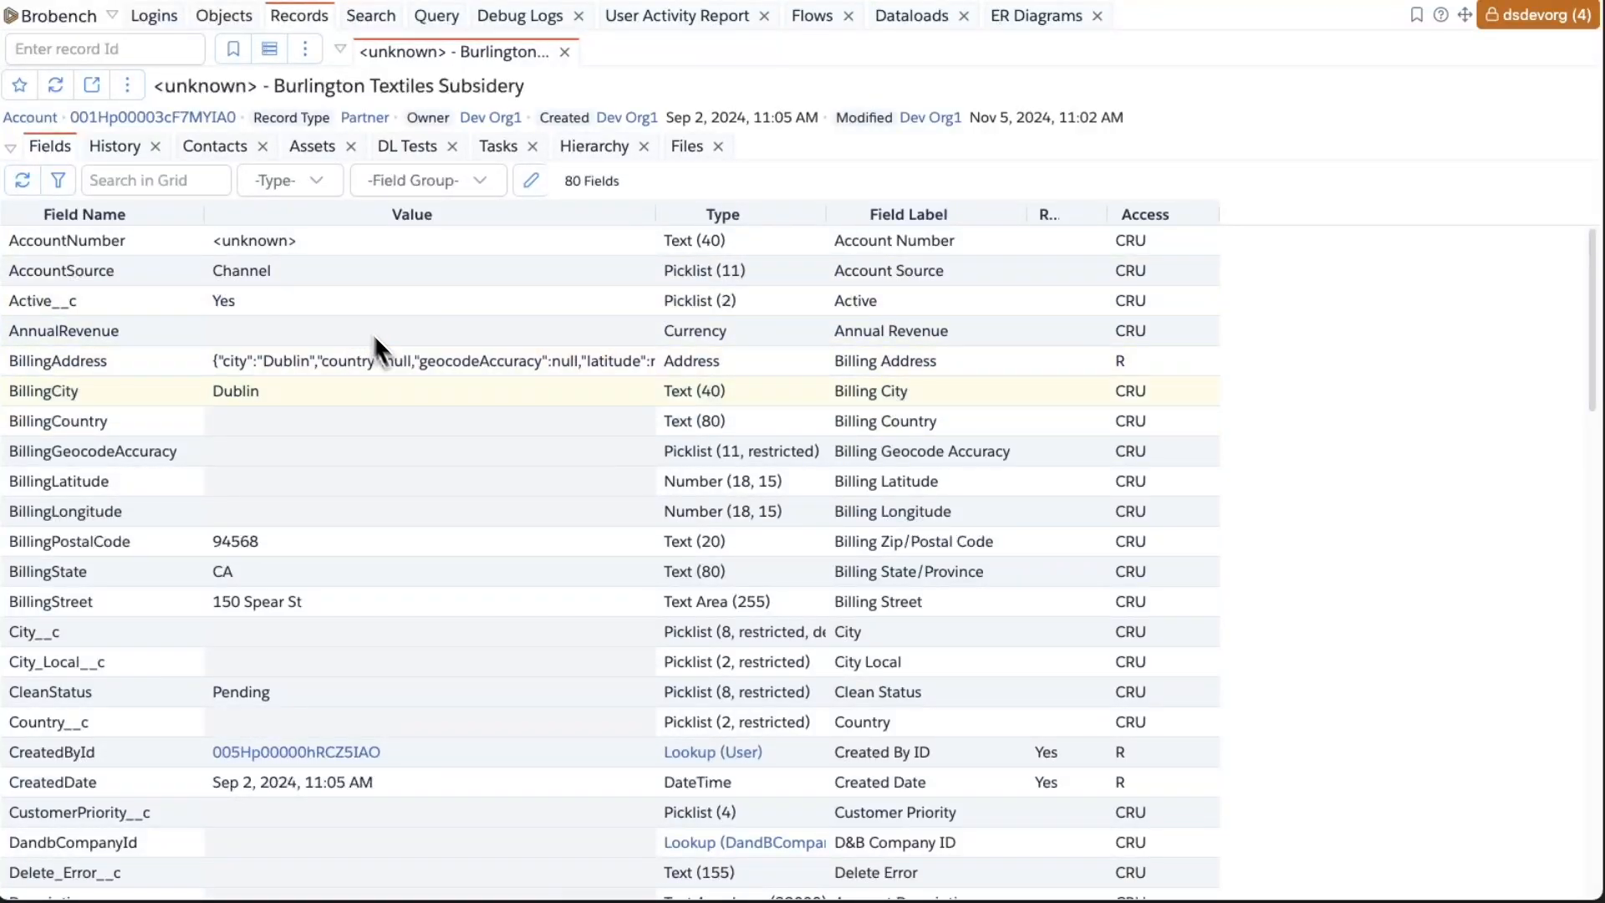
Step: Search the account record's field grid for "status" and clear the search again
scroll(375, 338, down, 15)
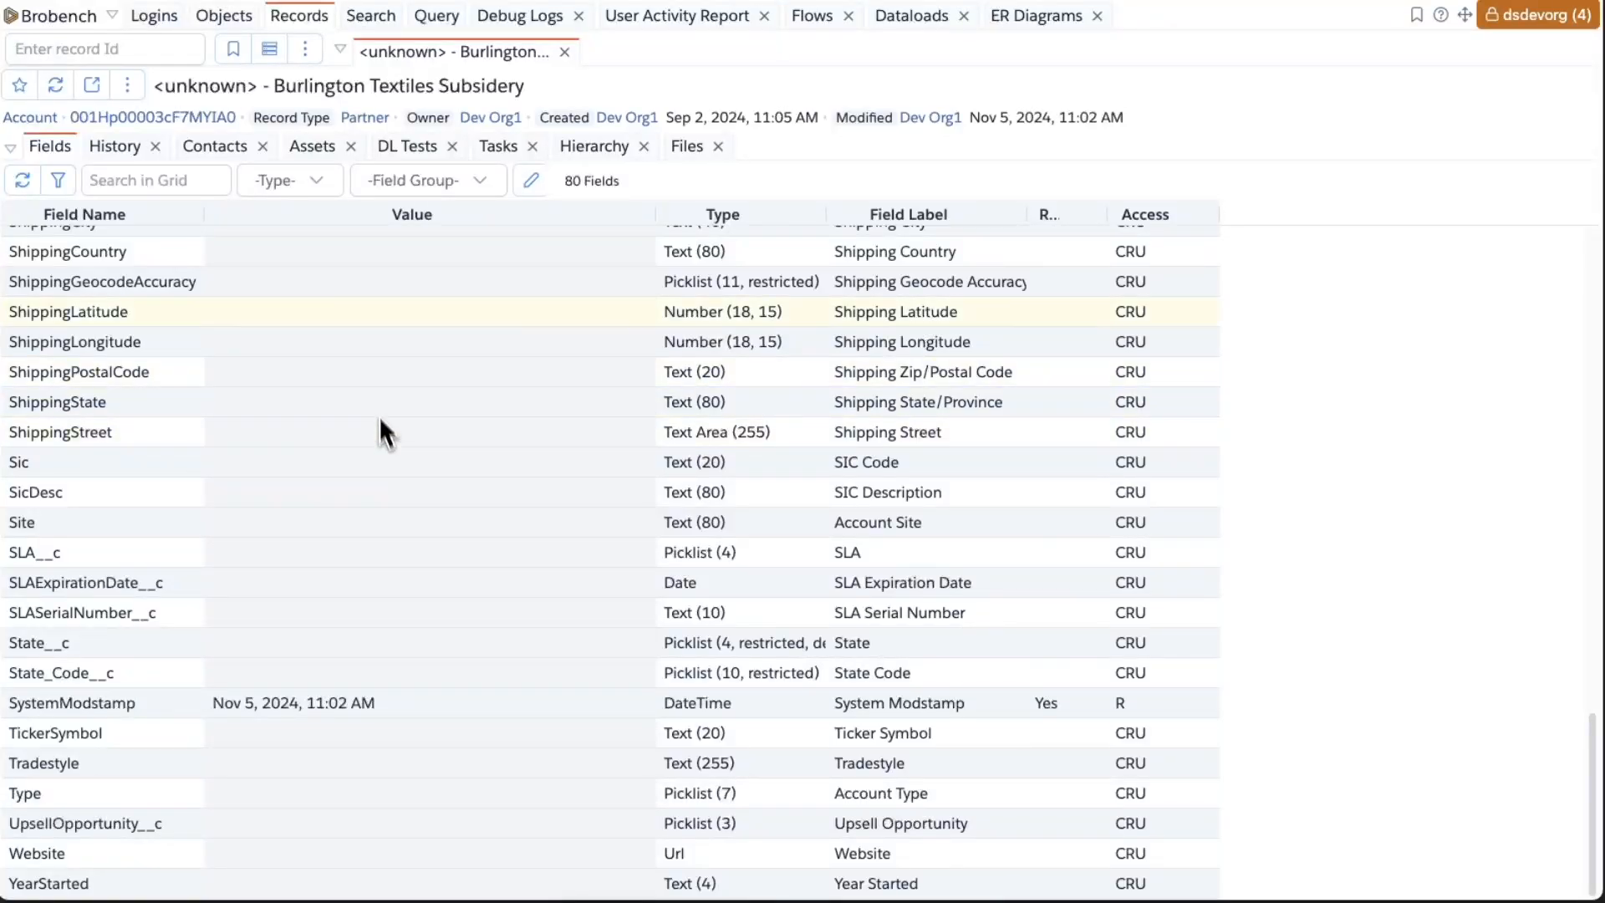
click(175, 182)
text(st)
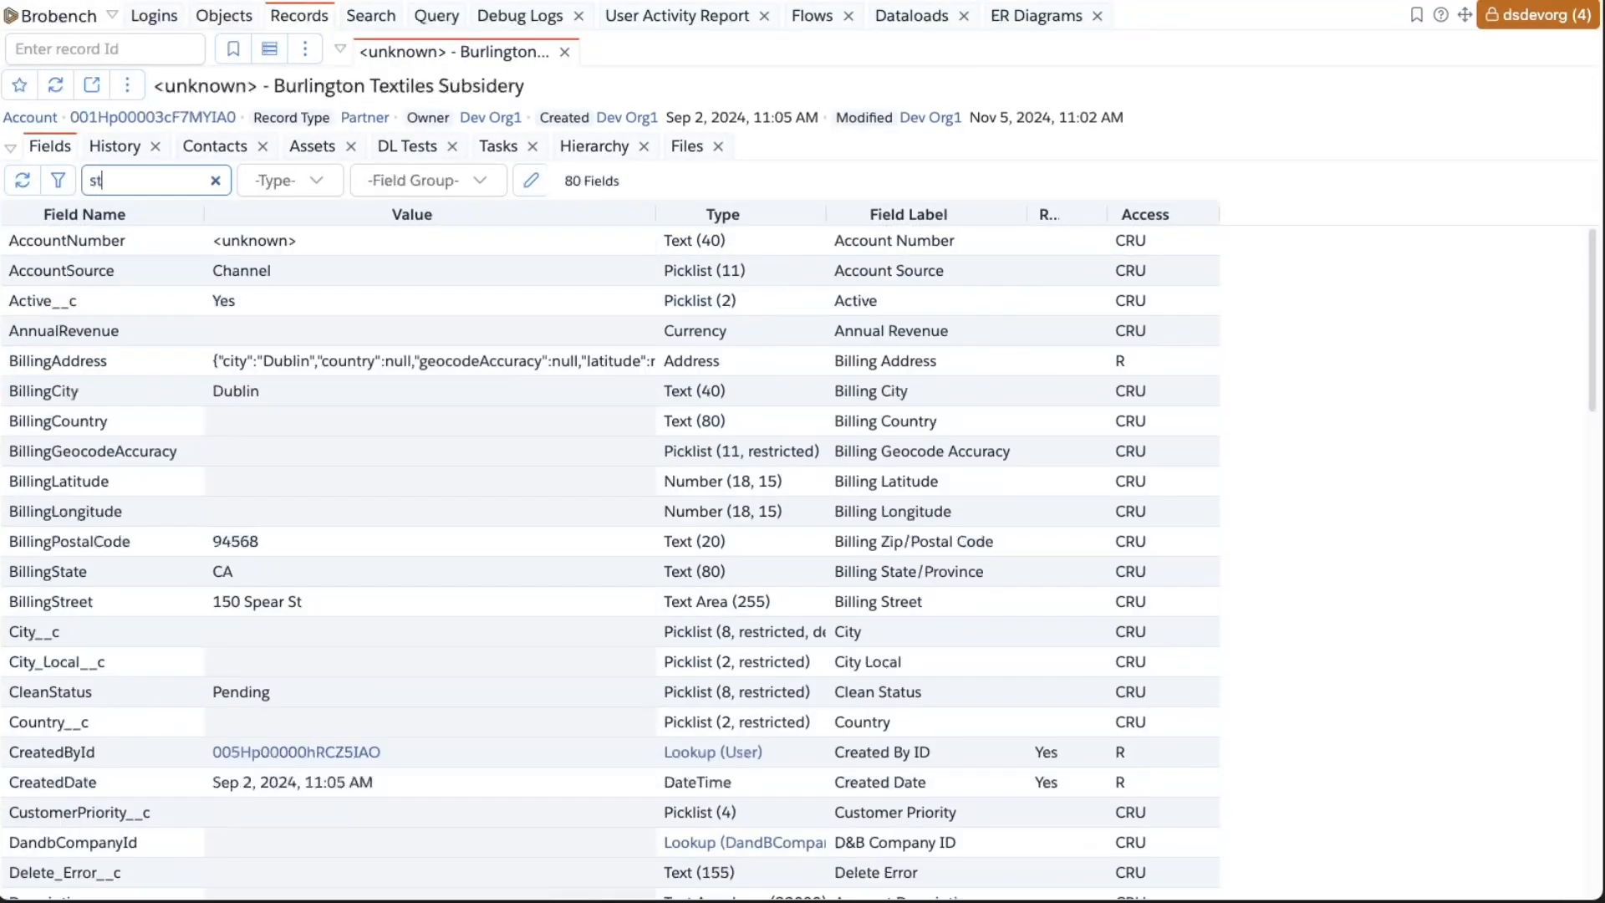
text(atus)
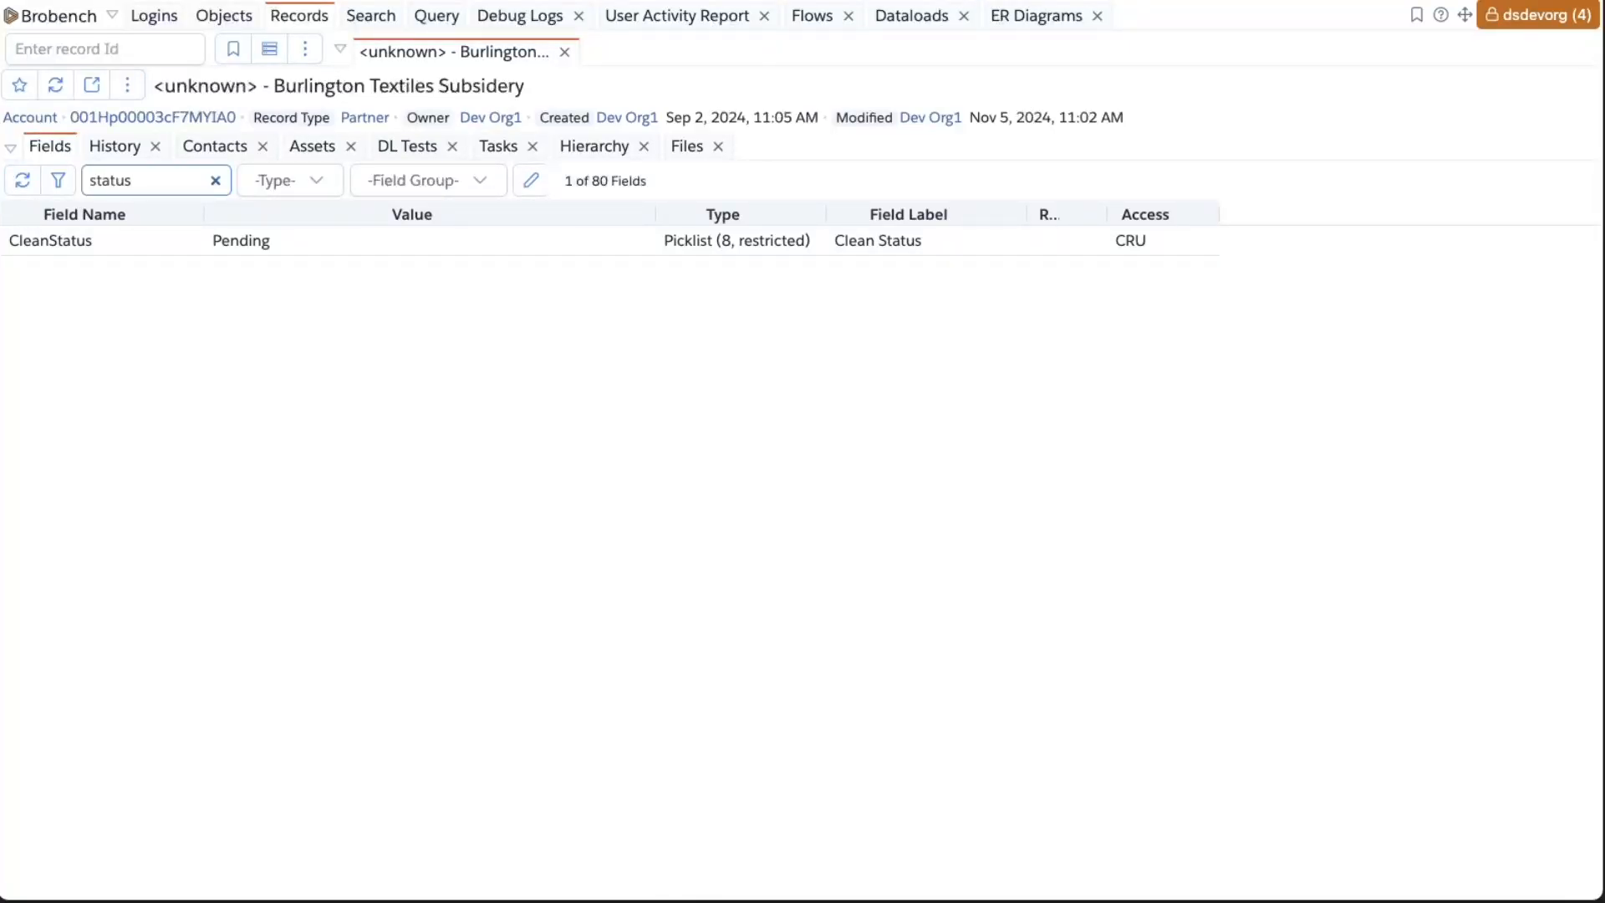
key(BackSpace)
key(BackSpace)
key(BackSpace)
key(BackSpace)
key(BackSpace)
key(BackSpace)
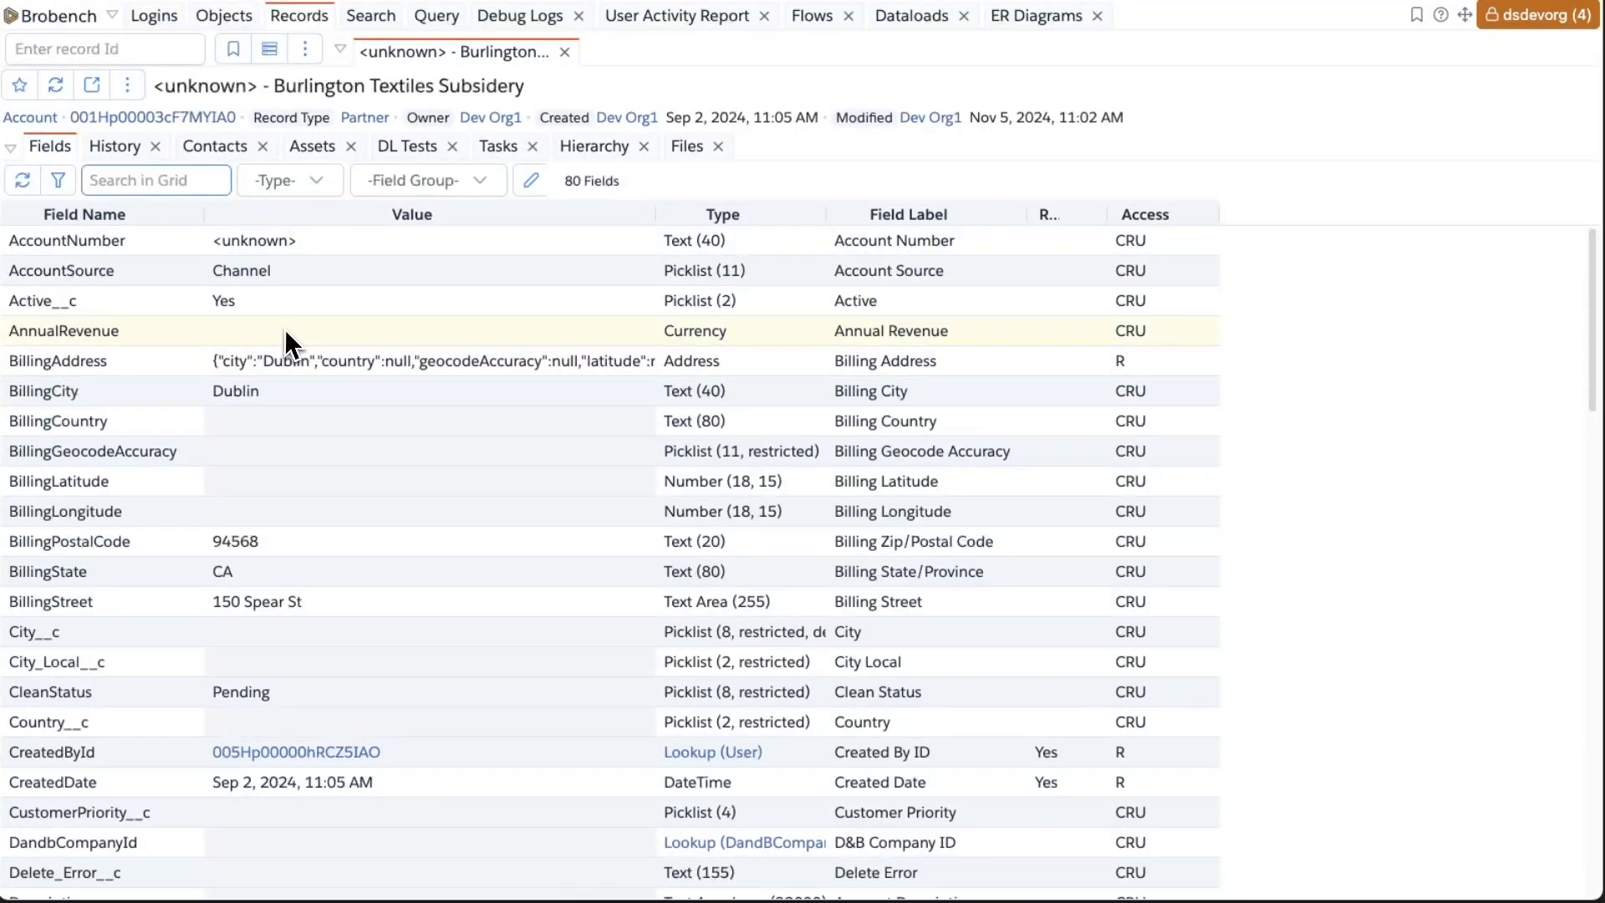
click(368, 330)
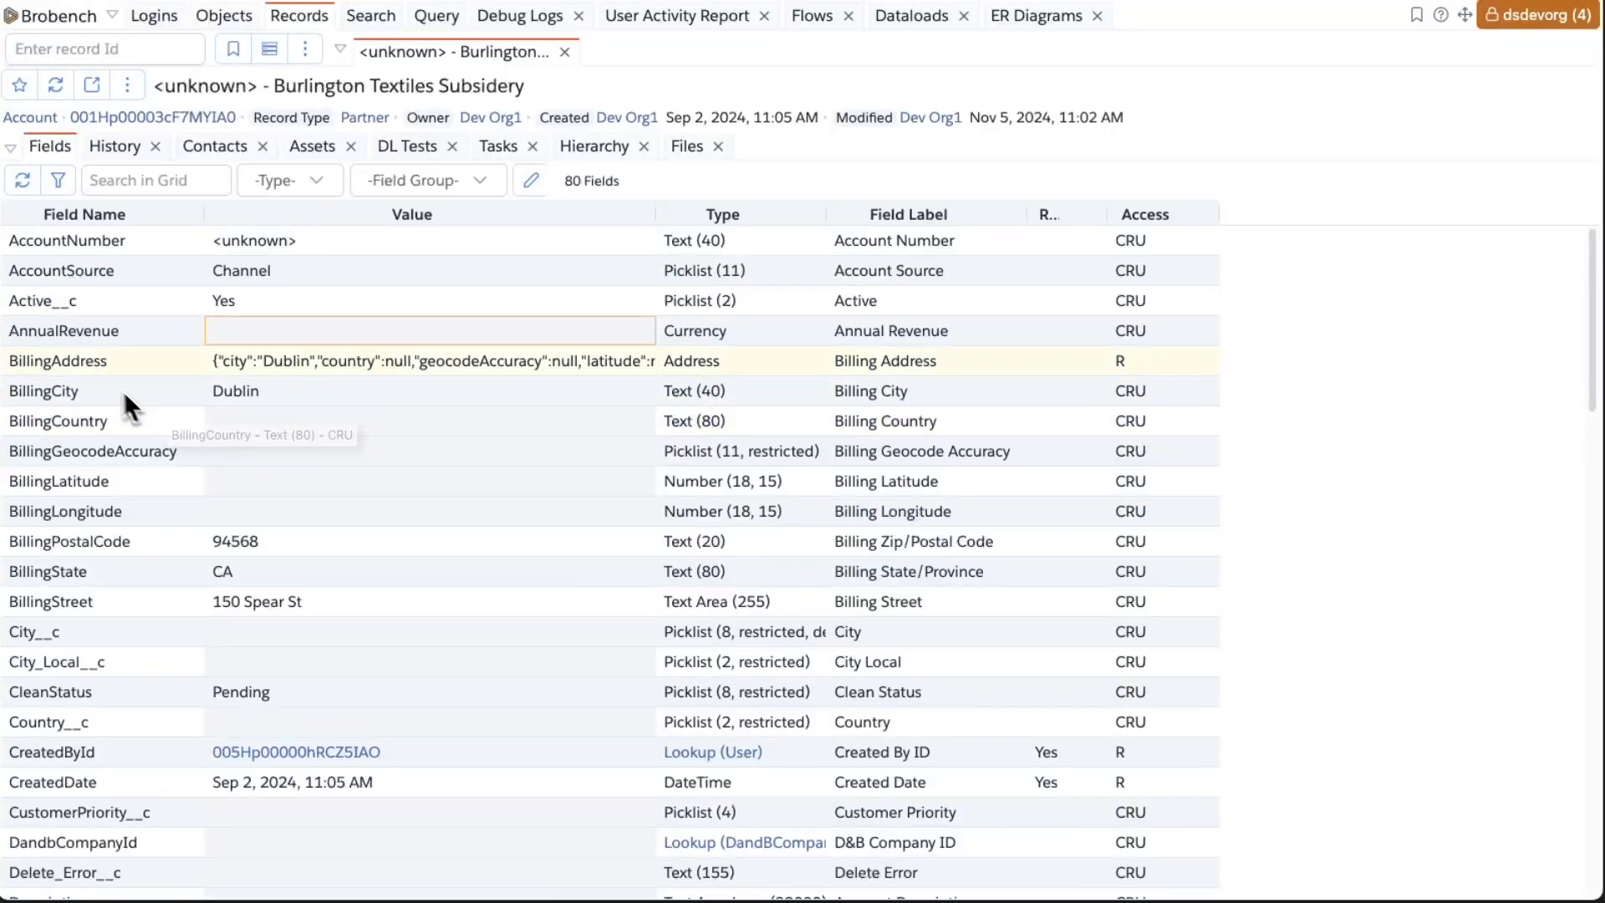
Step: Create a new field group named Shipping from the ShippingCity, ShippingState and ShippingStreet fields
scroll(133, 473, down, 10)
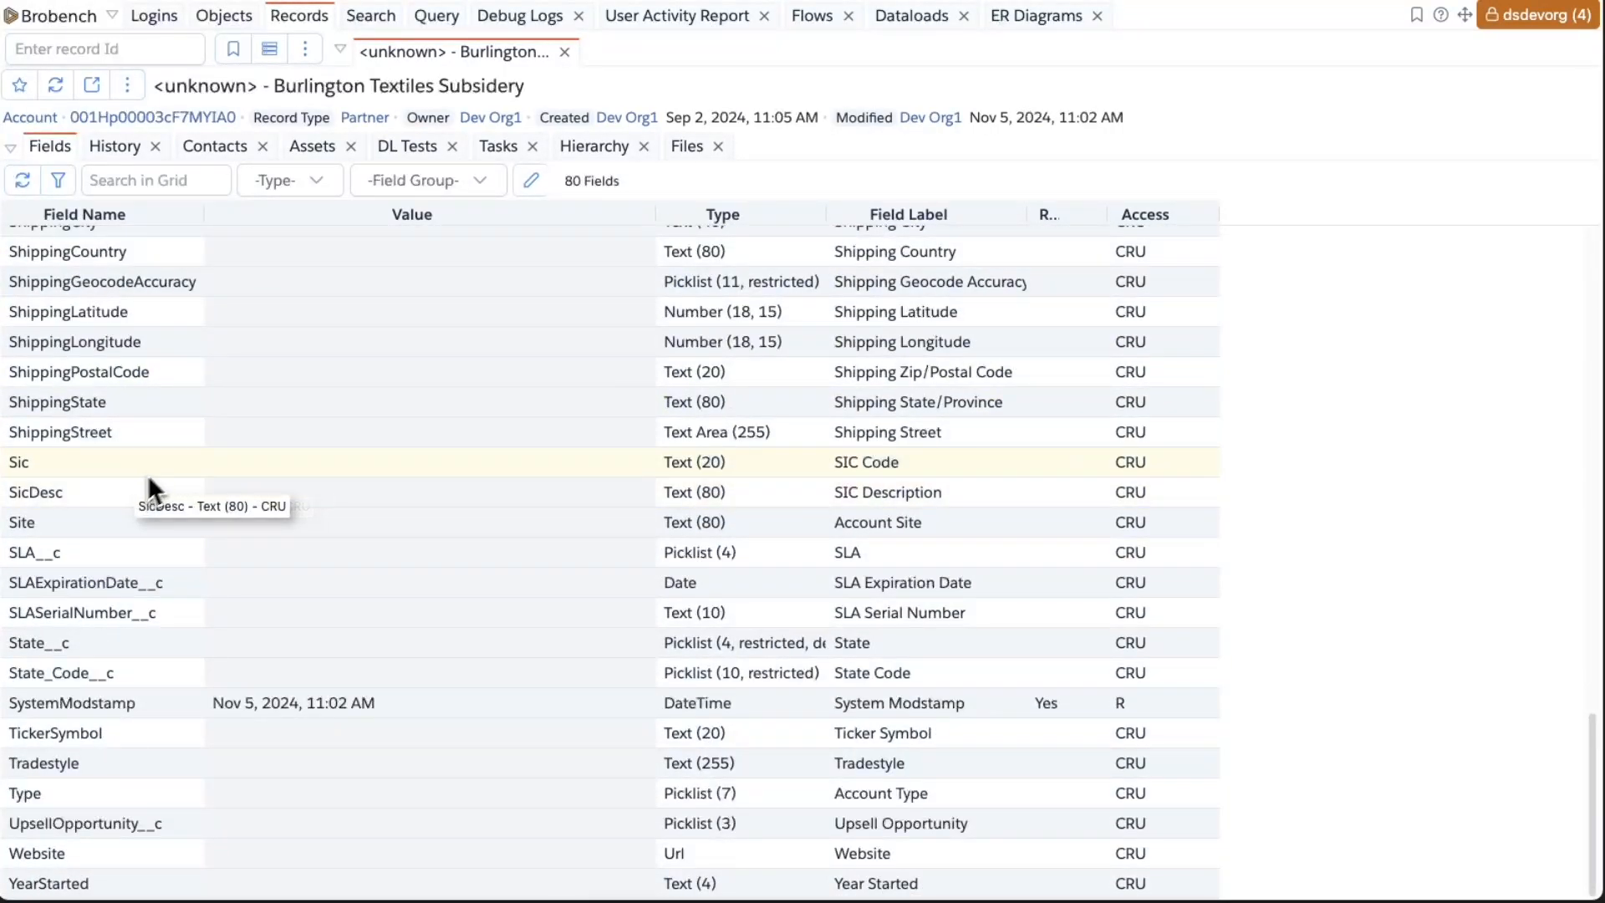
scroll(159, 468, up, 3)
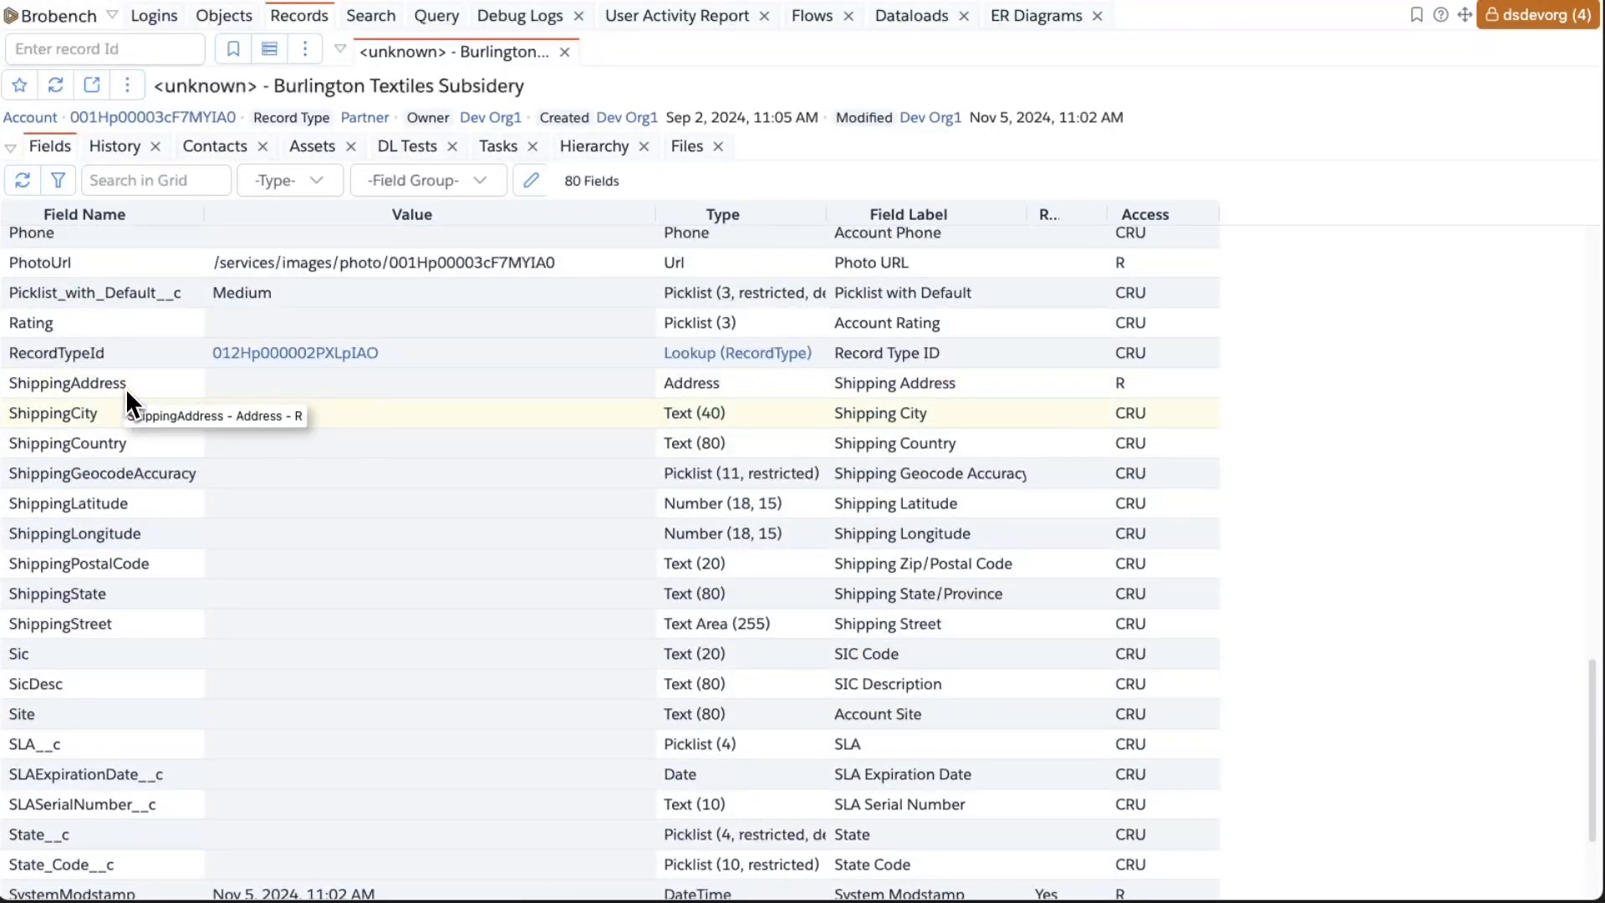
click(109, 413)
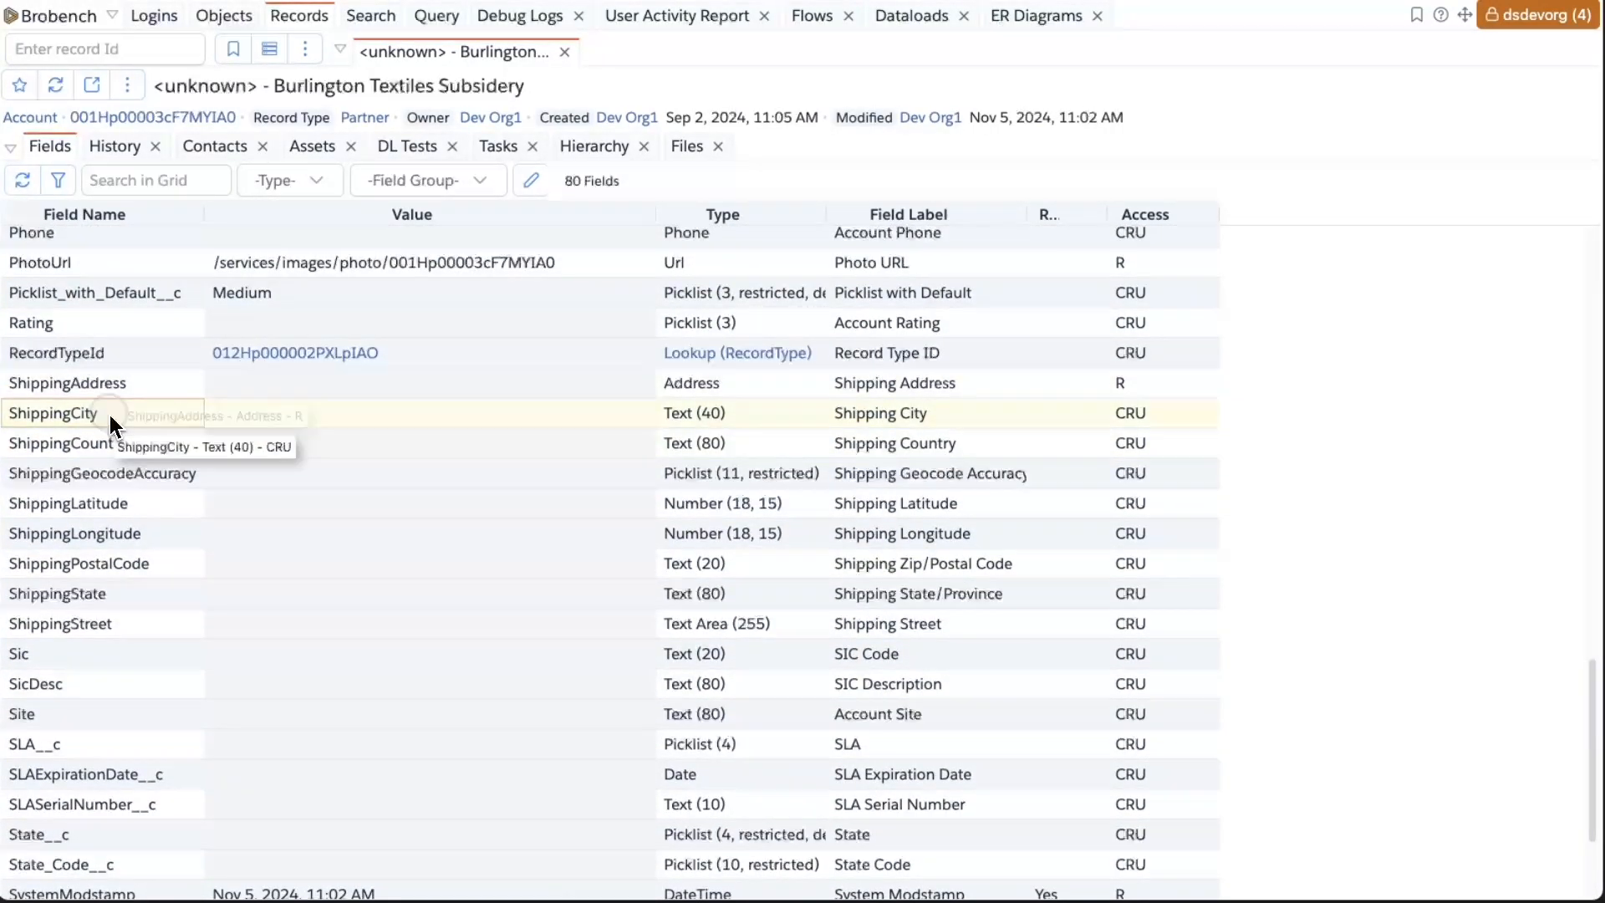
super+click(122, 591)
super+click(127, 626)
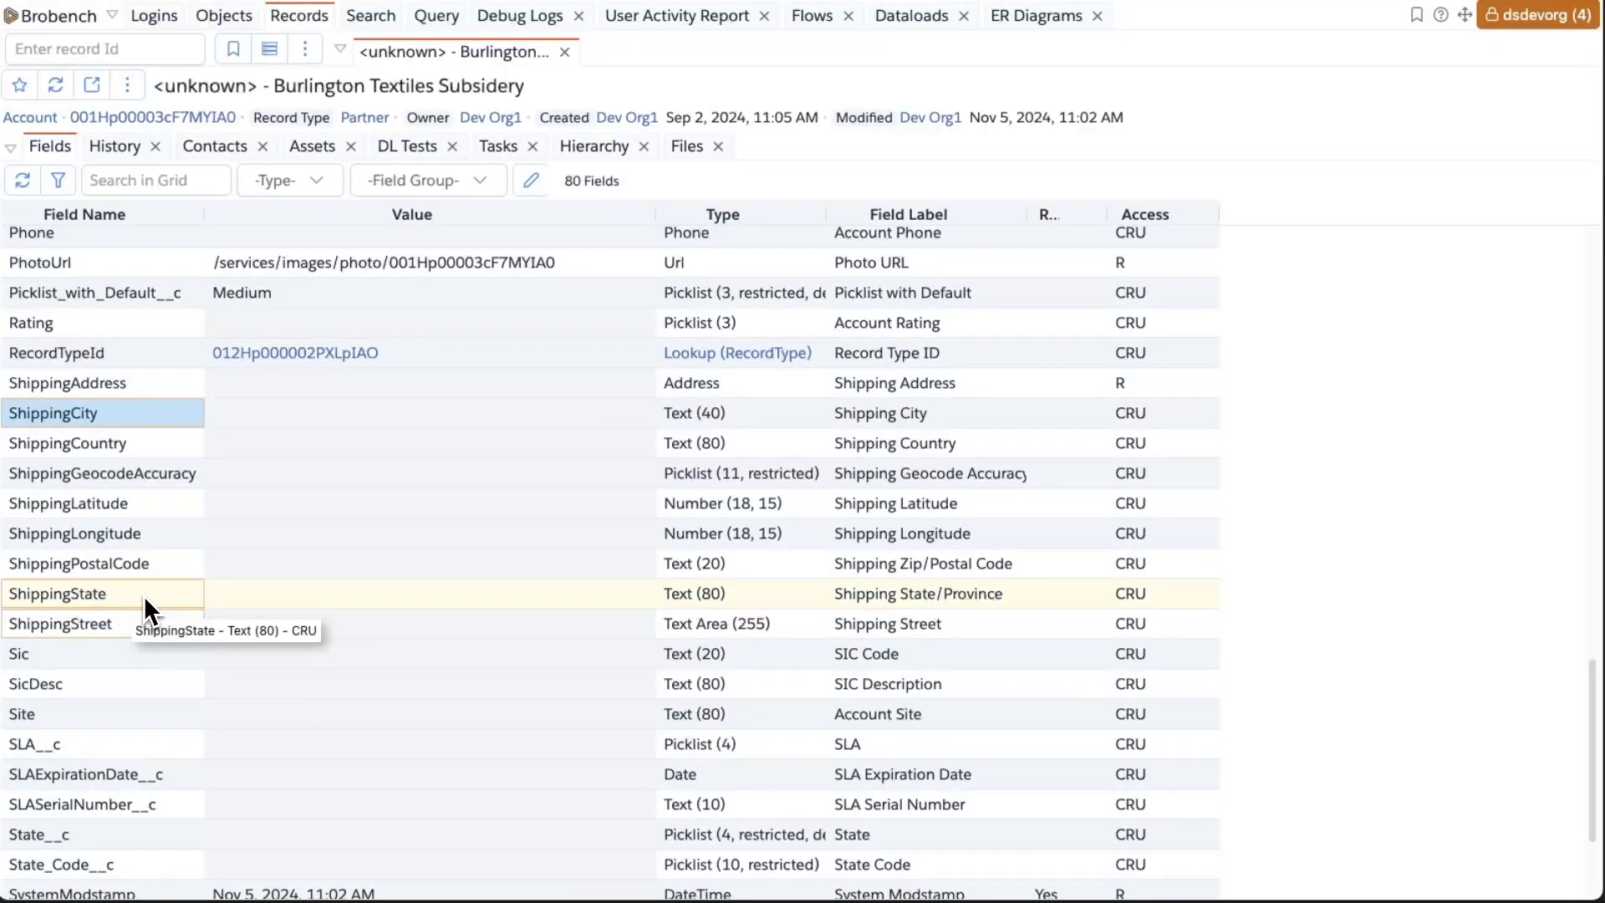
right_click(144, 596)
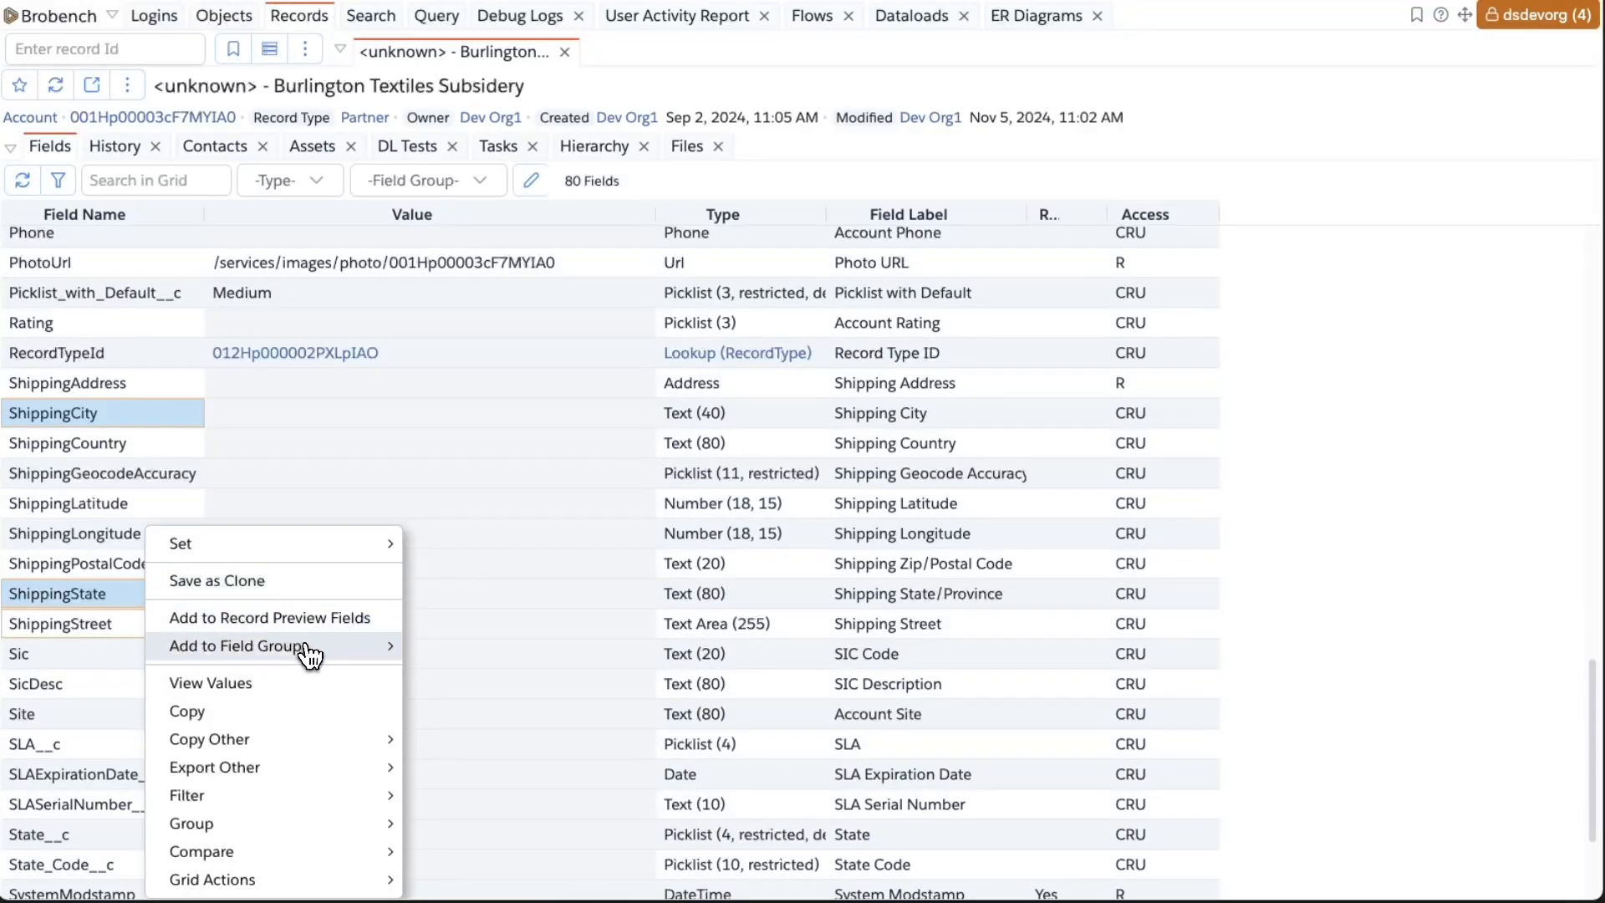
mouse_move(307, 653)
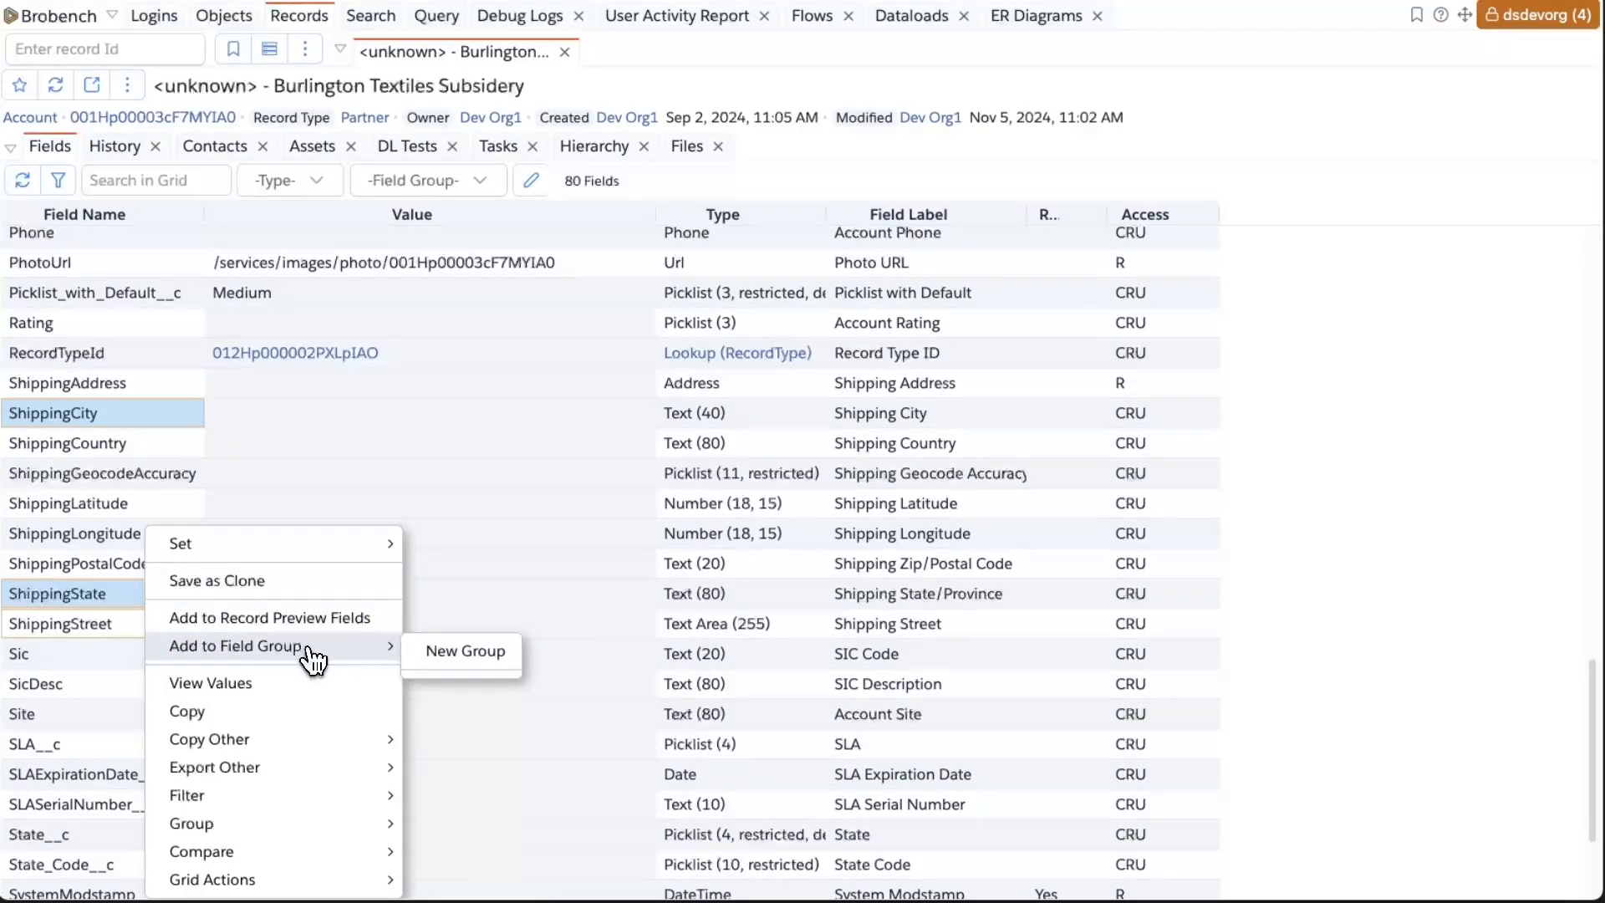
click(469, 658)
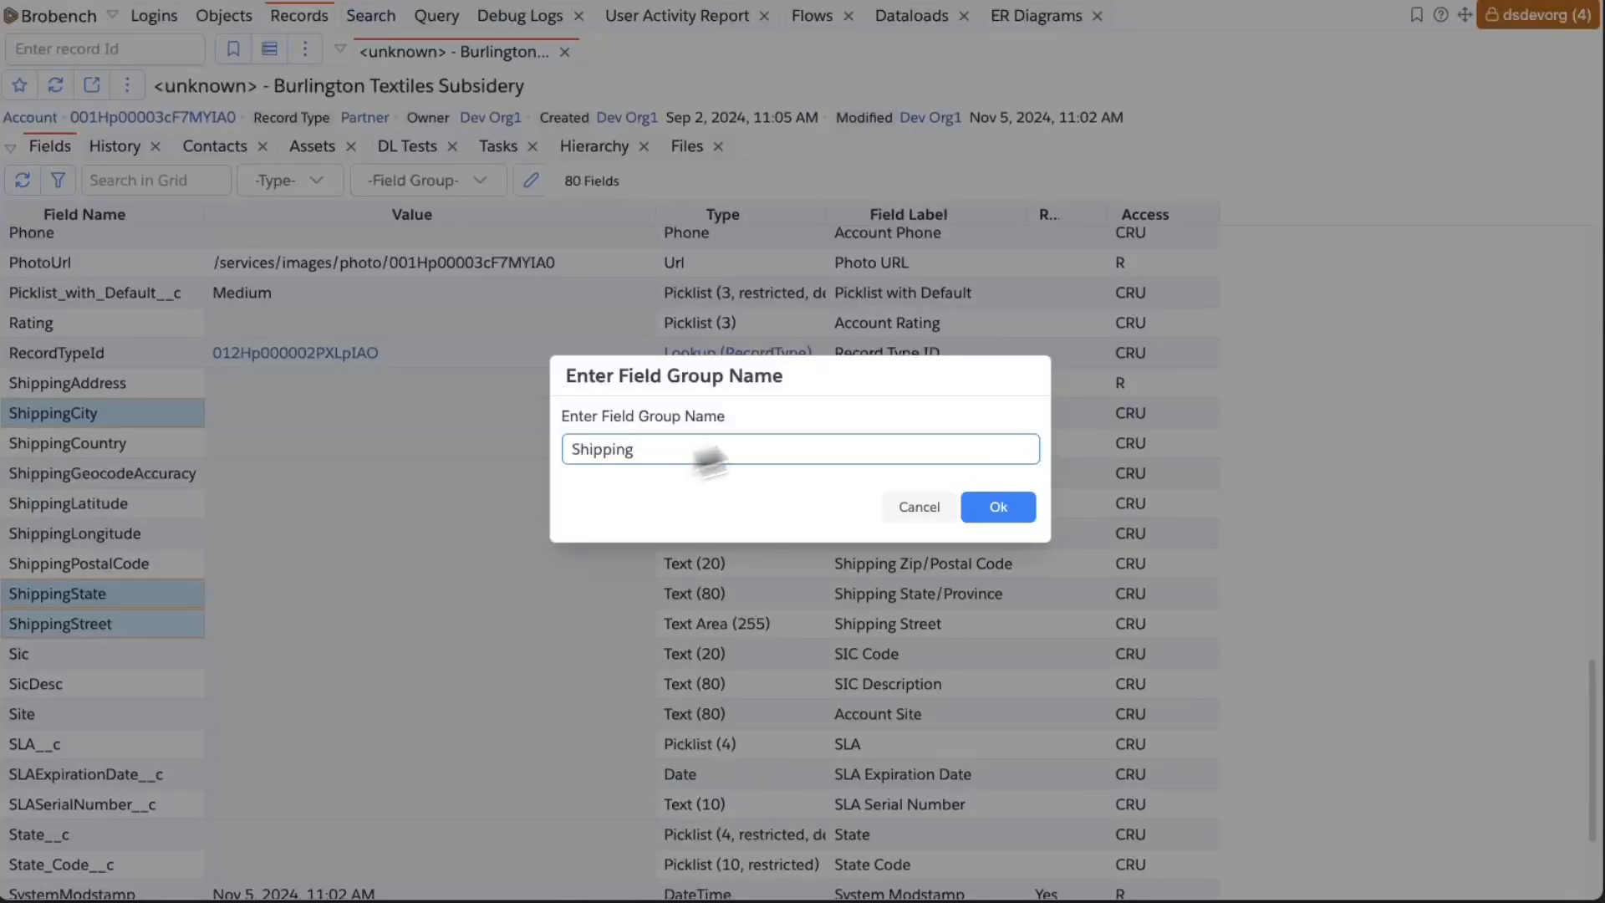
click(1003, 515)
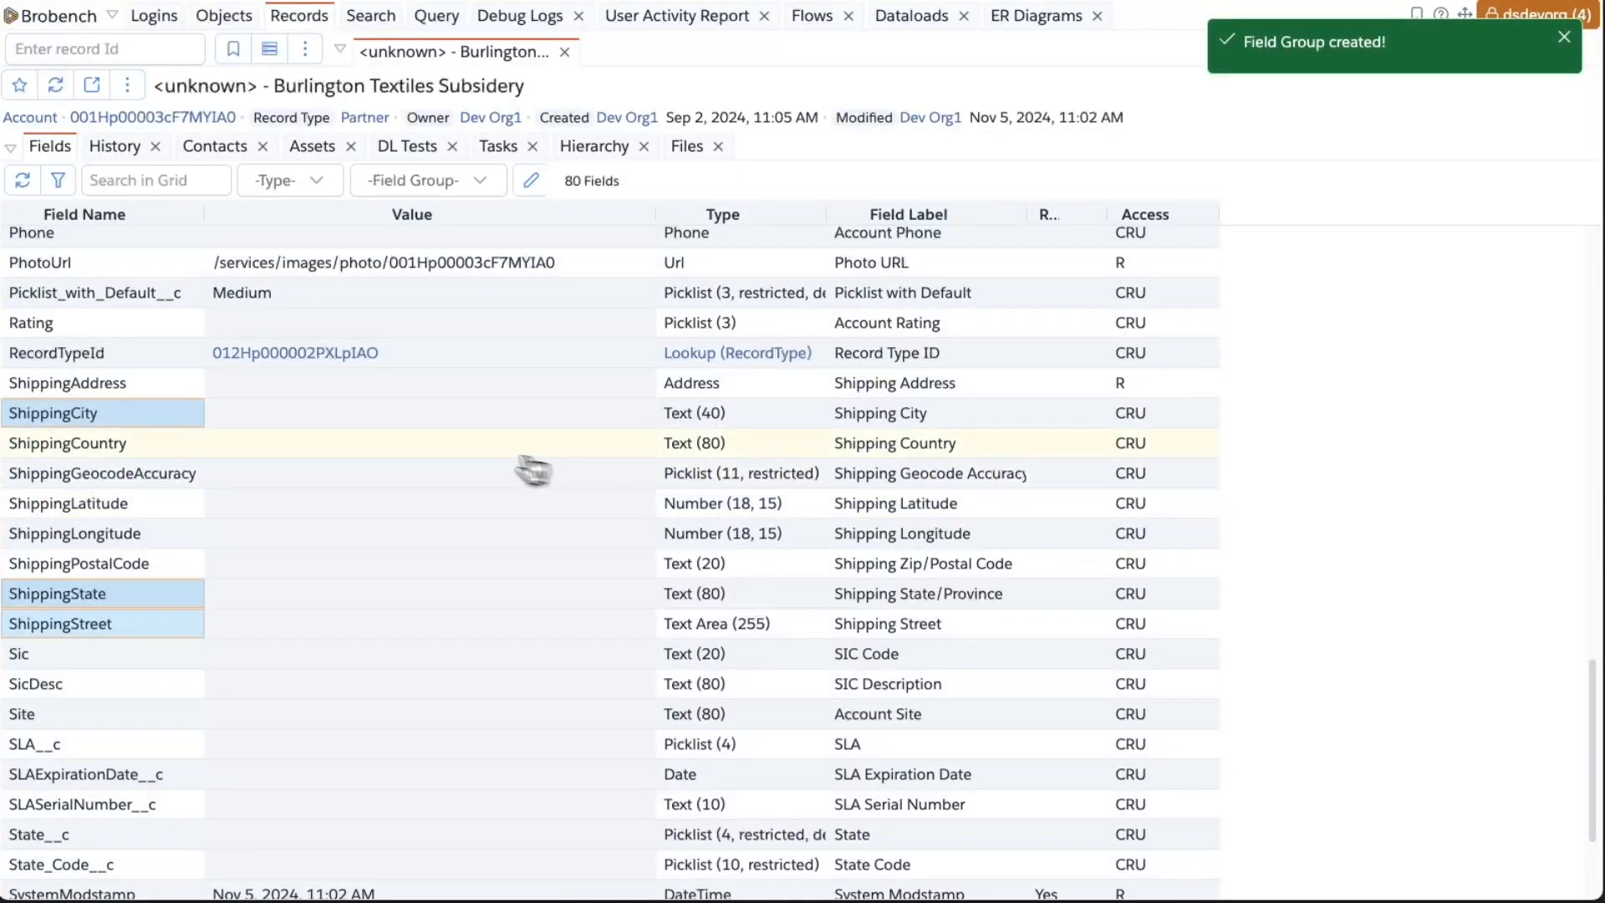
click(1564, 37)
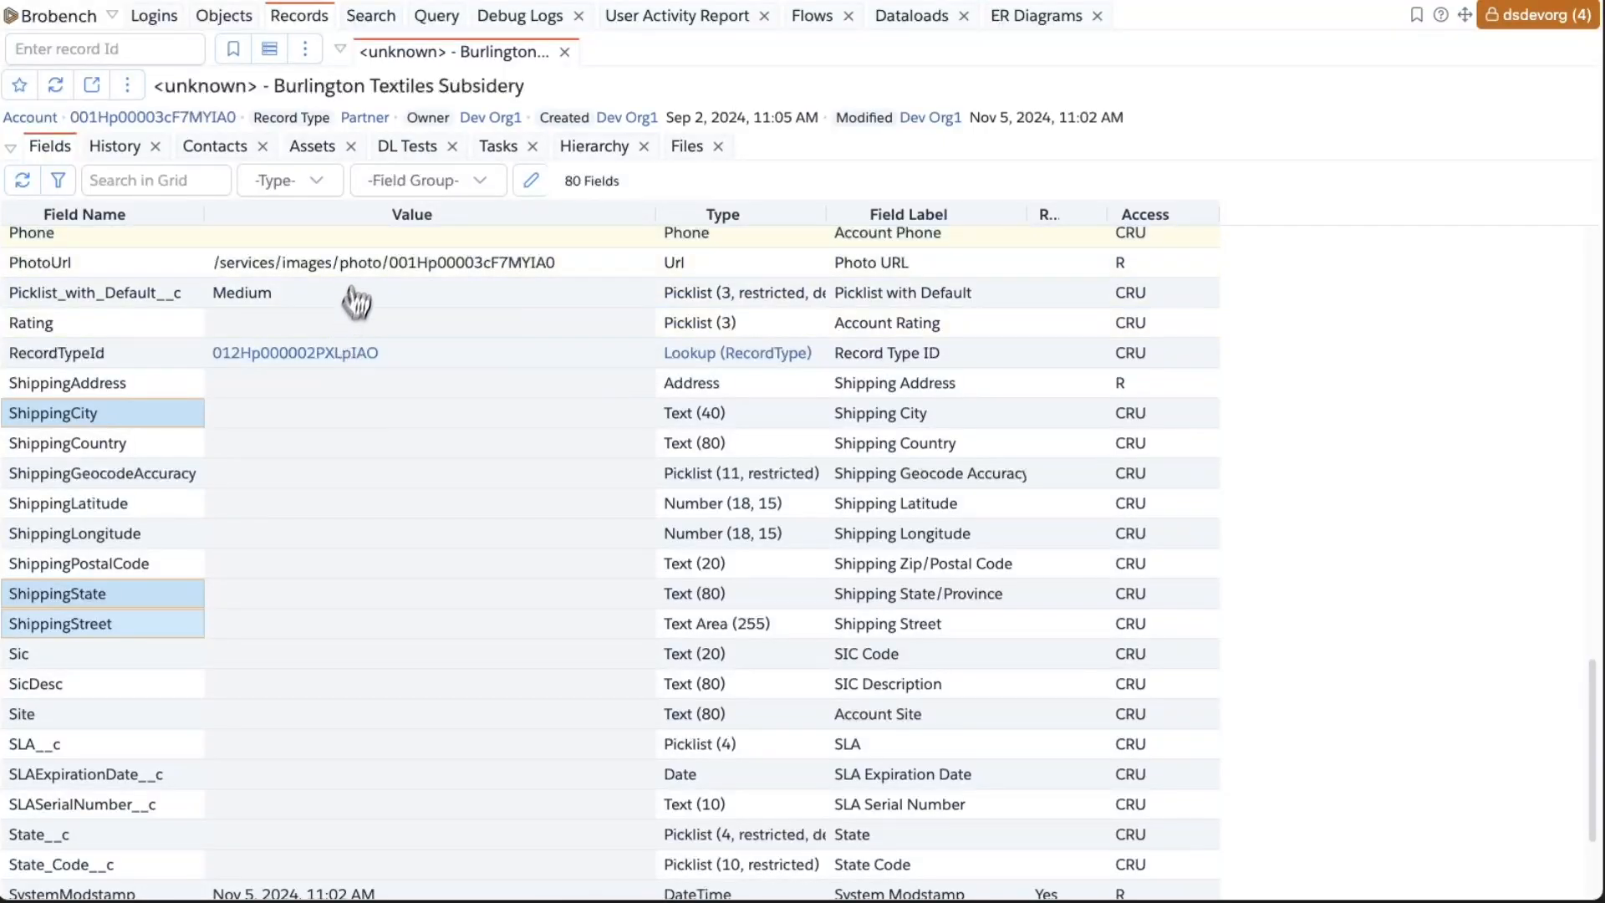
Step: Filter the field grid by the Shipping field group twice, removing the group filter each time
click(387, 186)
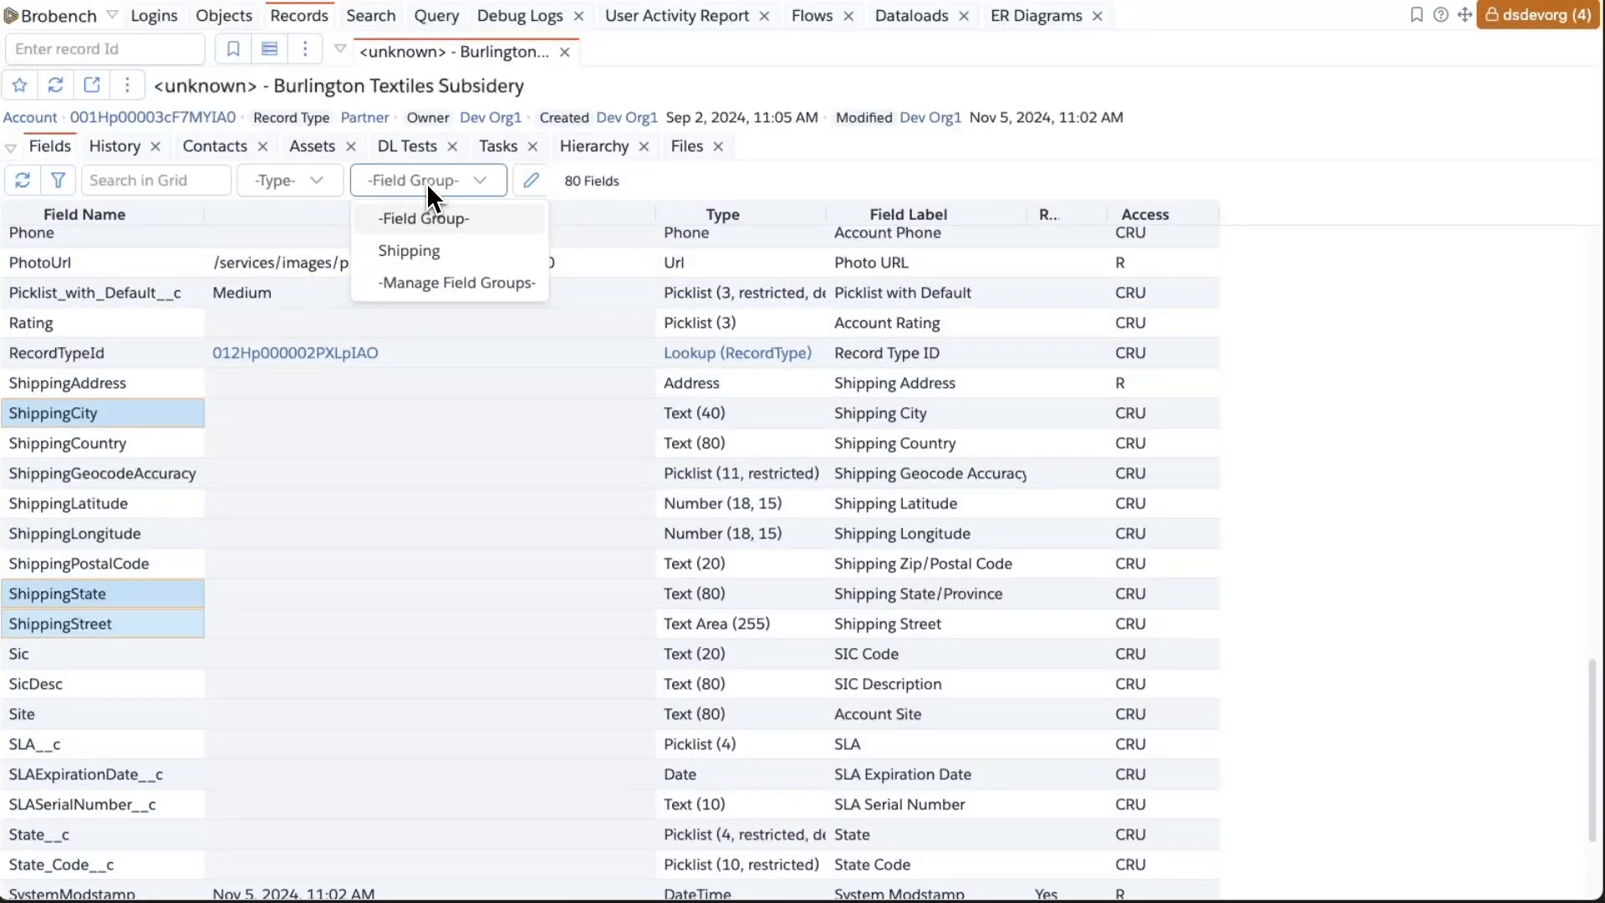
click(416, 252)
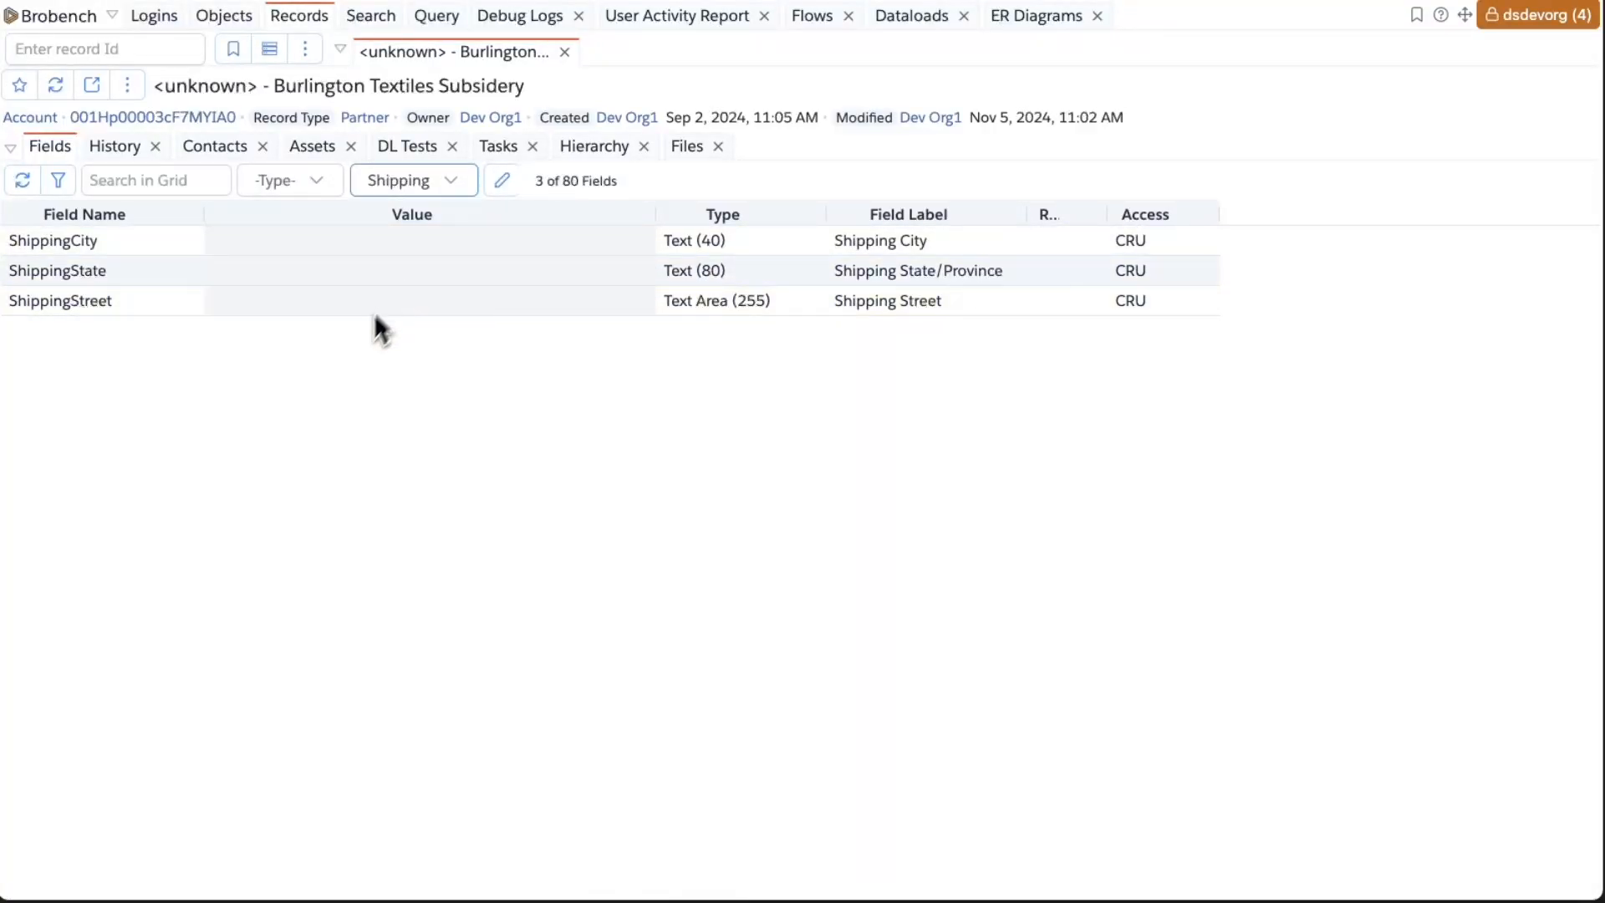
click(428, 185)
click(415, 218)
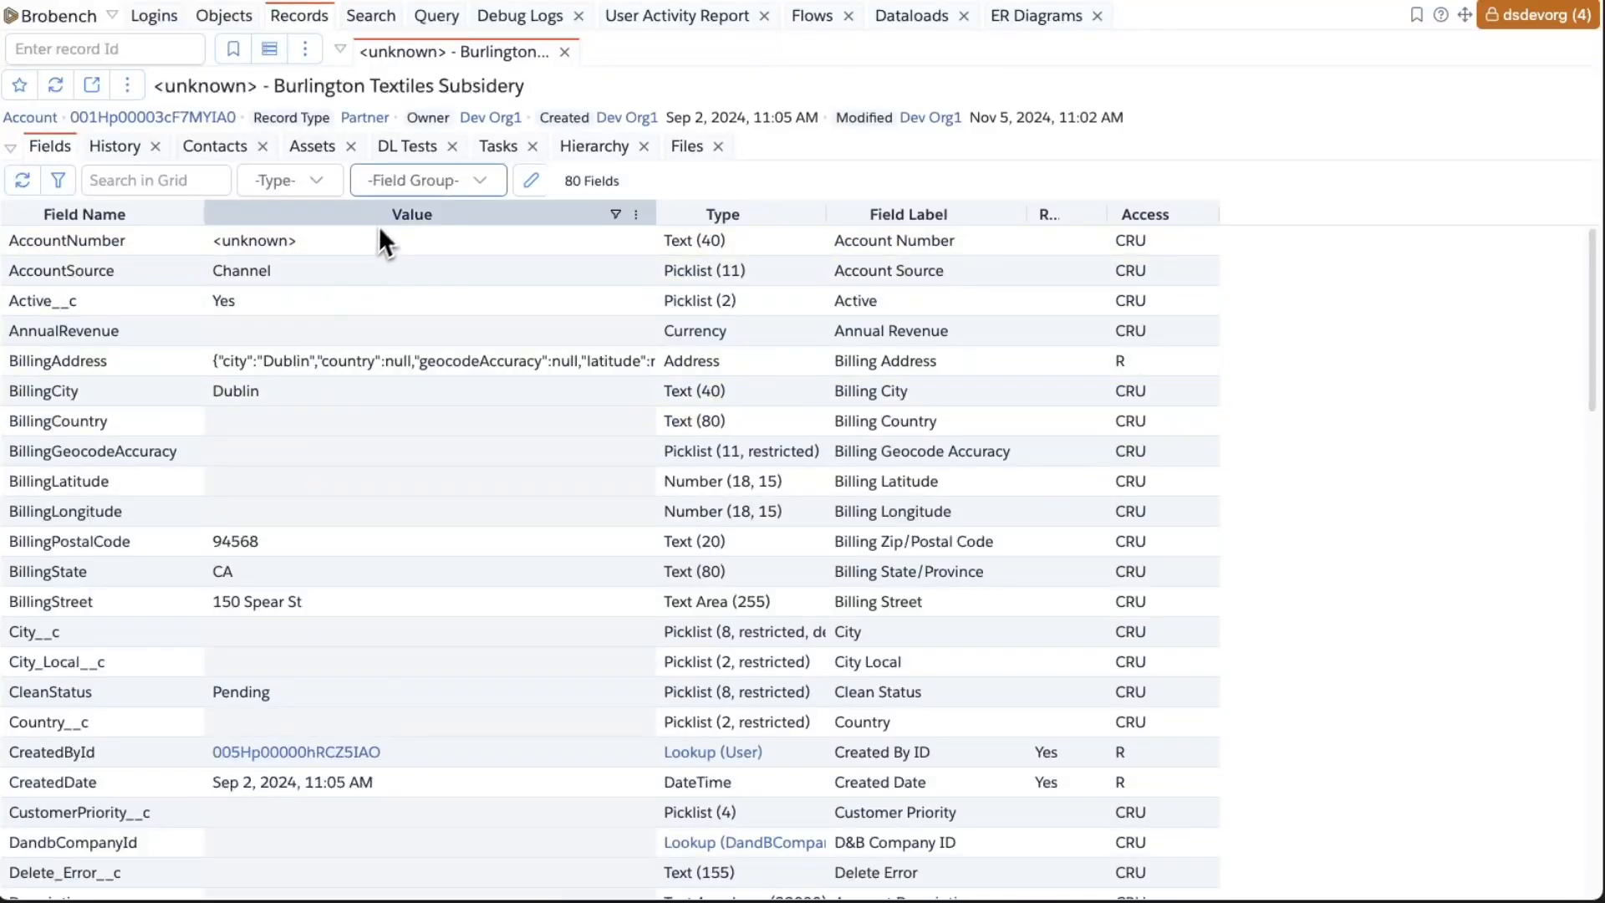
click(394, 183)
click(410, 250)
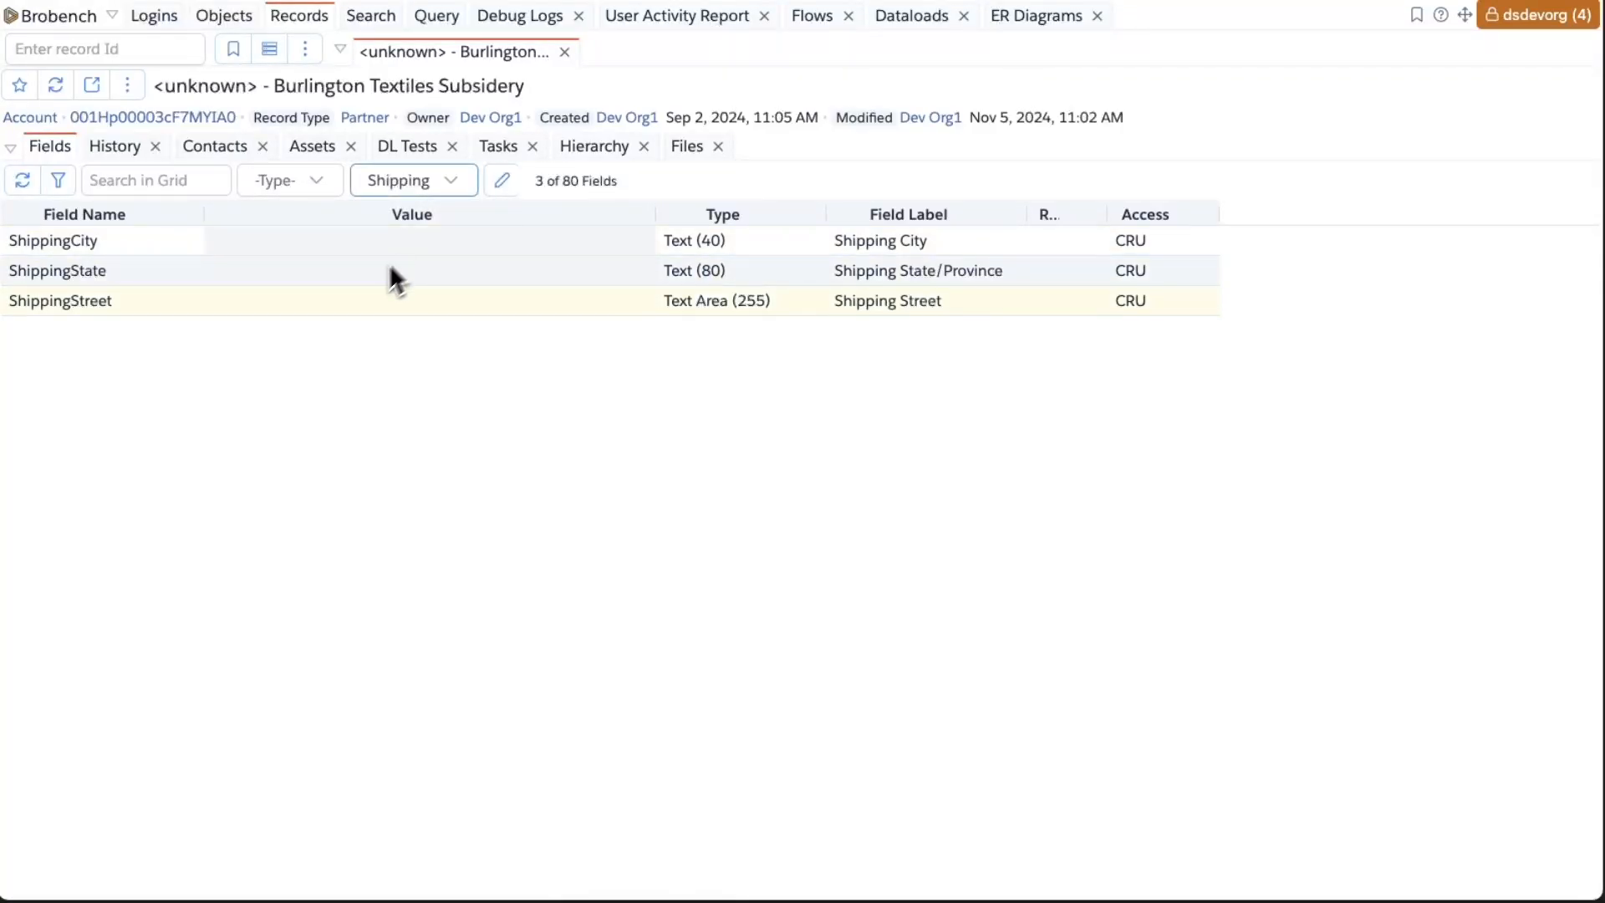
click(390, 193)
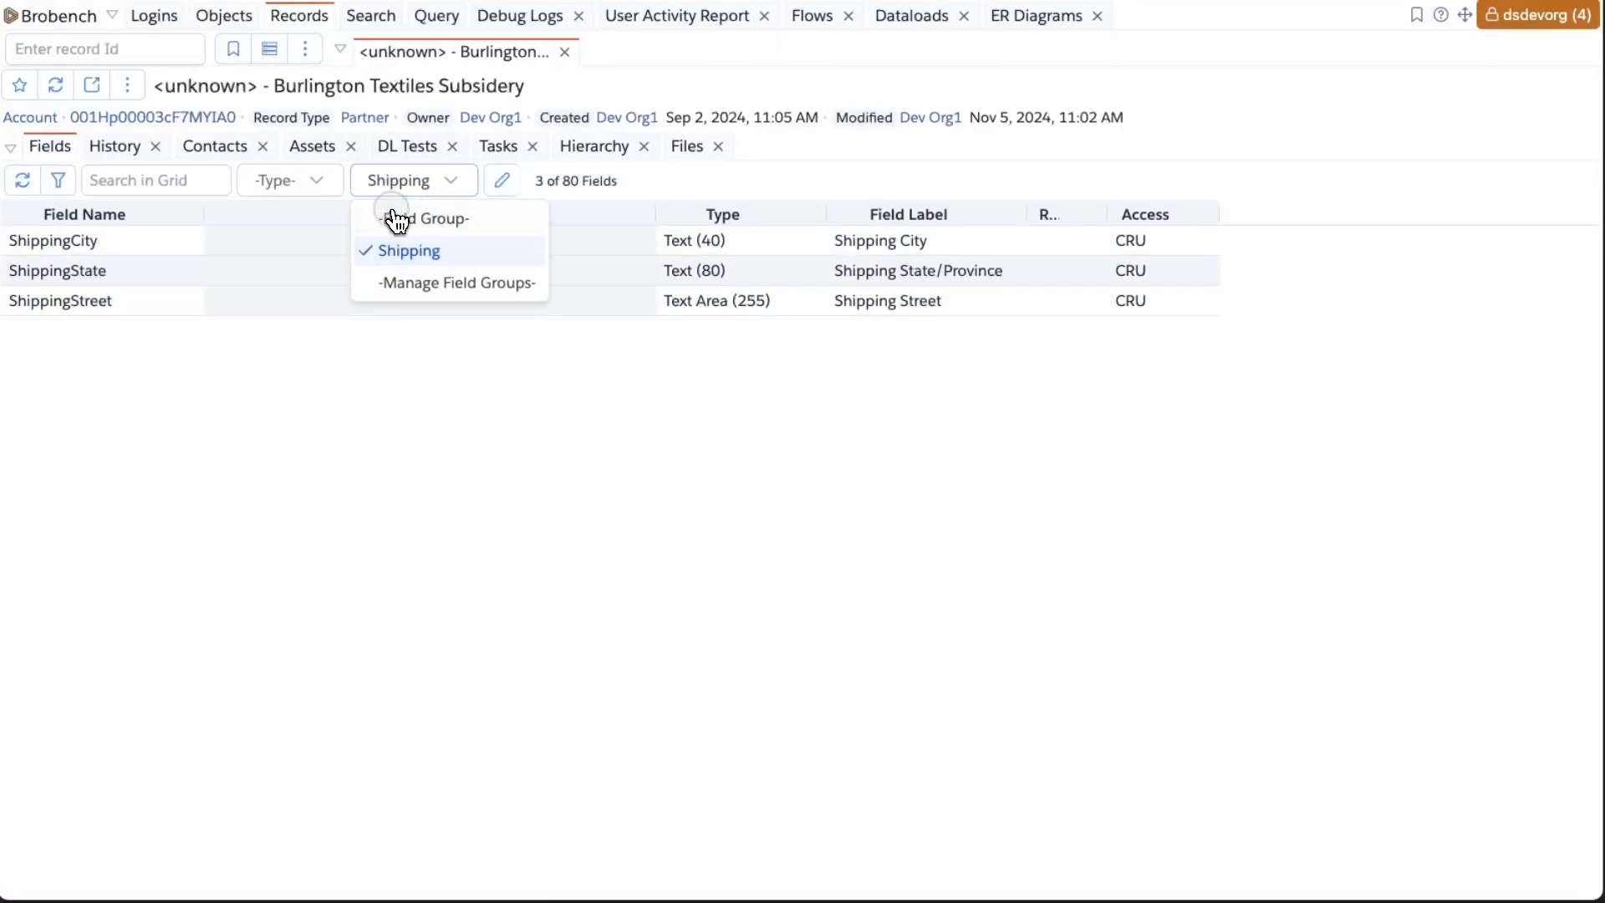
click(396, 218)
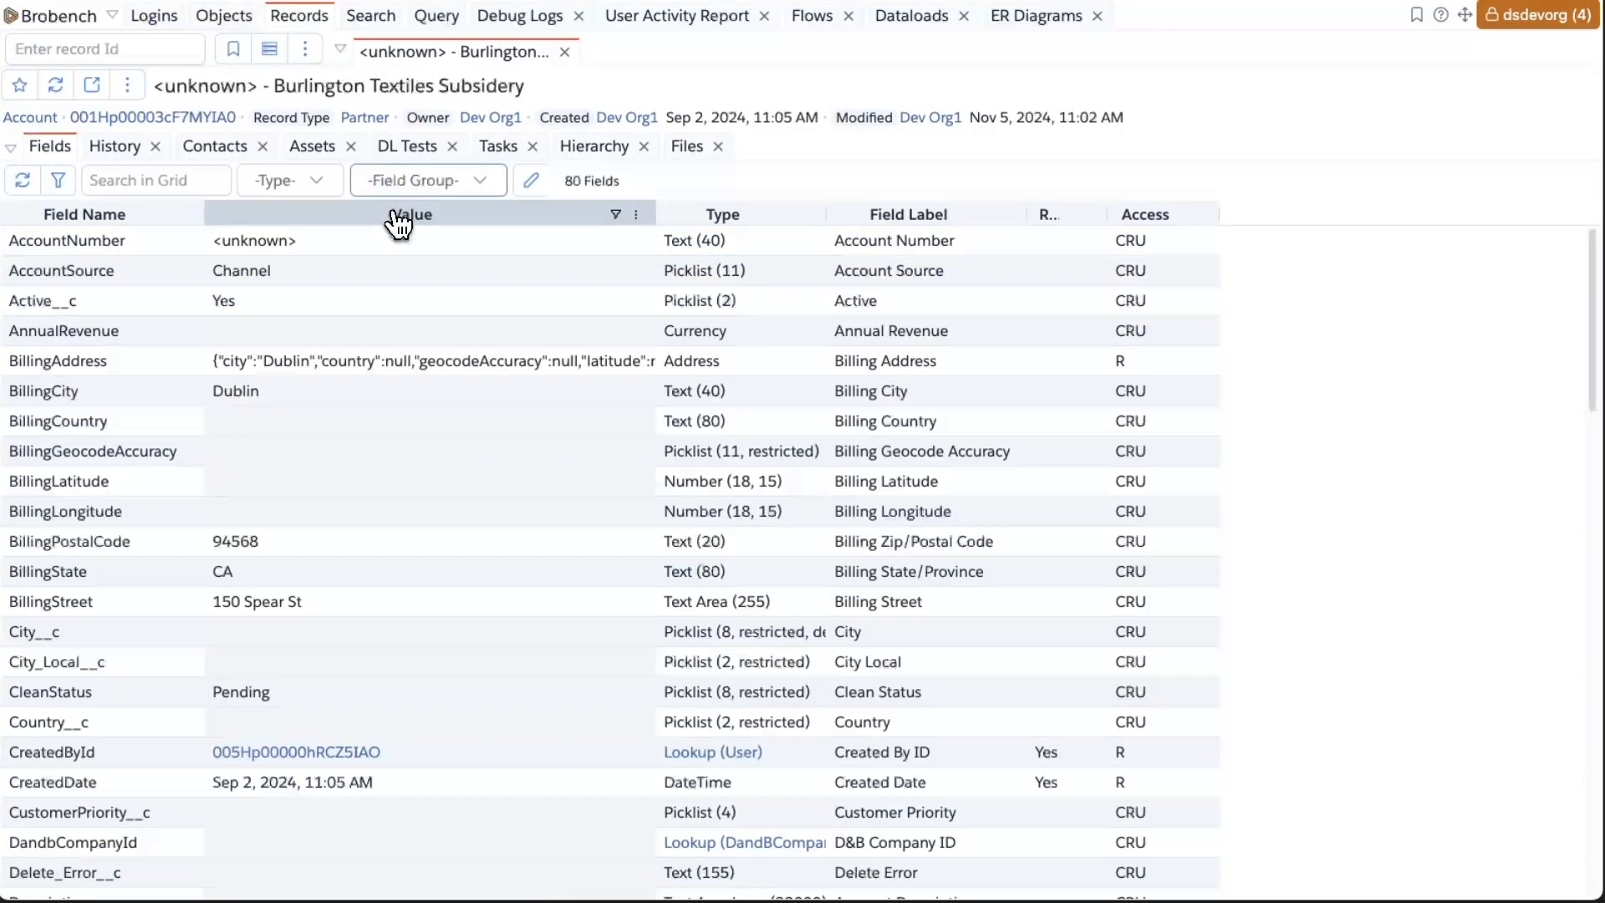
Step: Create a new field group named Billing from the BillingCity, BillingState and BillingStreet fields
click(119, 396)
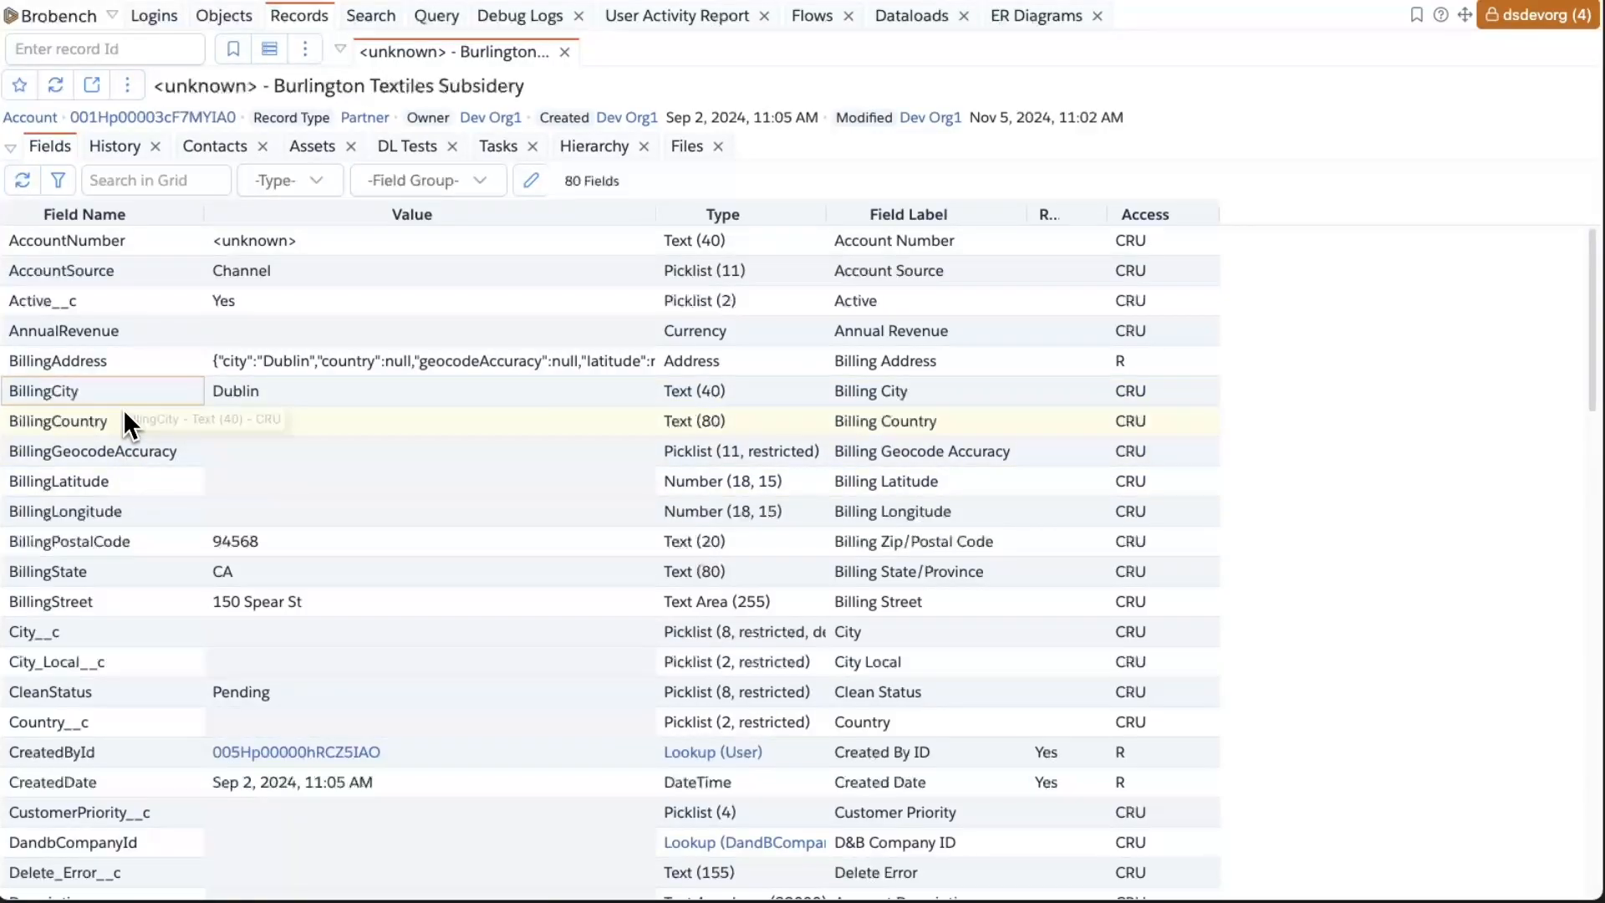
click(118, 571)
right_click(127, 577)
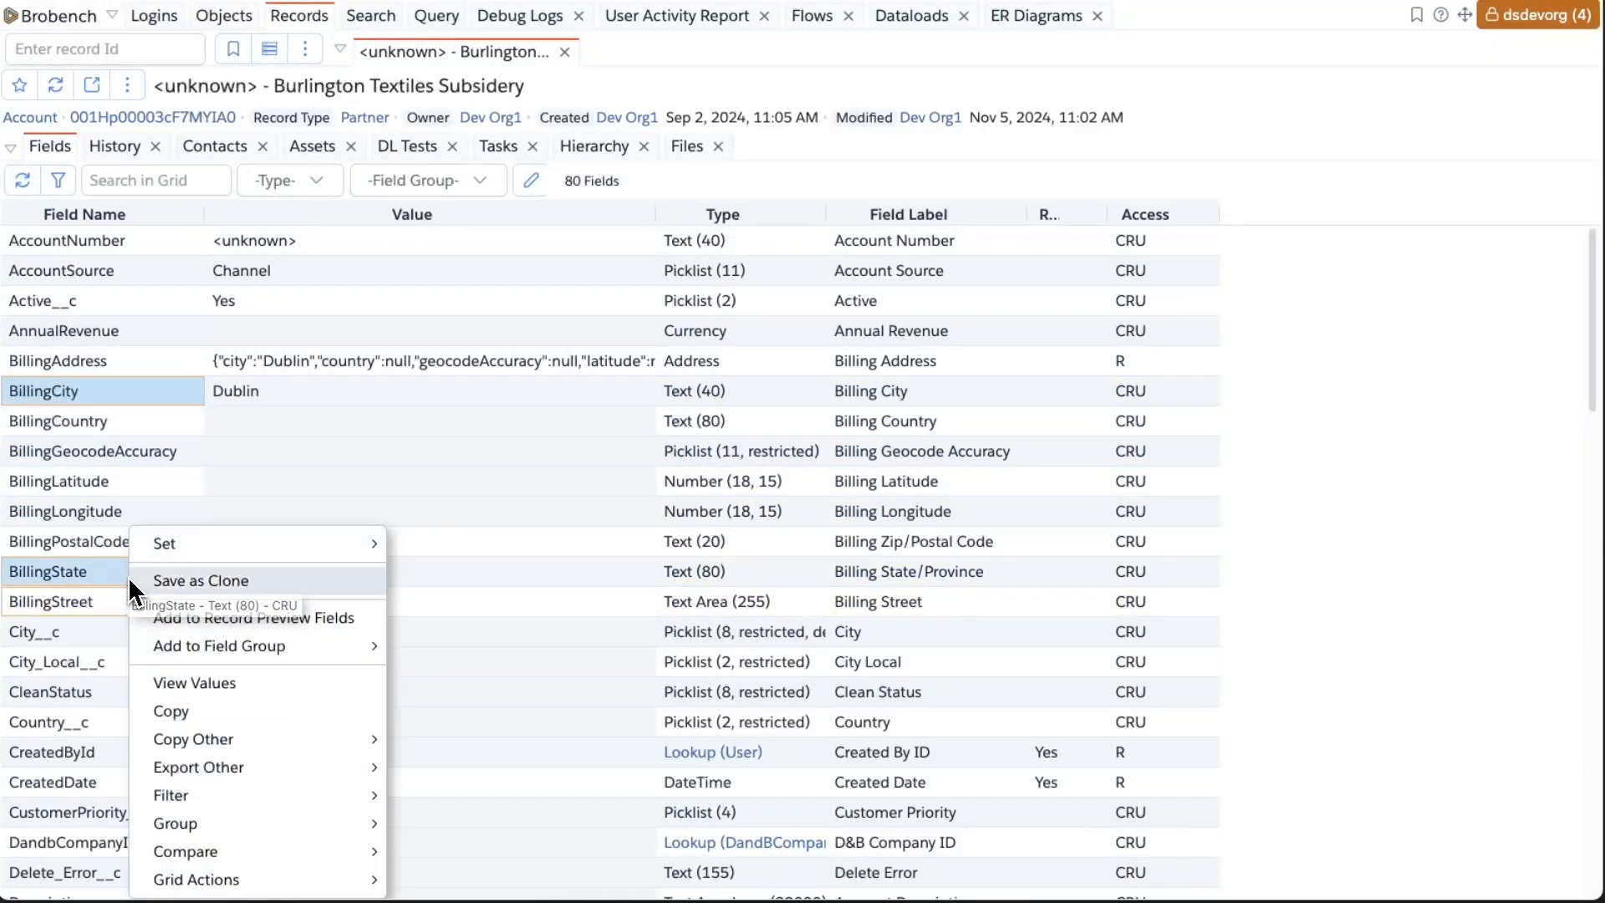
mouse_move(260, 646)
click(443, 652)
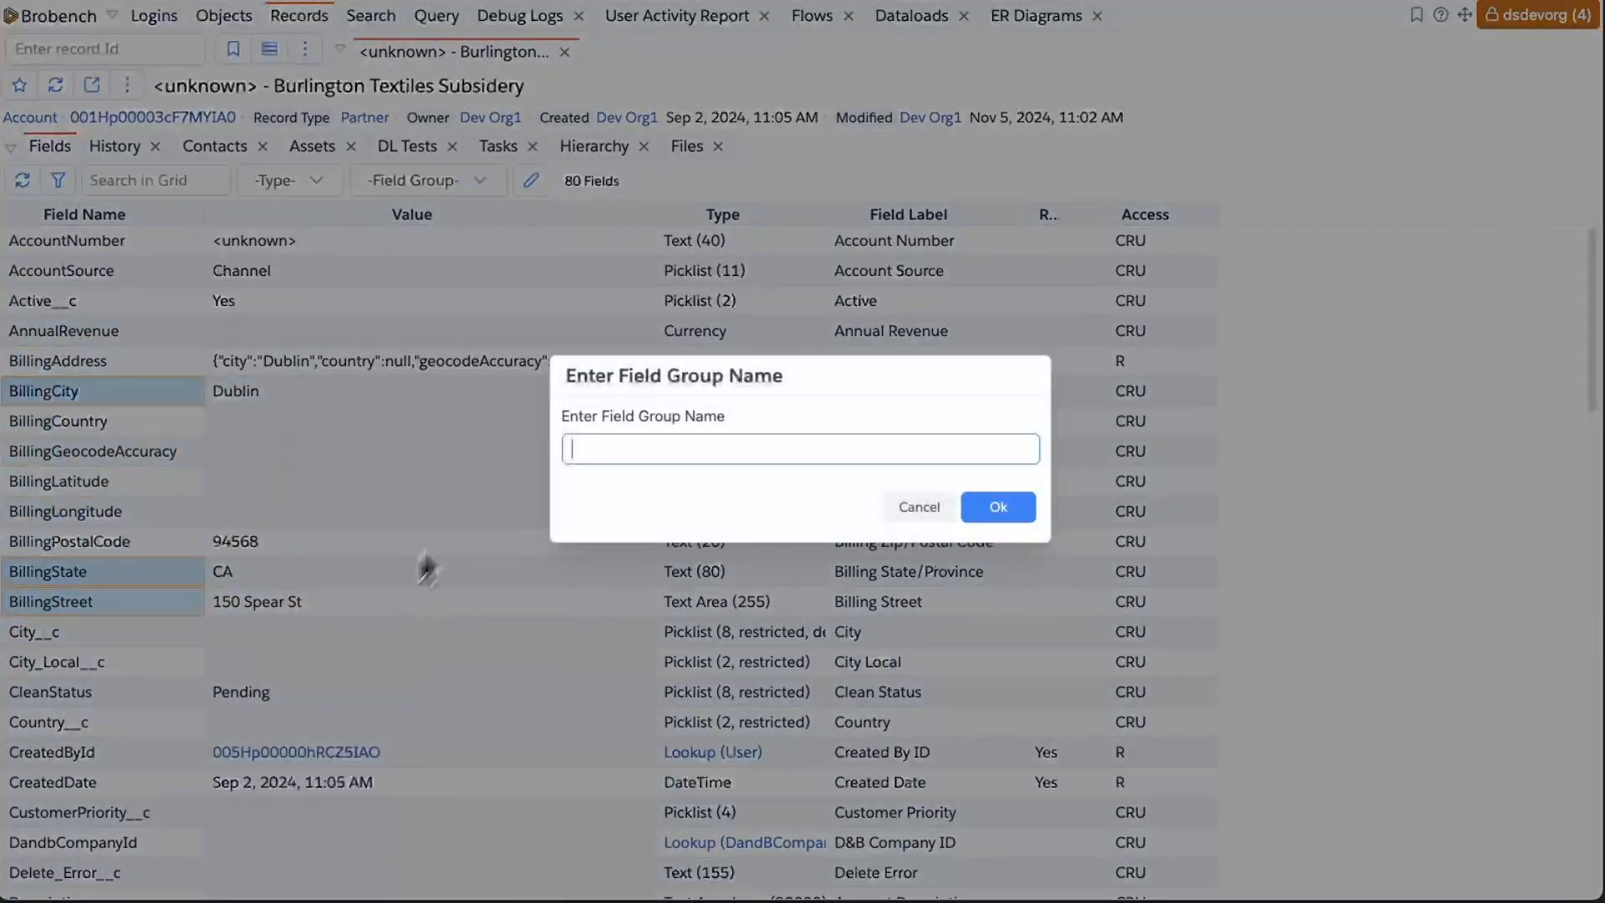
text(Billi)
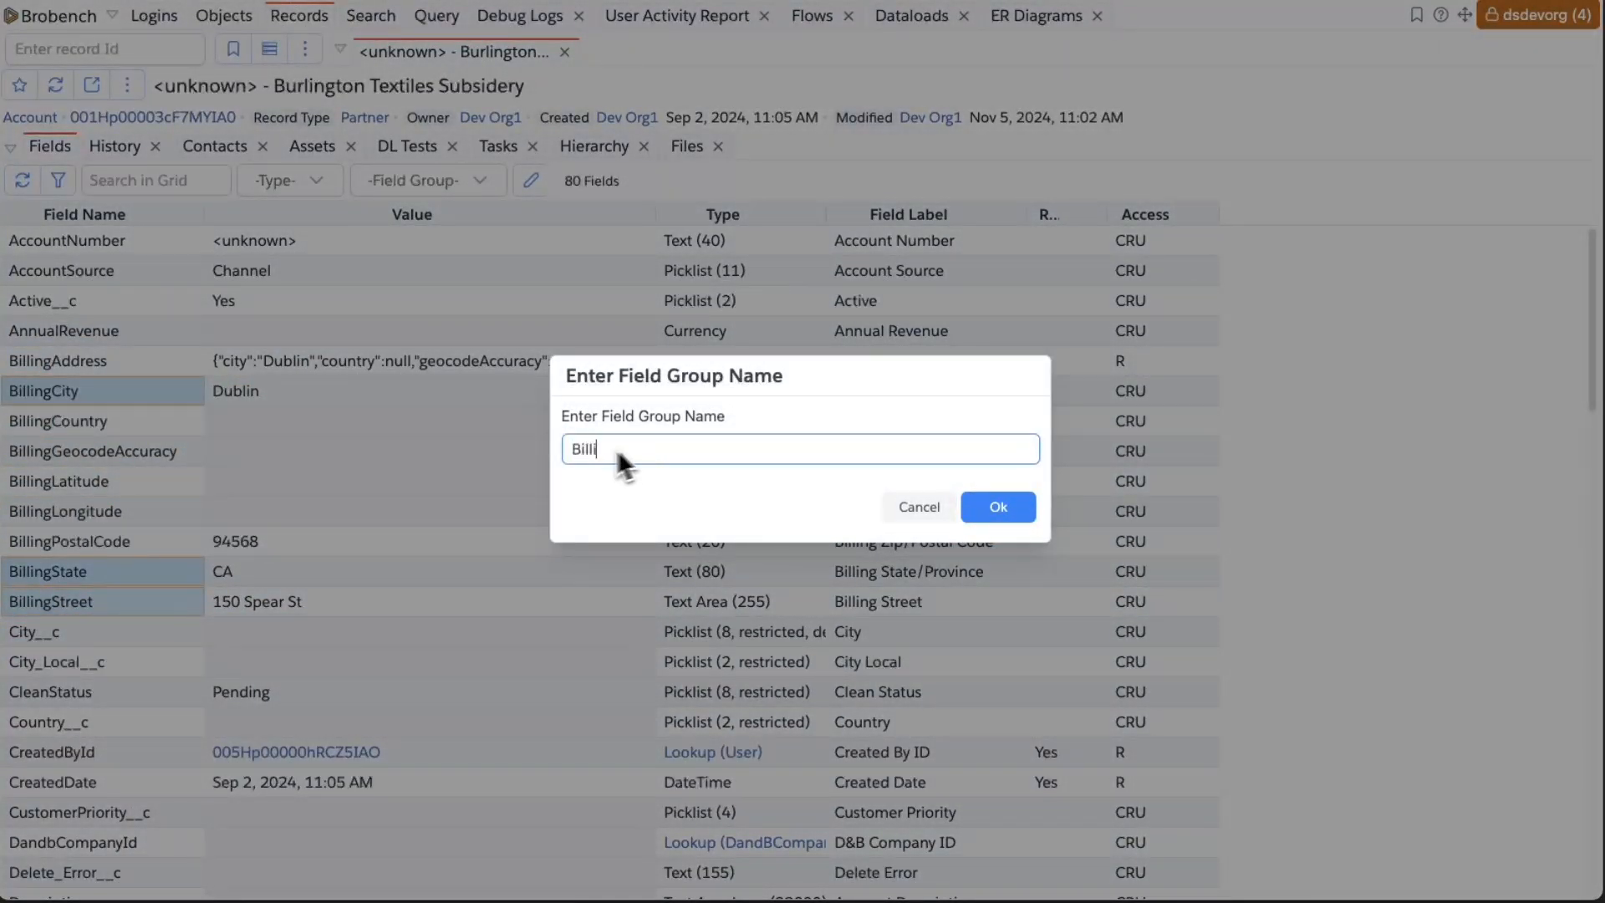
text(ng)
key(Return)
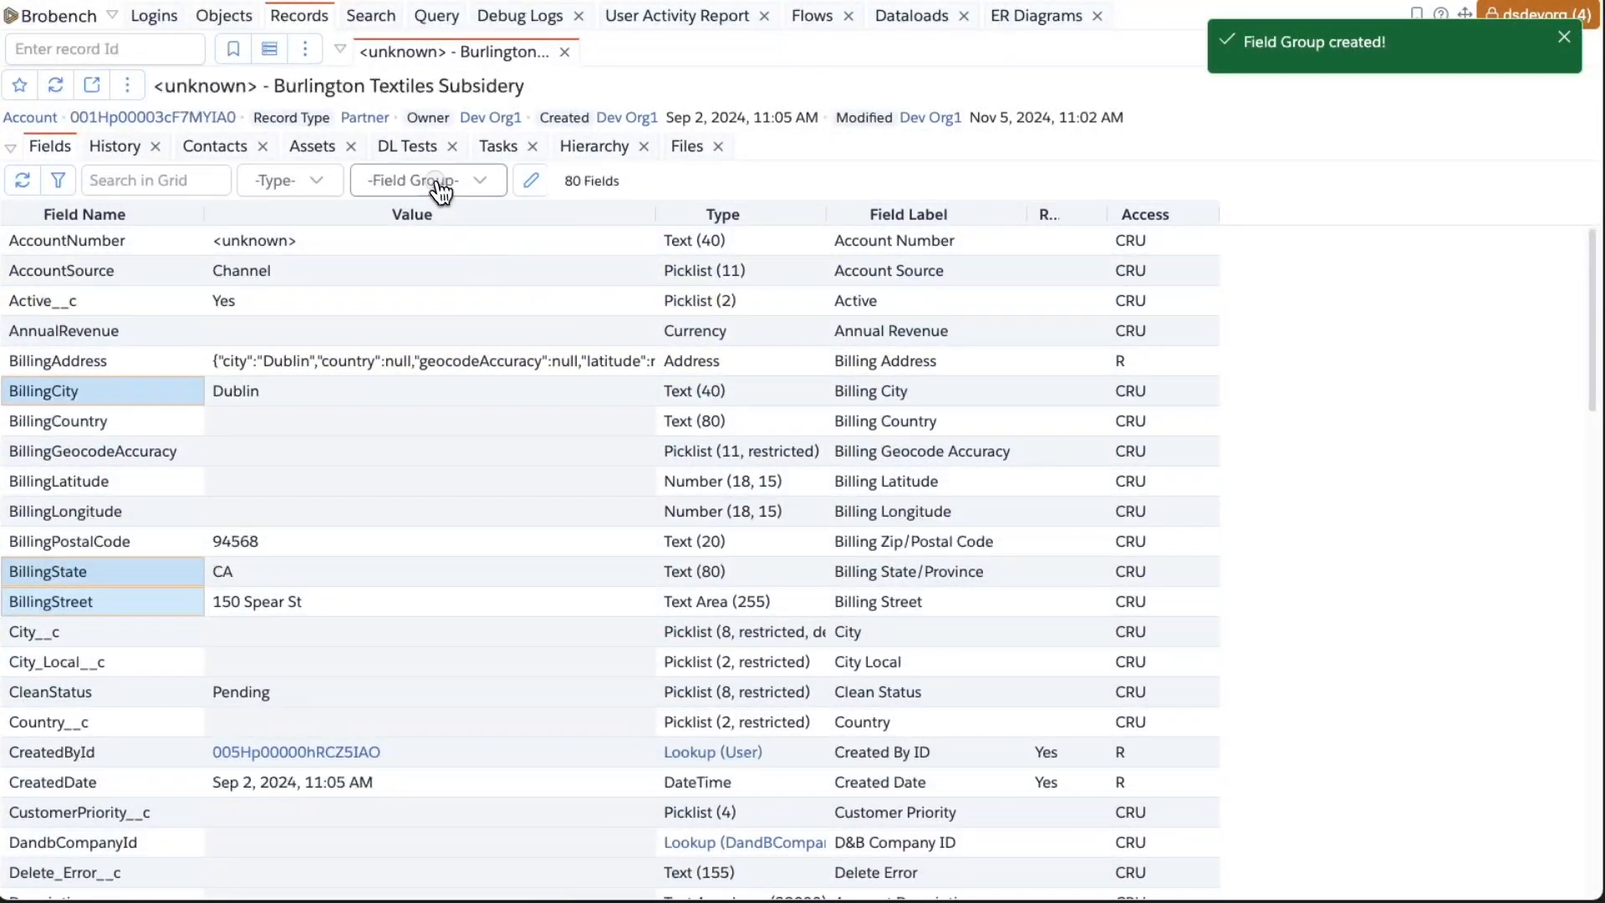
Step: View the Billing and Shipping field groups alternately in the grid, ending with the field group filter removed
click(441, 191)
click(439, 251)
click(428, 190)
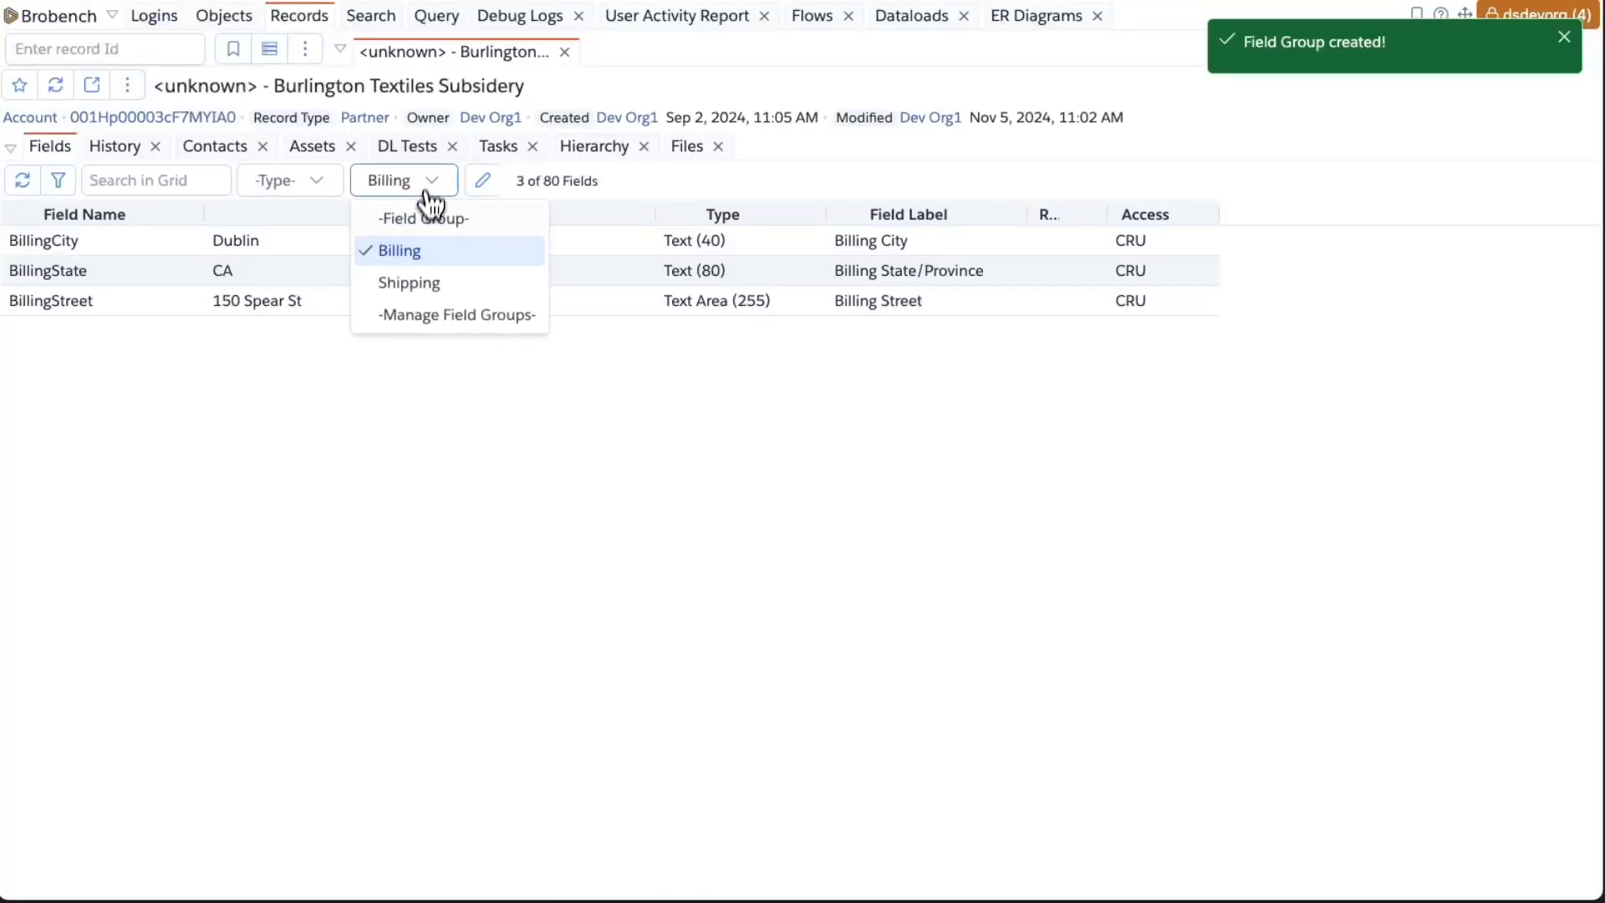
click(397, 284)
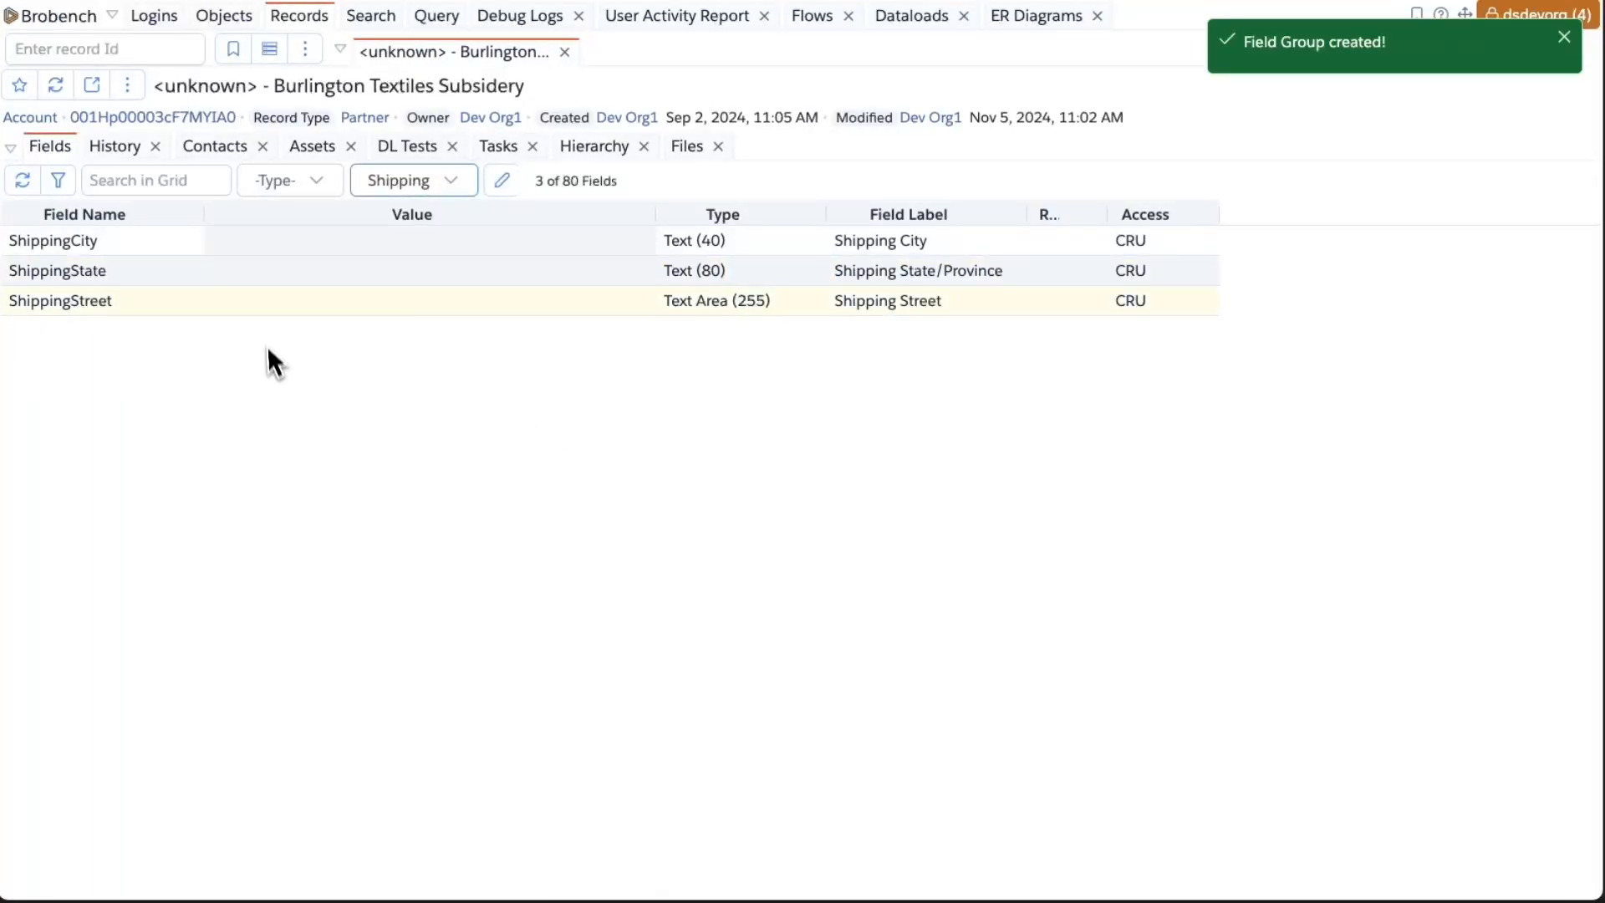
click(378, 191)
click(400, 220)
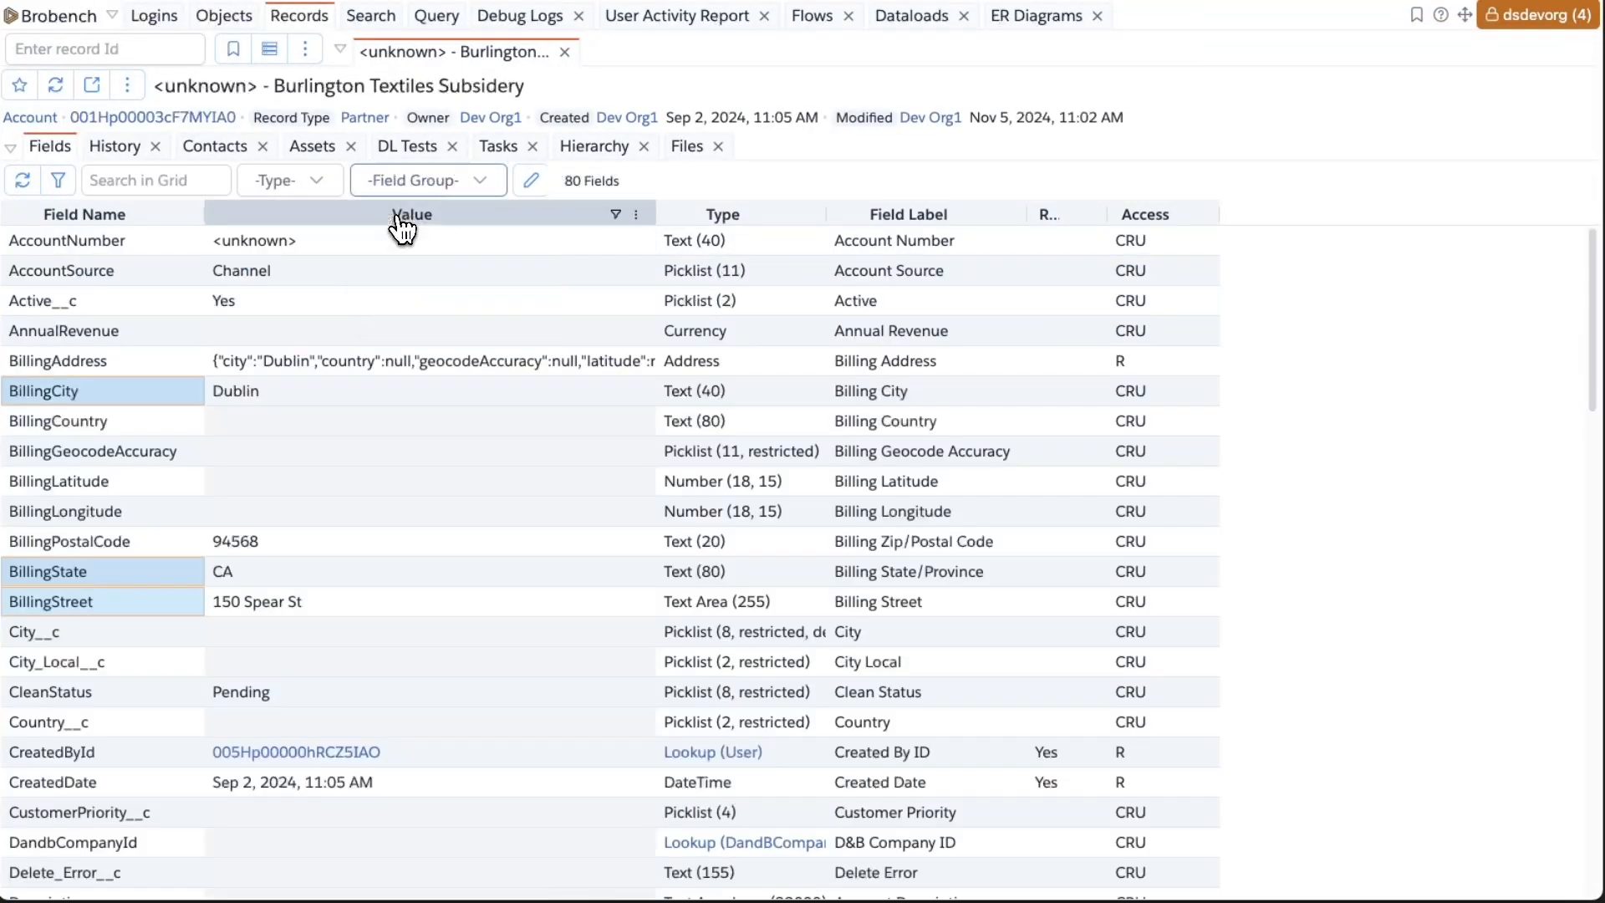
click(400, 189)
click(418, 247)
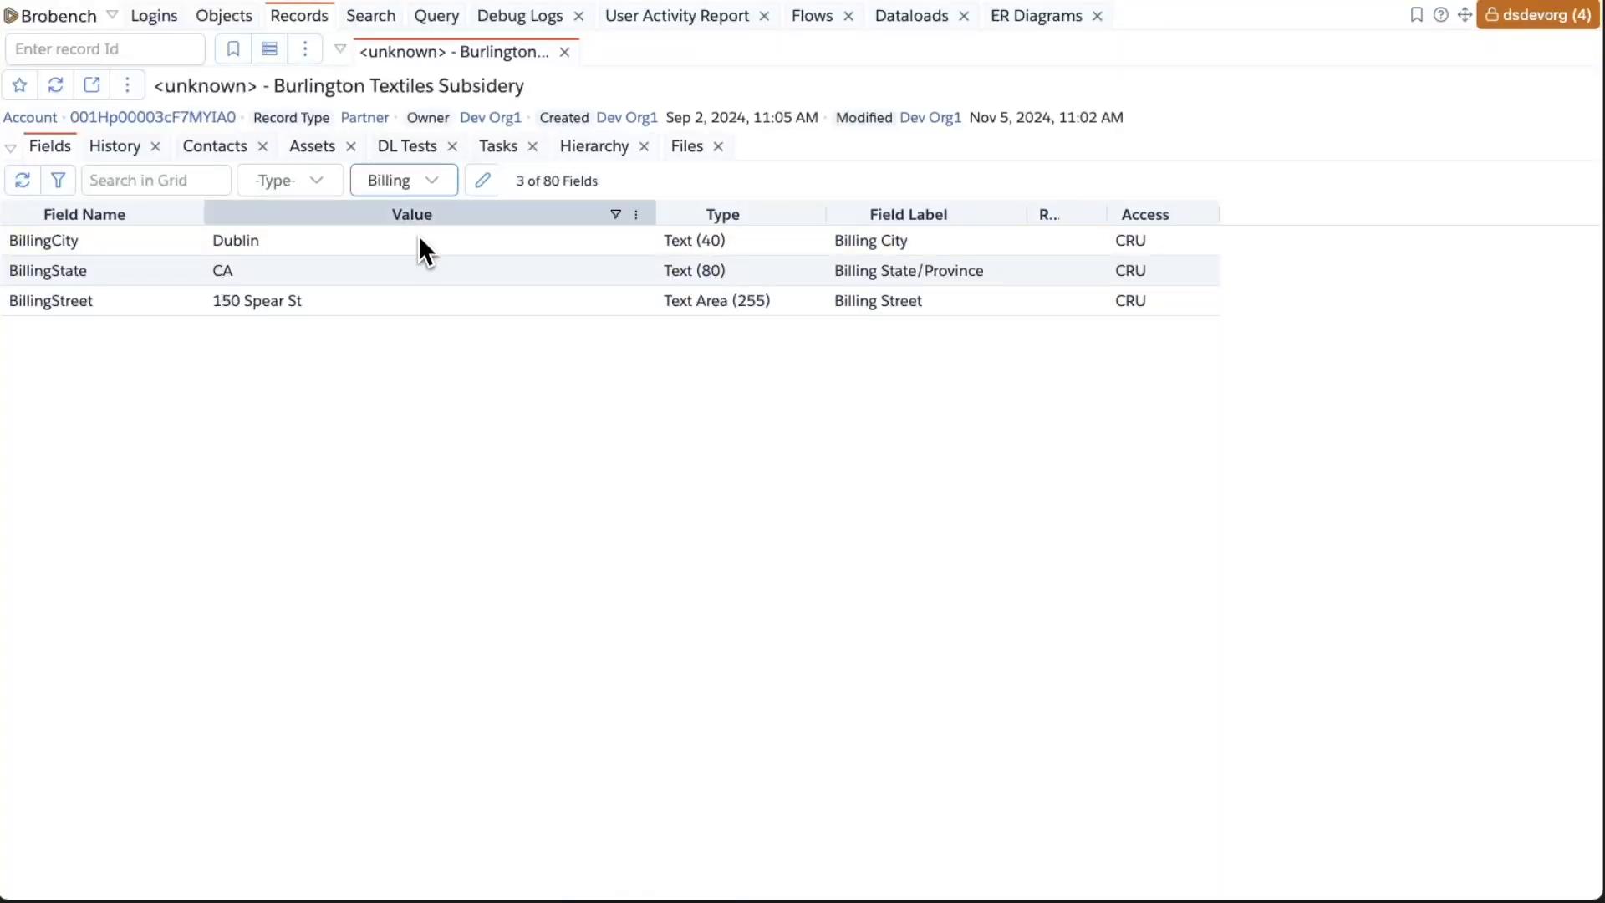
click(418, 184)
click(431, 284)
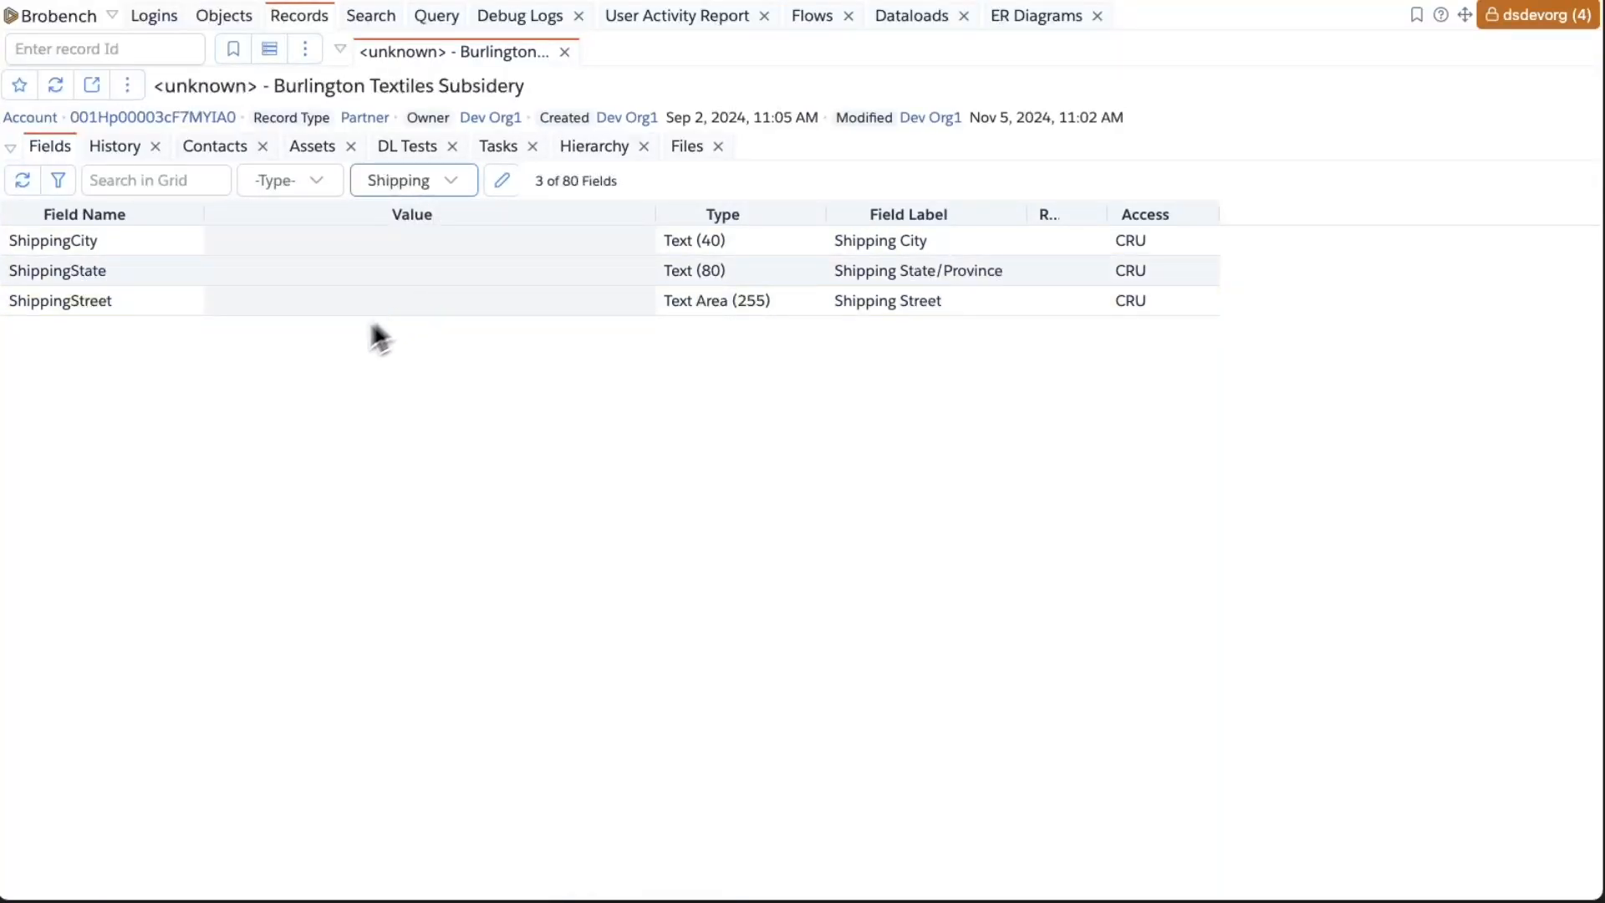
click(400, 182)
click(388, 219)
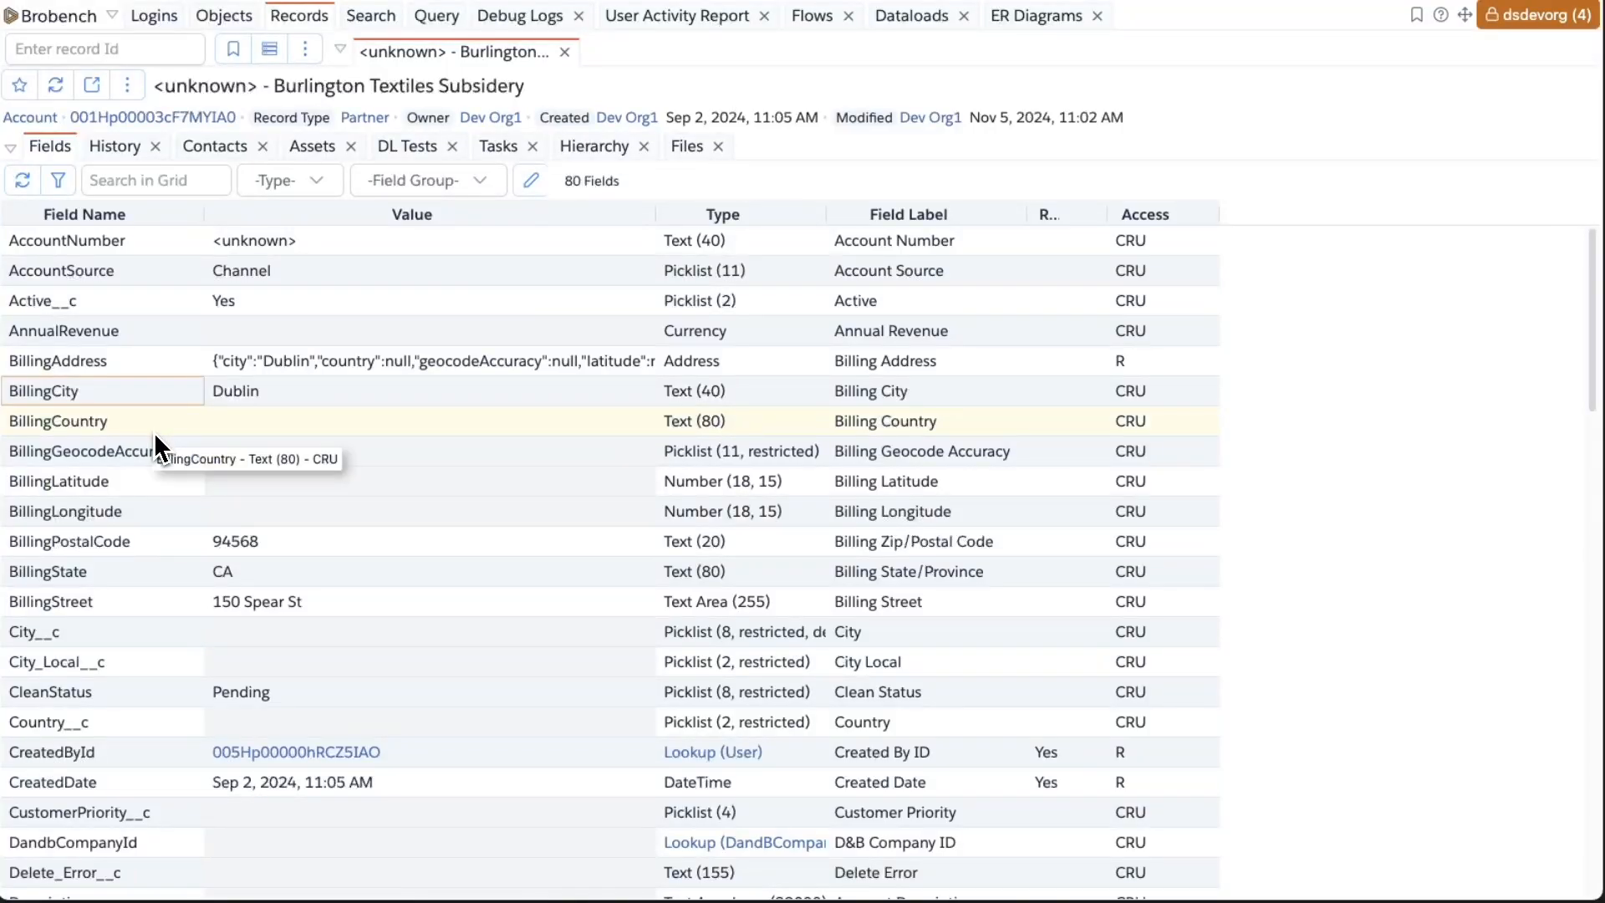
Step: Add the BillingLatitude, BillingLongitude and BillingPostalCode fields to the existing Billing field group
shift+click(142, 544)
right_click(146, 510)
mouse_move(255, 635)
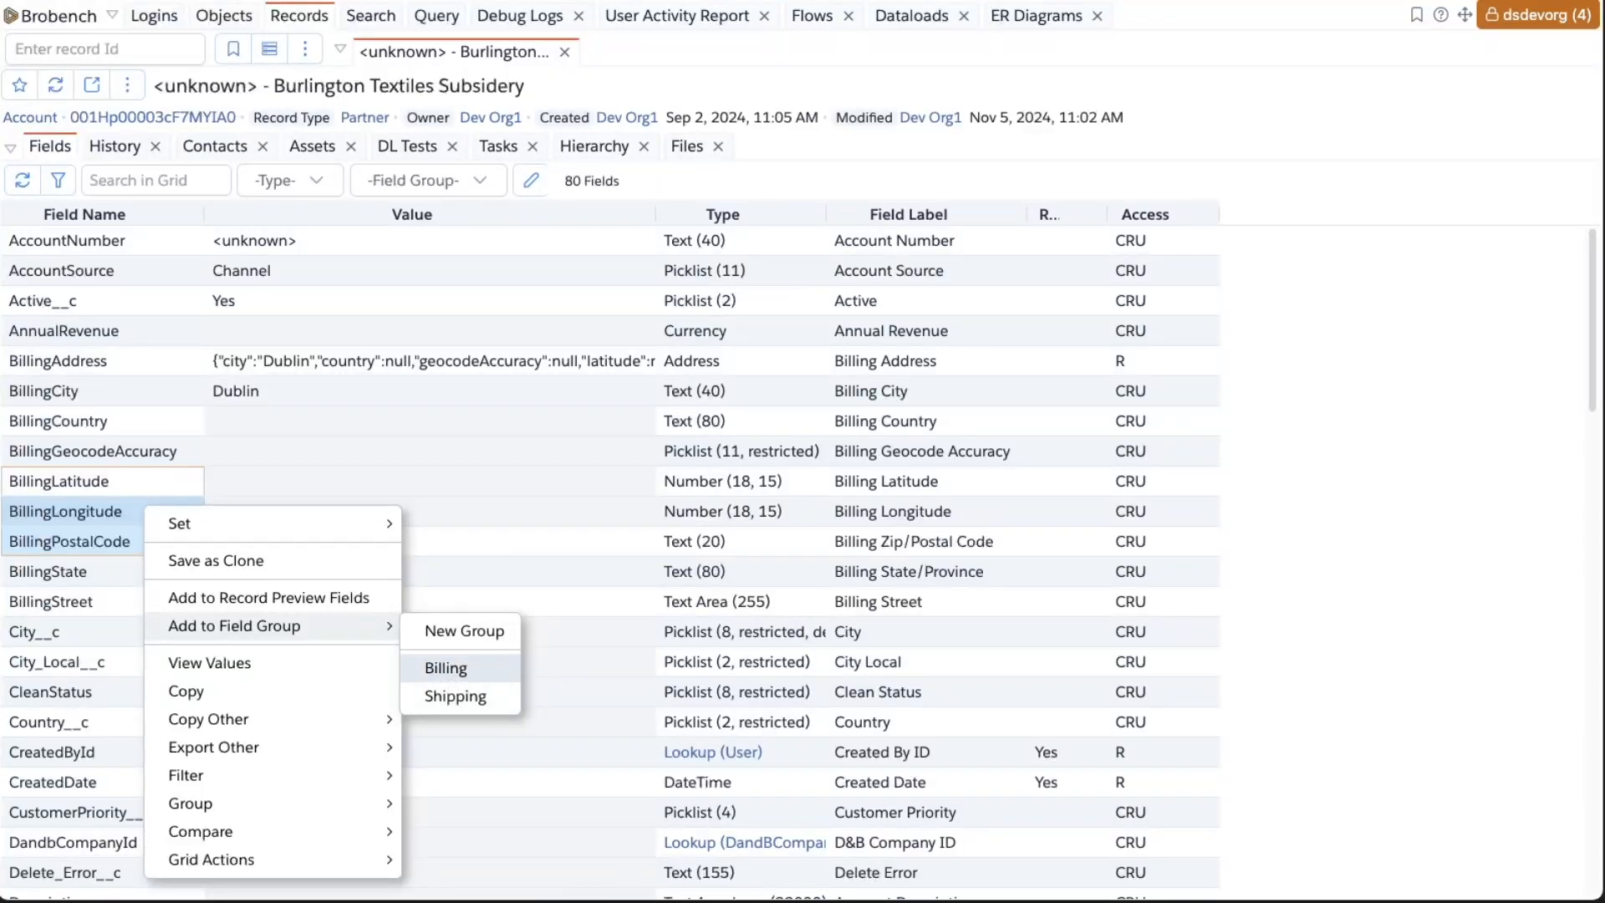
click(444, 669)
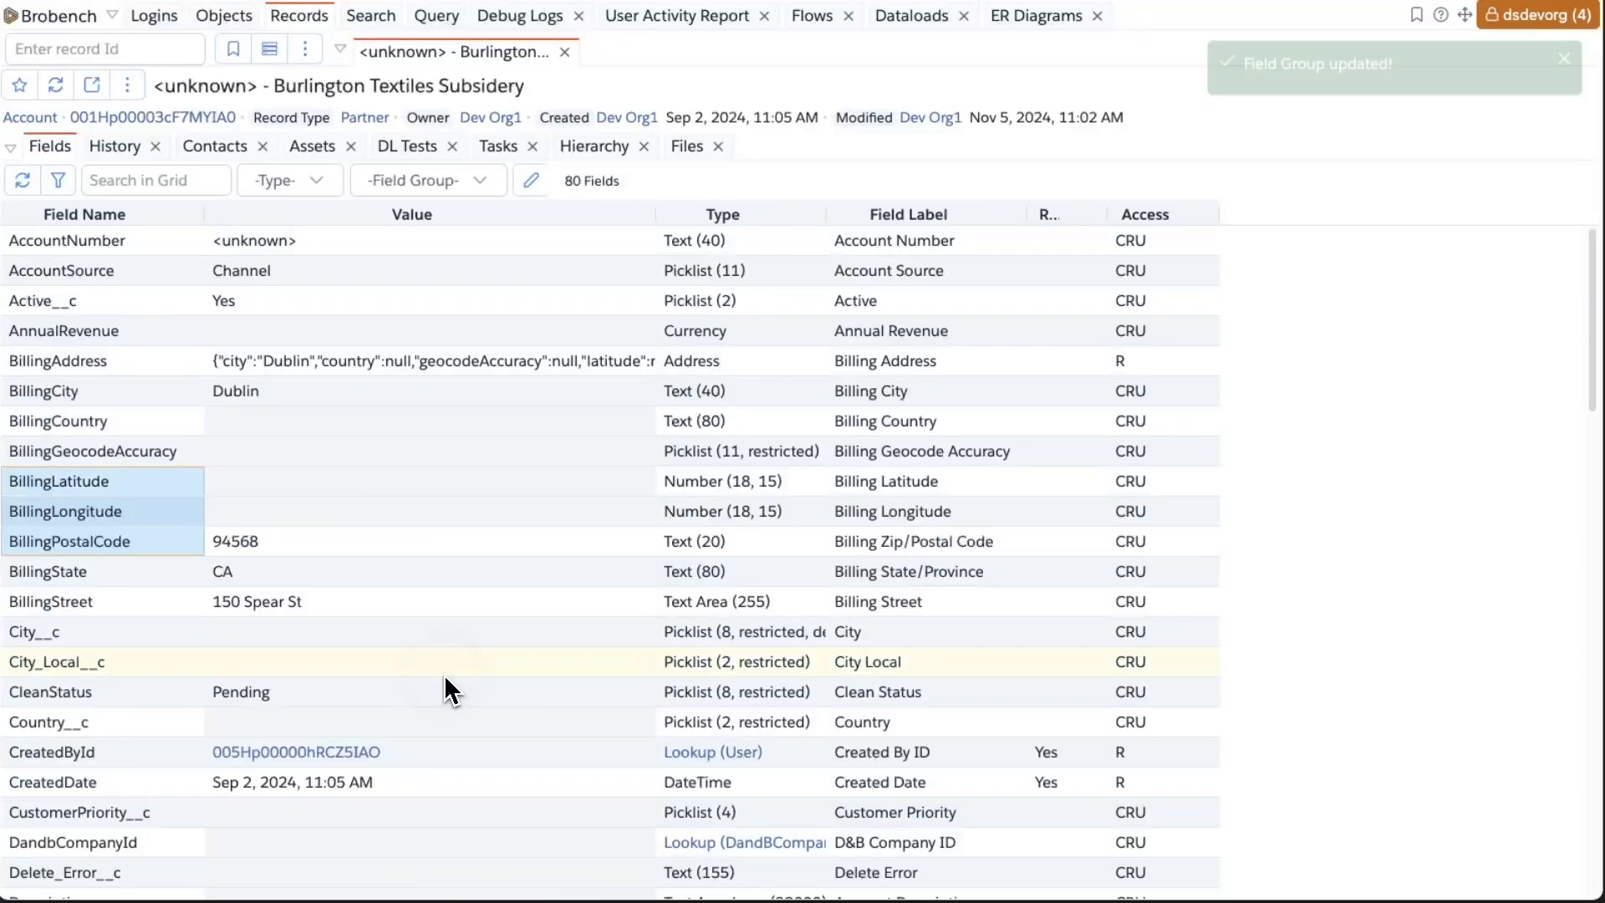
Step: Add the ShippingLatitude, ShippingLongitude and ShippingPostalCode fields to the existing Shipping field group
scroll(158, 456, down, 10)
scroll(158, 452, down, 5)
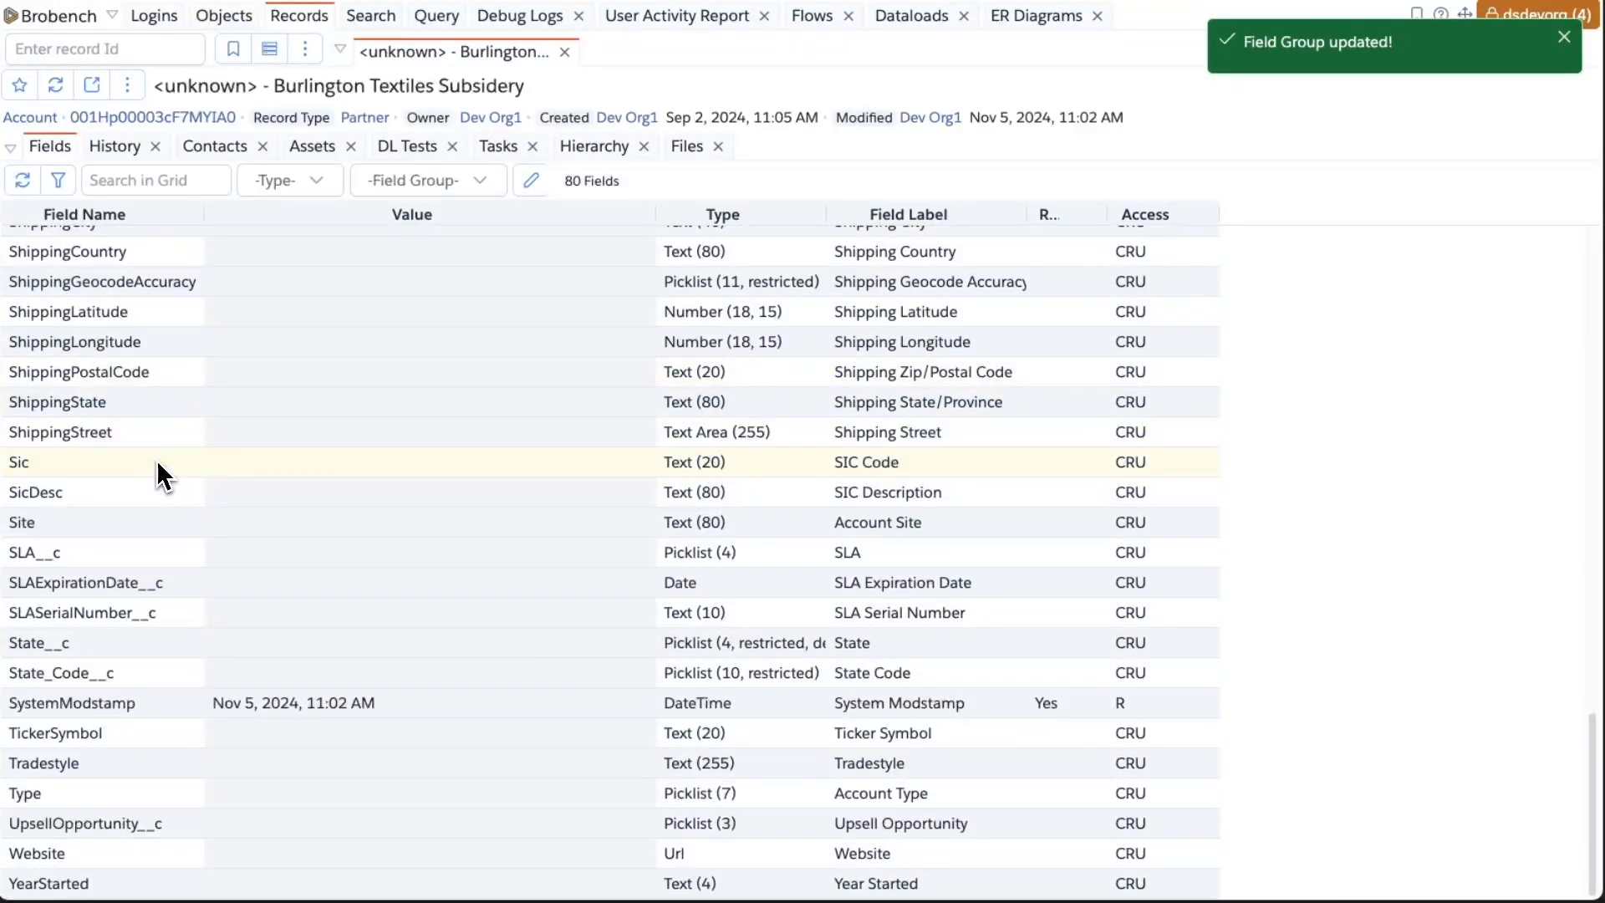
click(138, 322)
shift+click(137, 343)
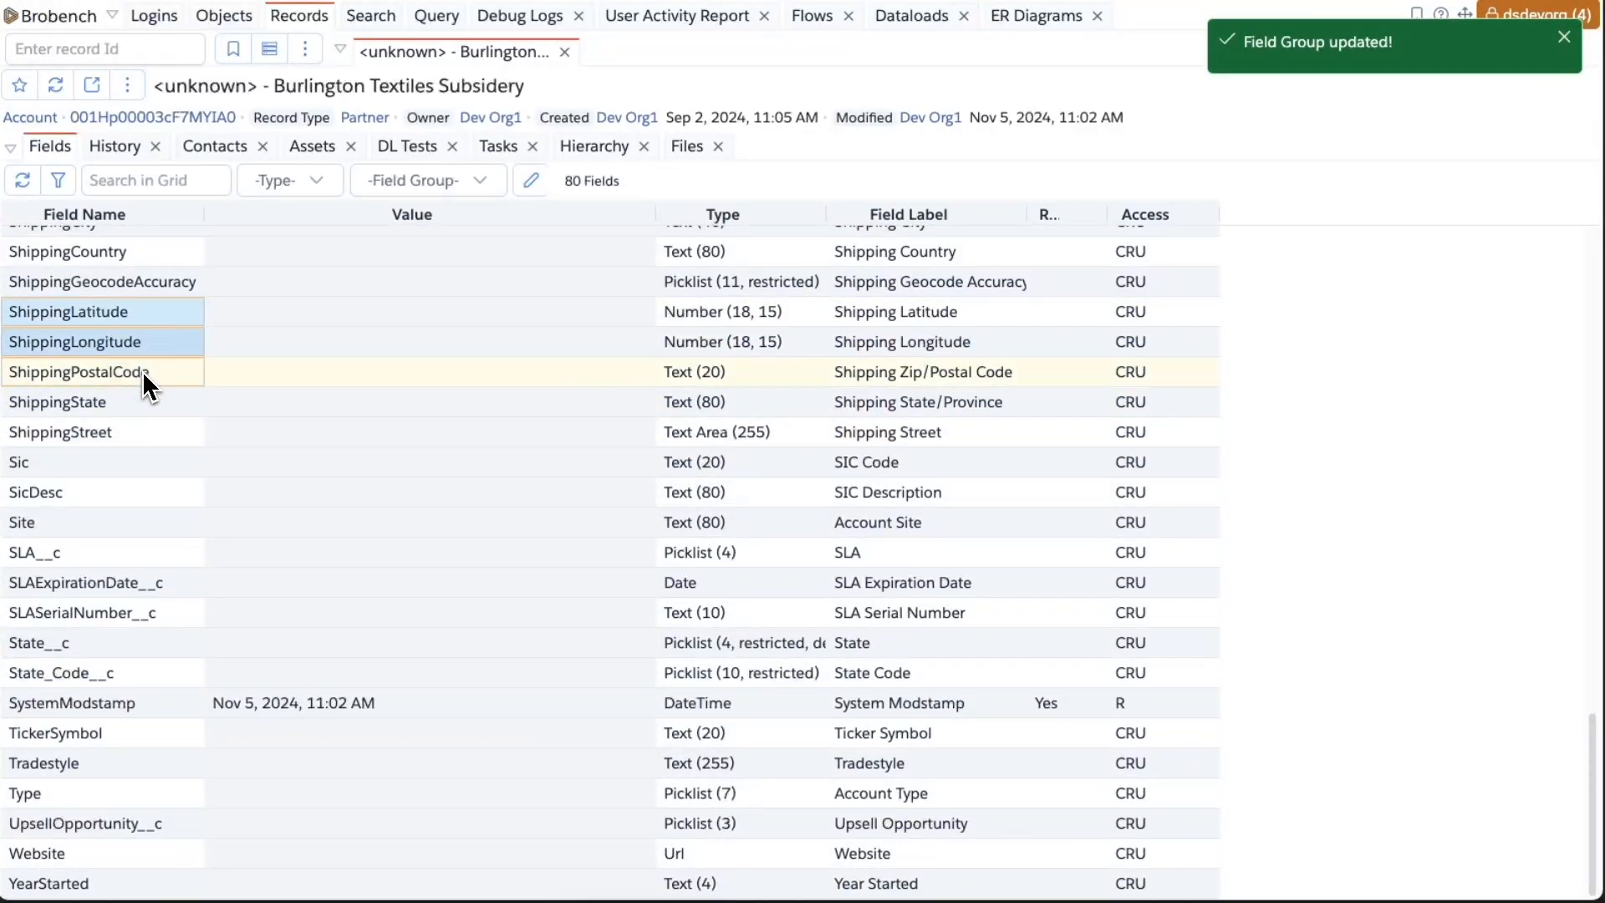
right_click(135, 347)
mouse_move(246, 465)
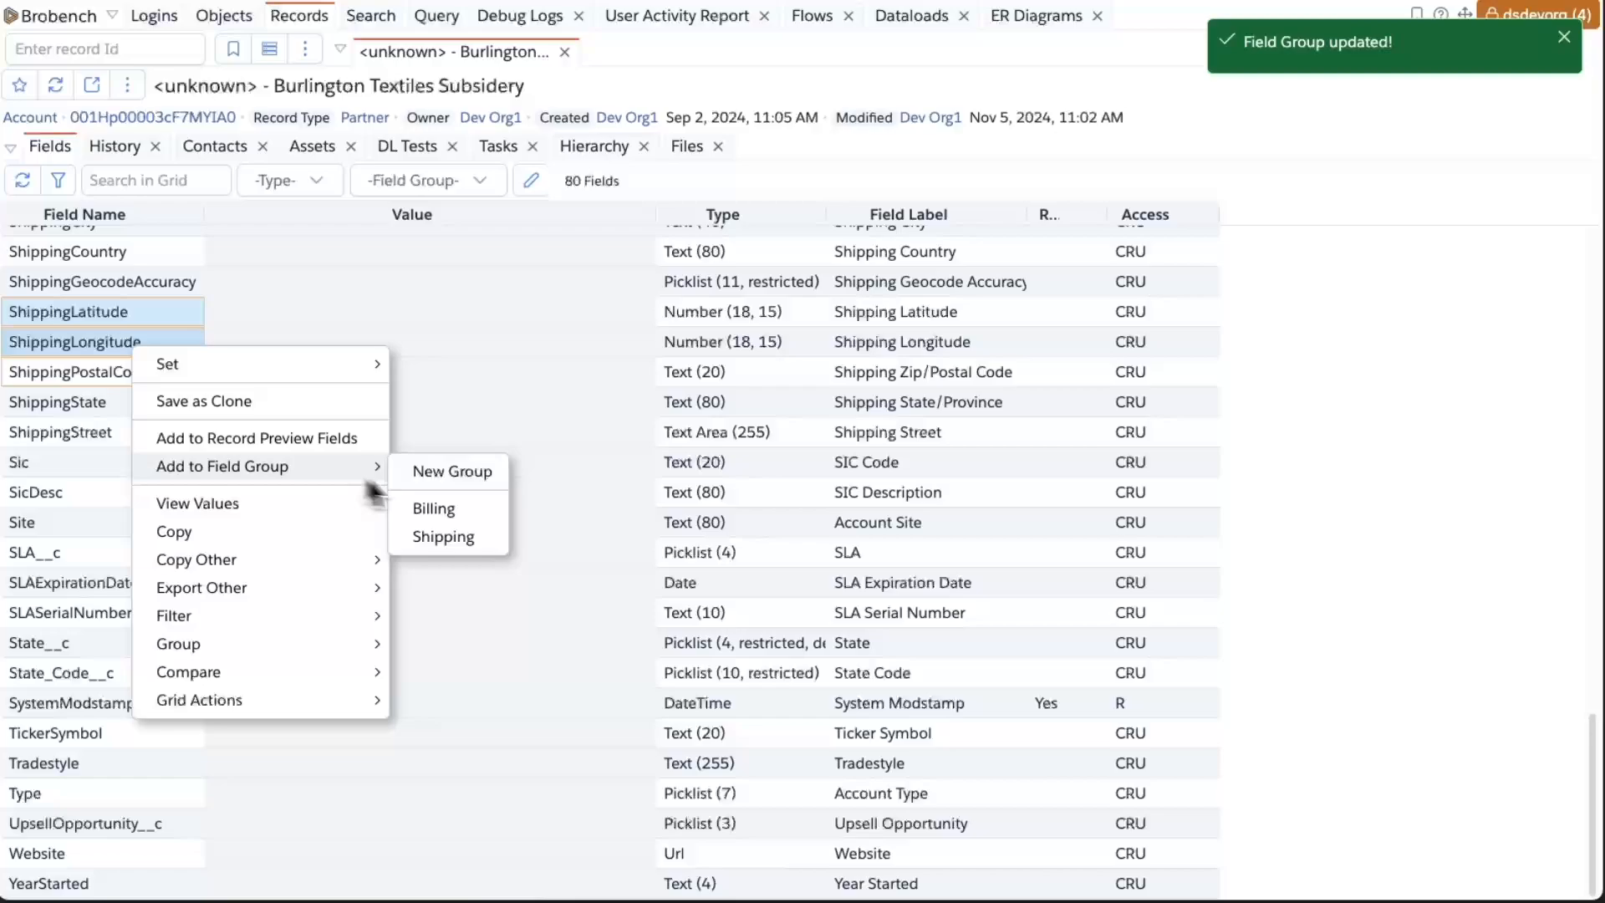
click(457, 541)
Step: Filter the field grid by the Shipping field group and examine the fields it contains
click(423, 194)
click(418, 274)
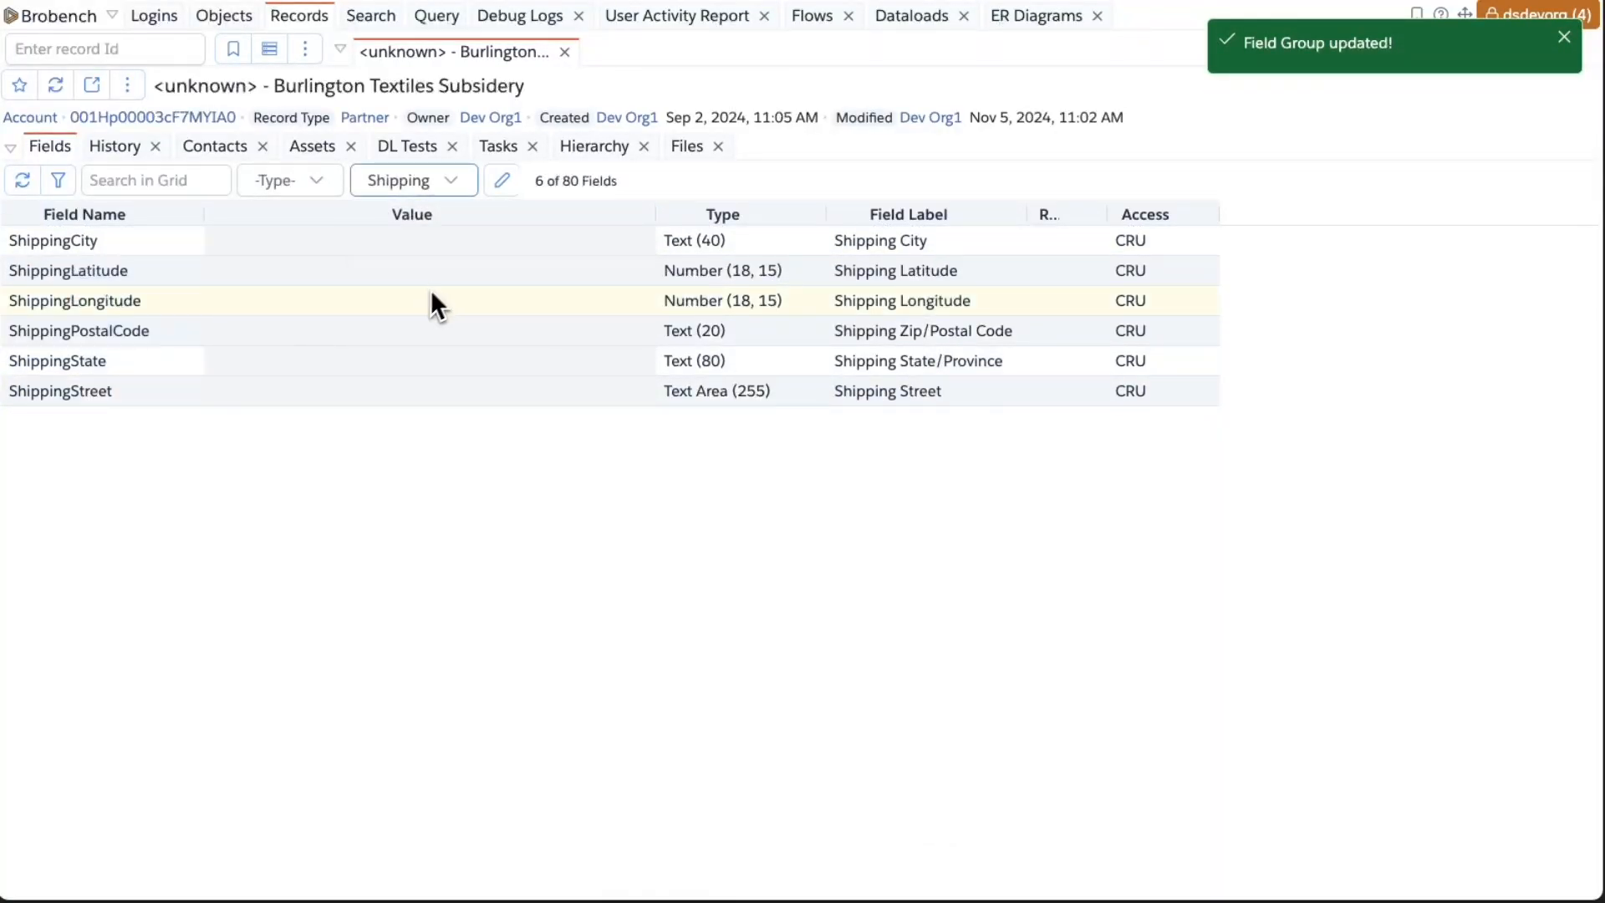
drag(167, 245, 343, 372)
click(535, 391)
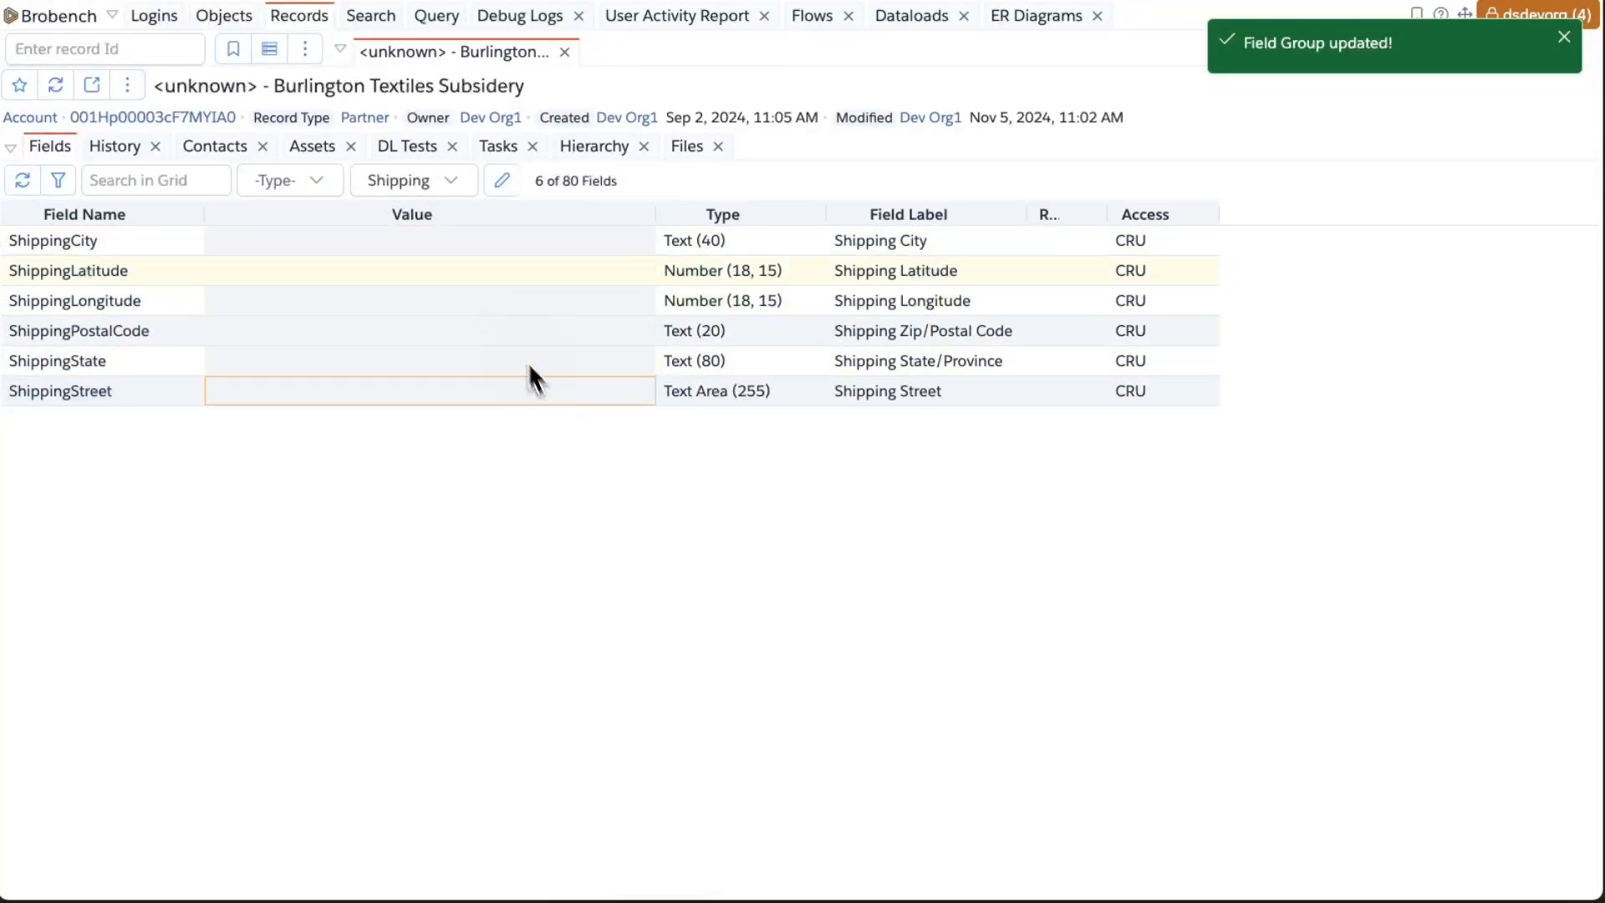
Step: Examine the fields of the Billing field group in the grid, and remove the field group filter
click(422, 185)
click(422, 249)
drag(167, 243, 362, 394)
click(364, 394)
click(284, 244)
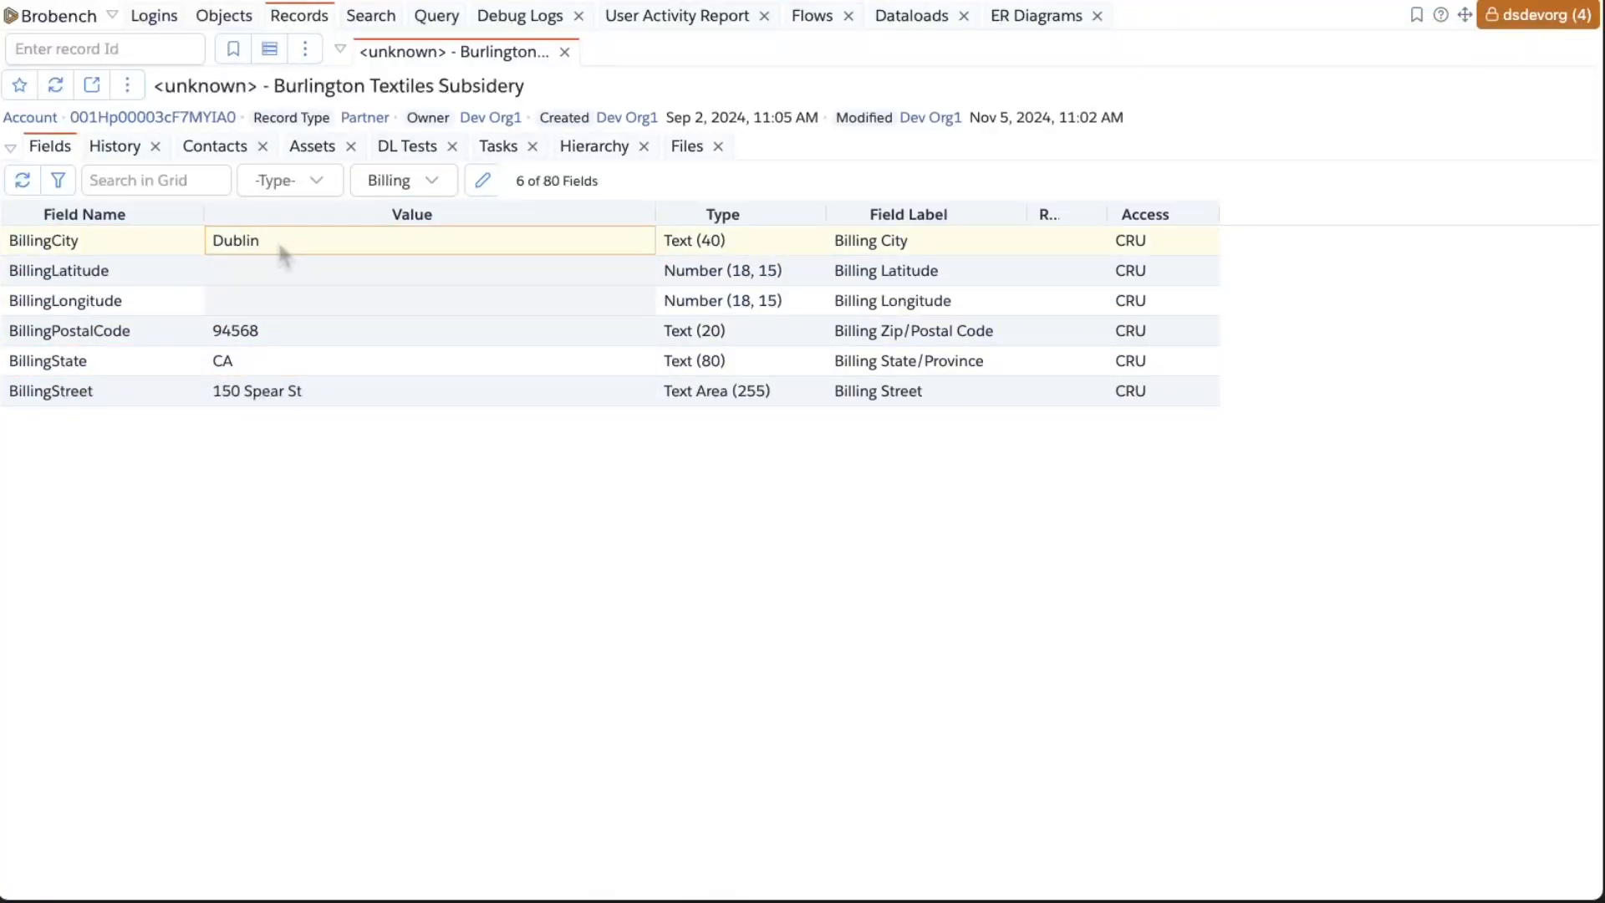
click(394, 182)
click(394, 217)
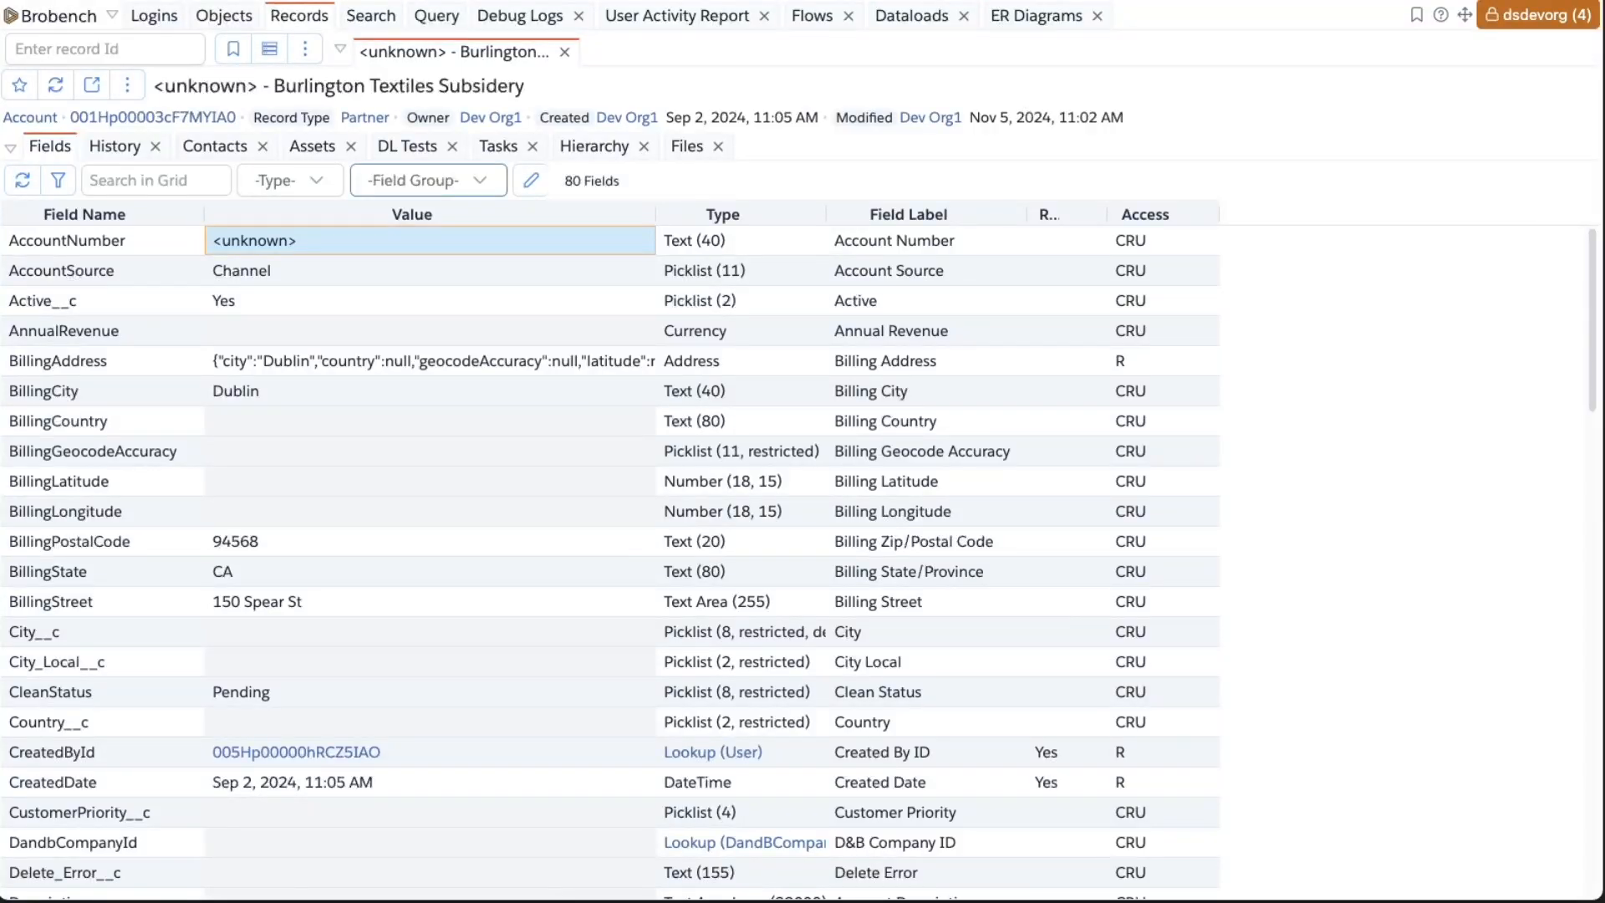
mouse_move(294, 269)
mouse_down()
mouse_move(294, 394)
mouse_move(297, 362)
mouse_up()
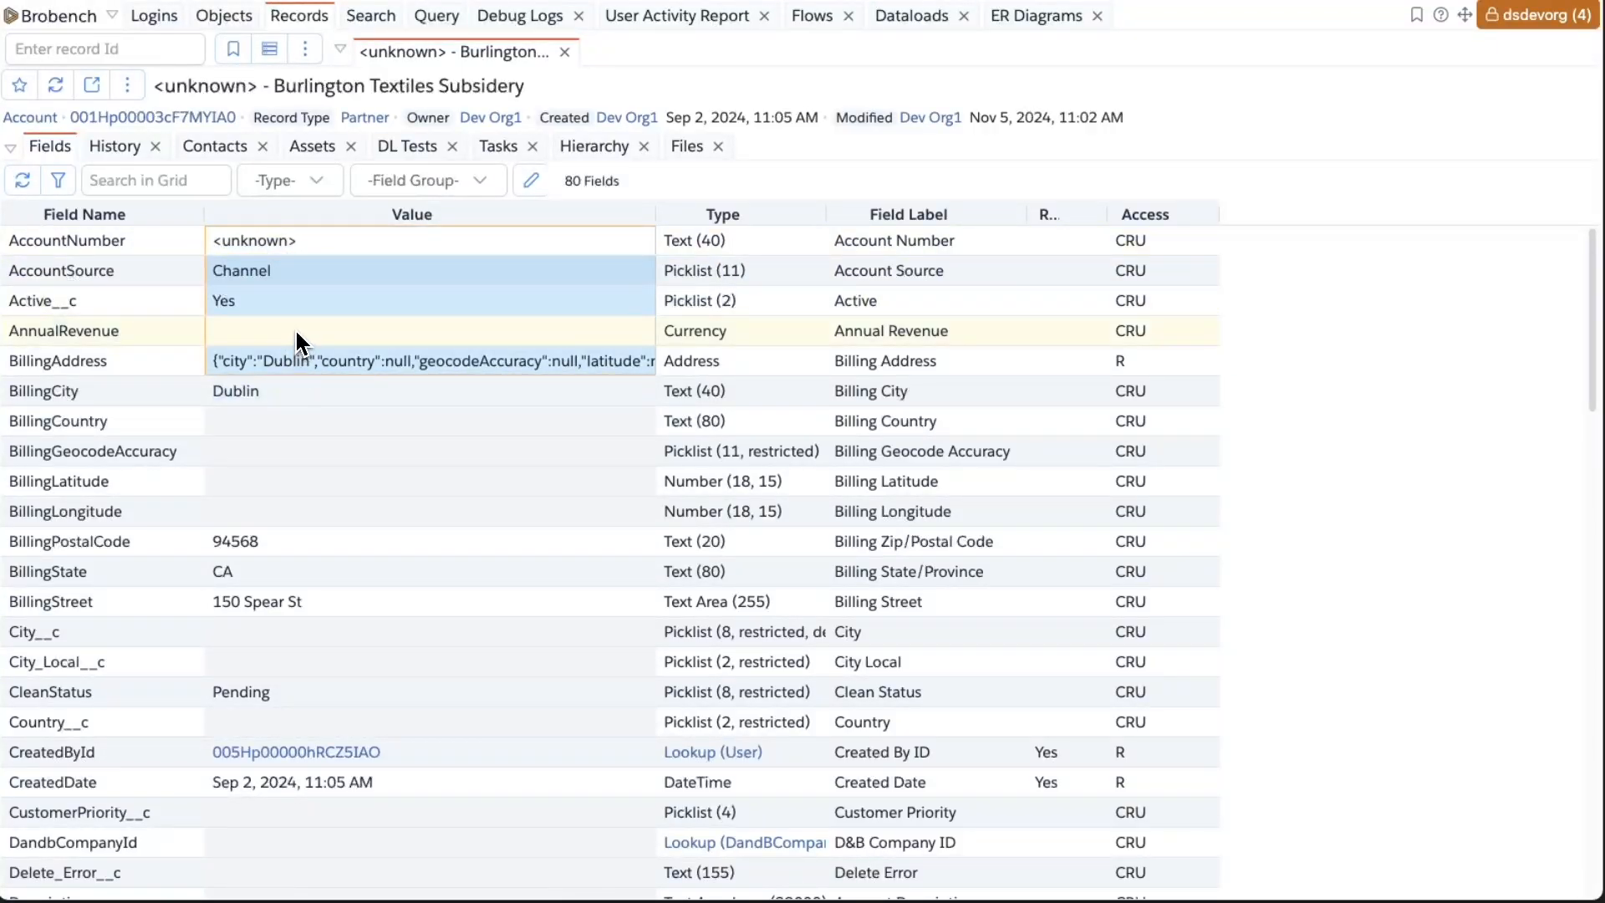
right_click(299, 331)
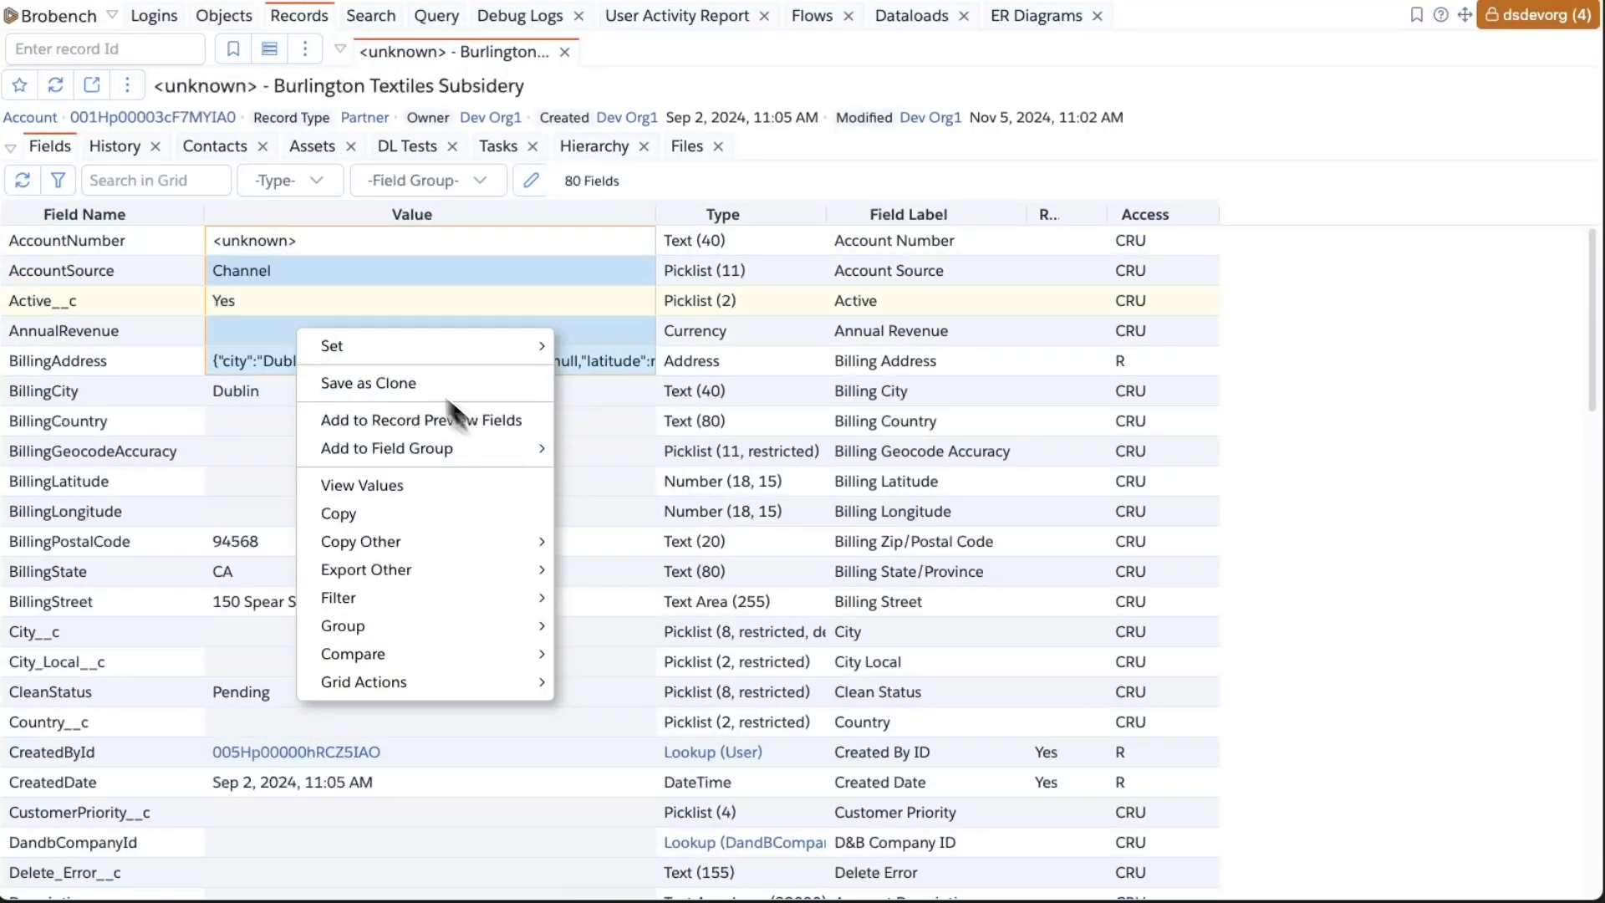
click(328, 276)
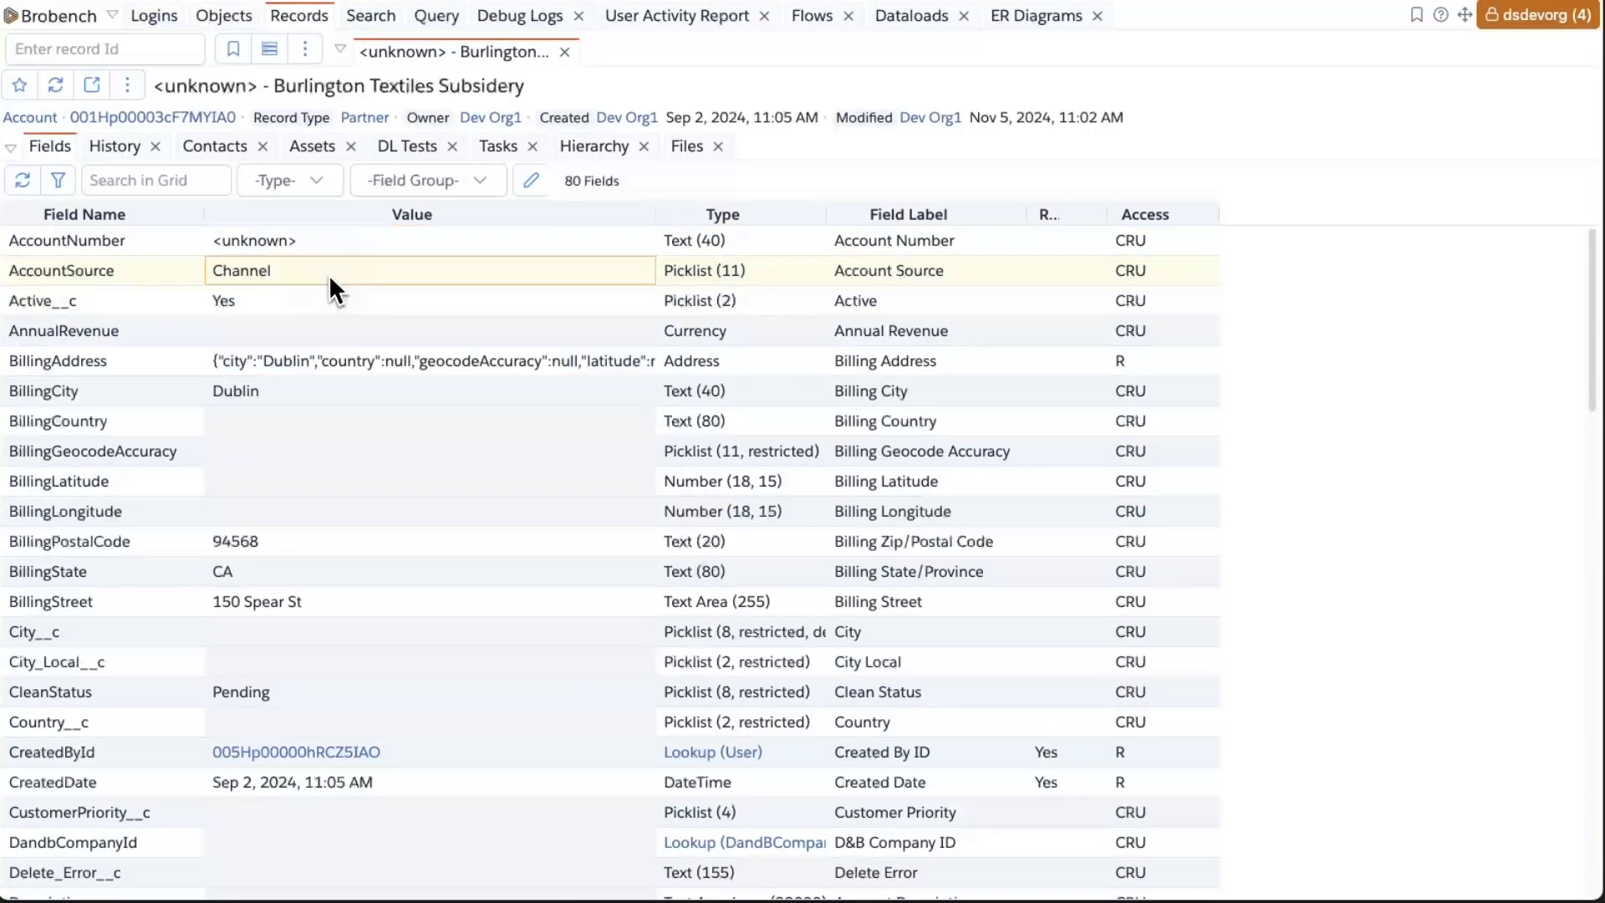
Step: View the list of existing field groups in the field group manager and close it again
click(427, 188)
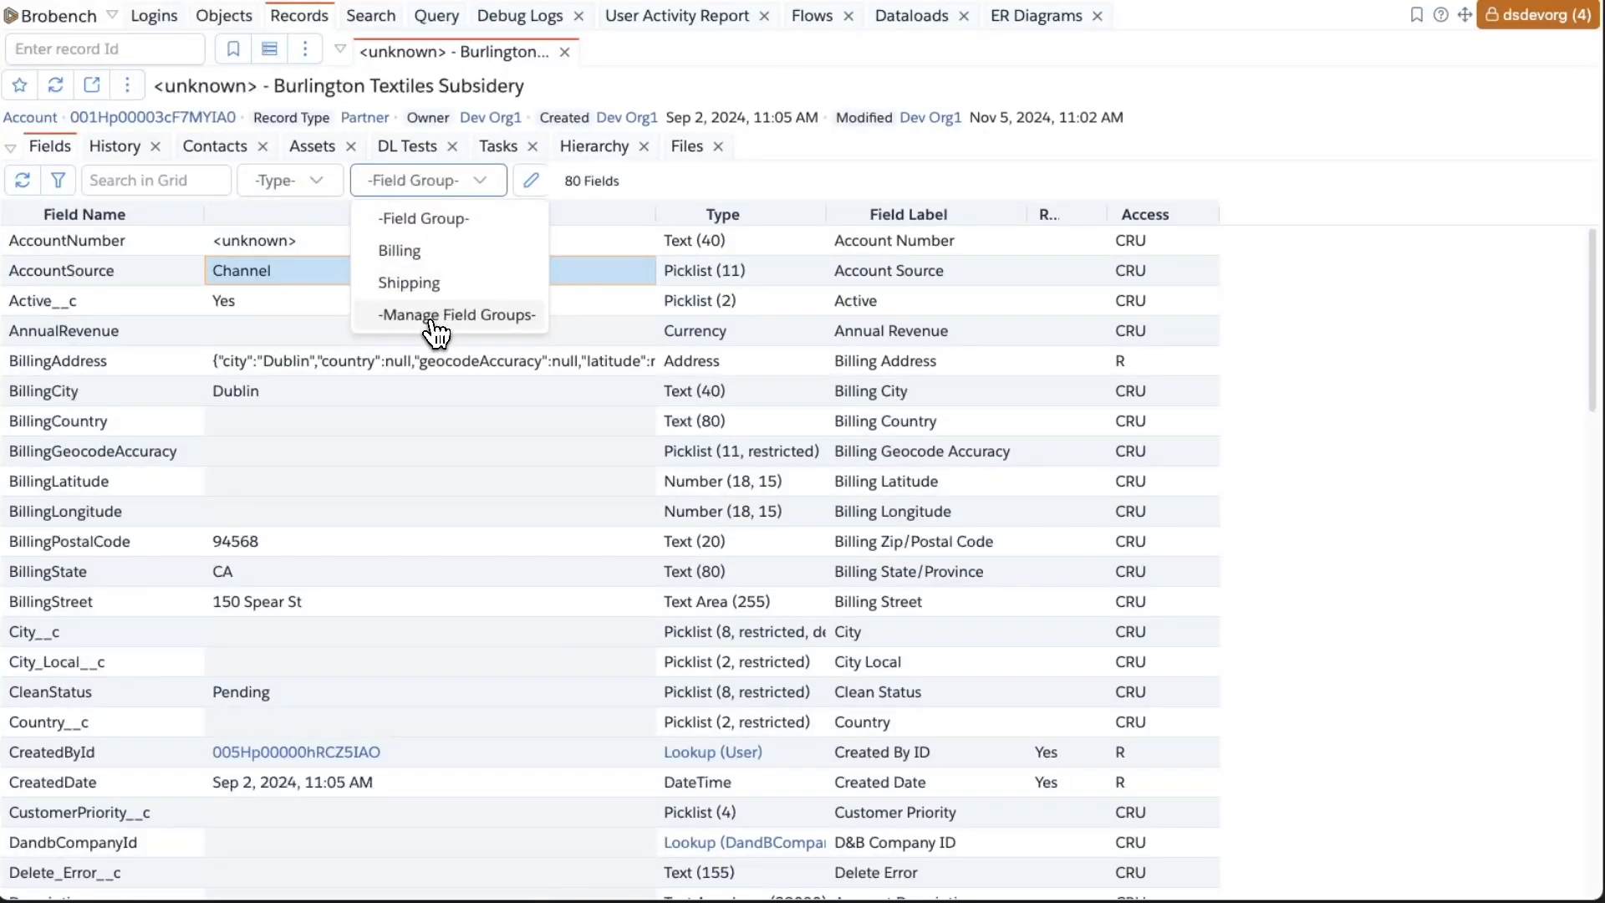
click(496, 315)
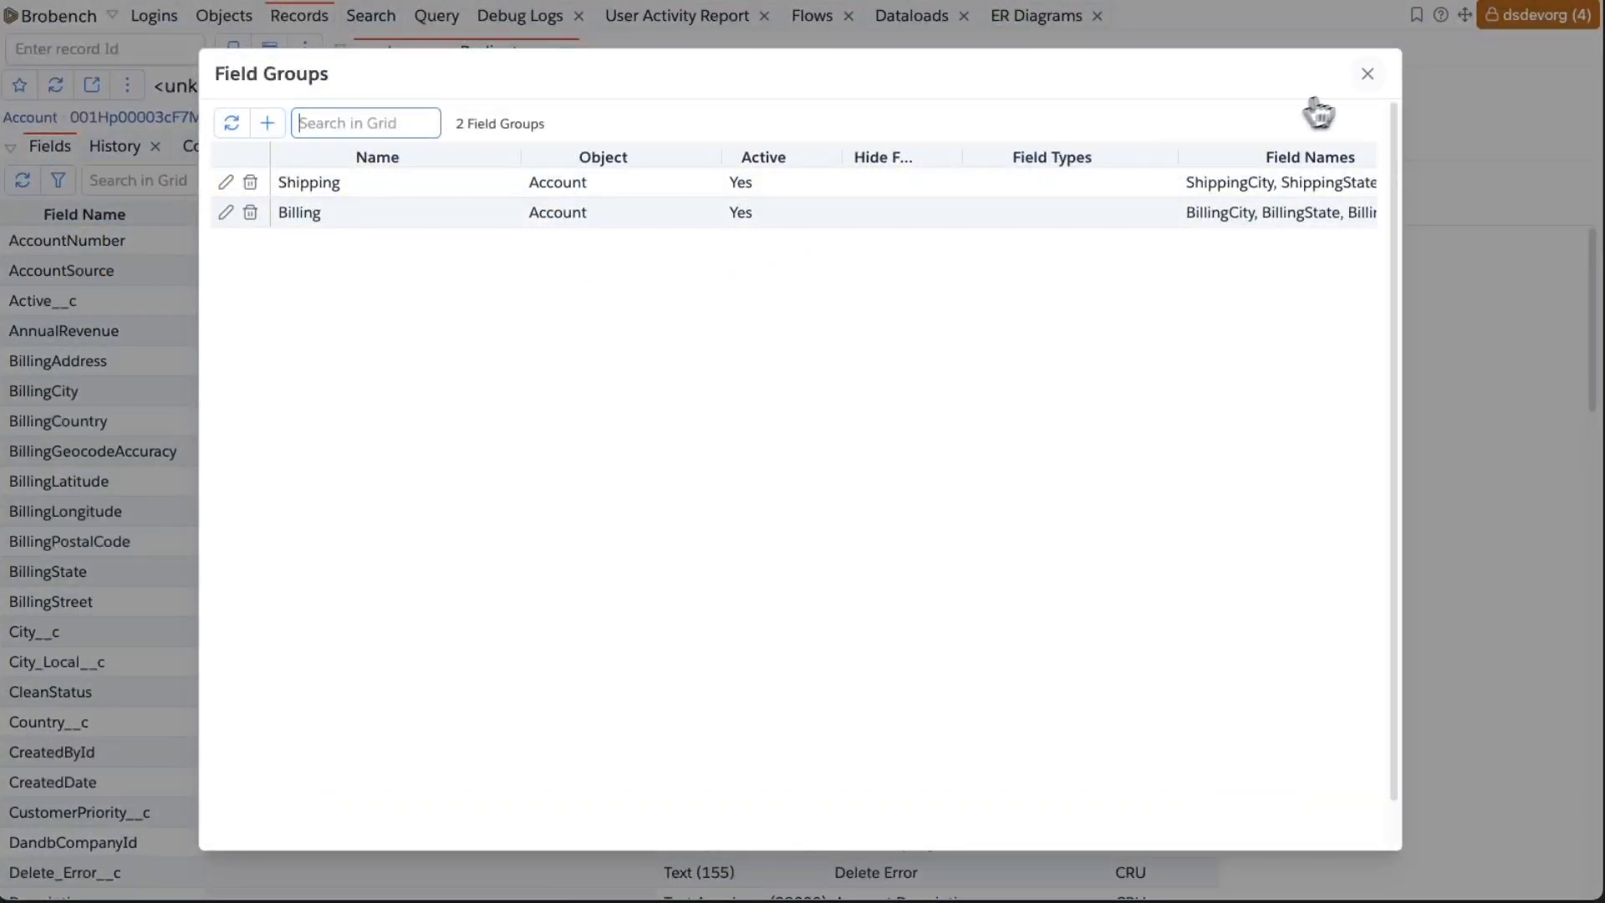
click(1365, 72)
click(481, 181)
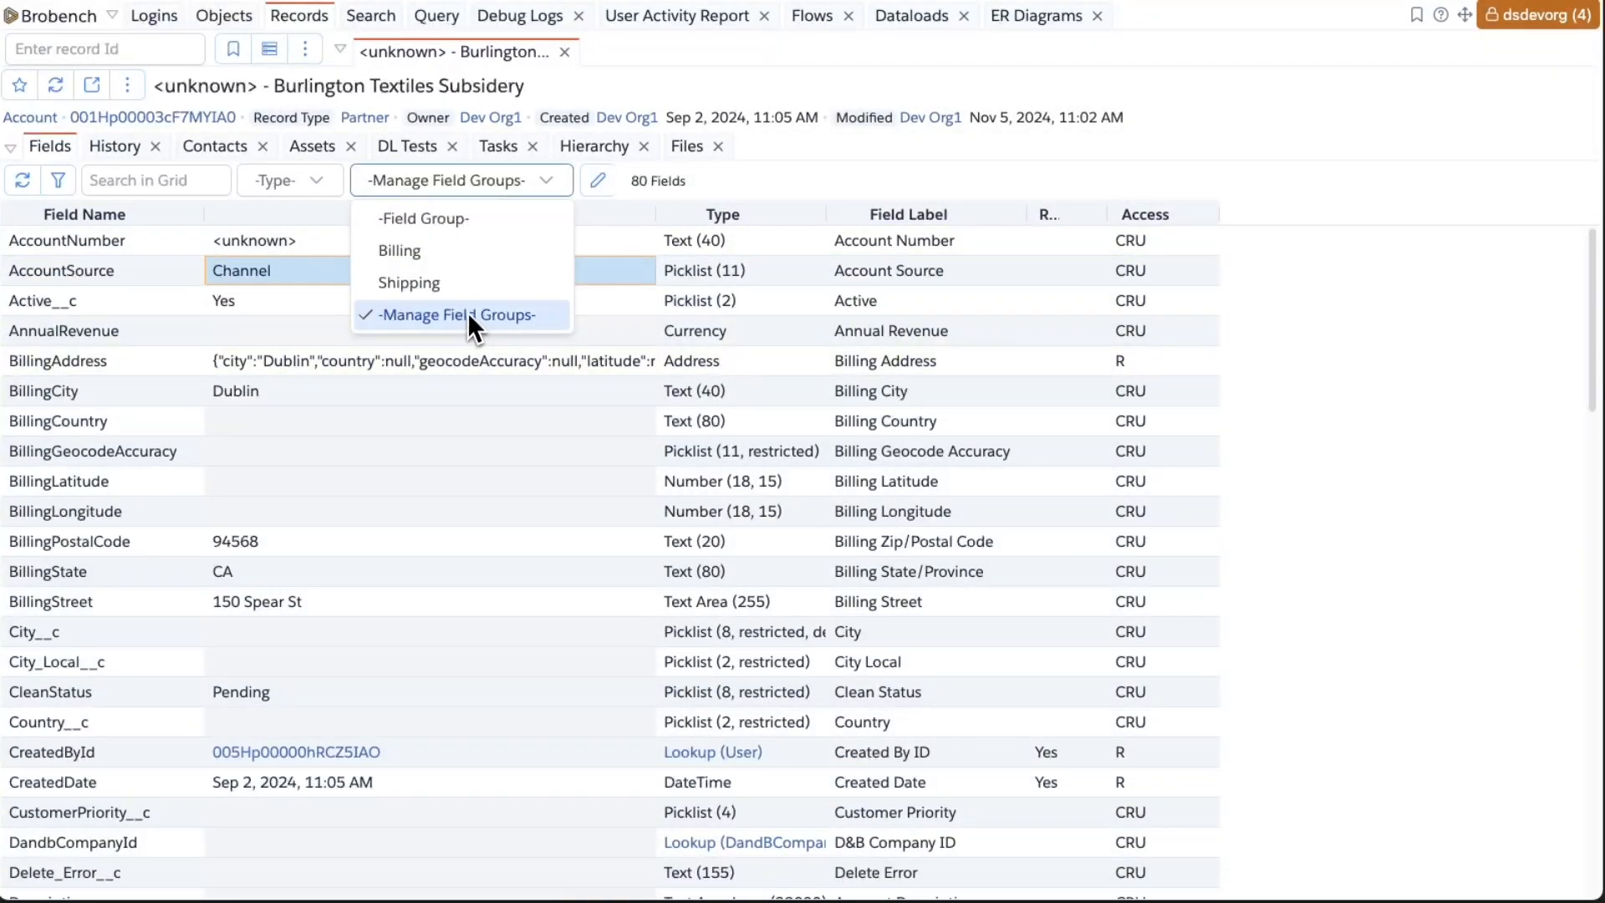
click(459, 374)
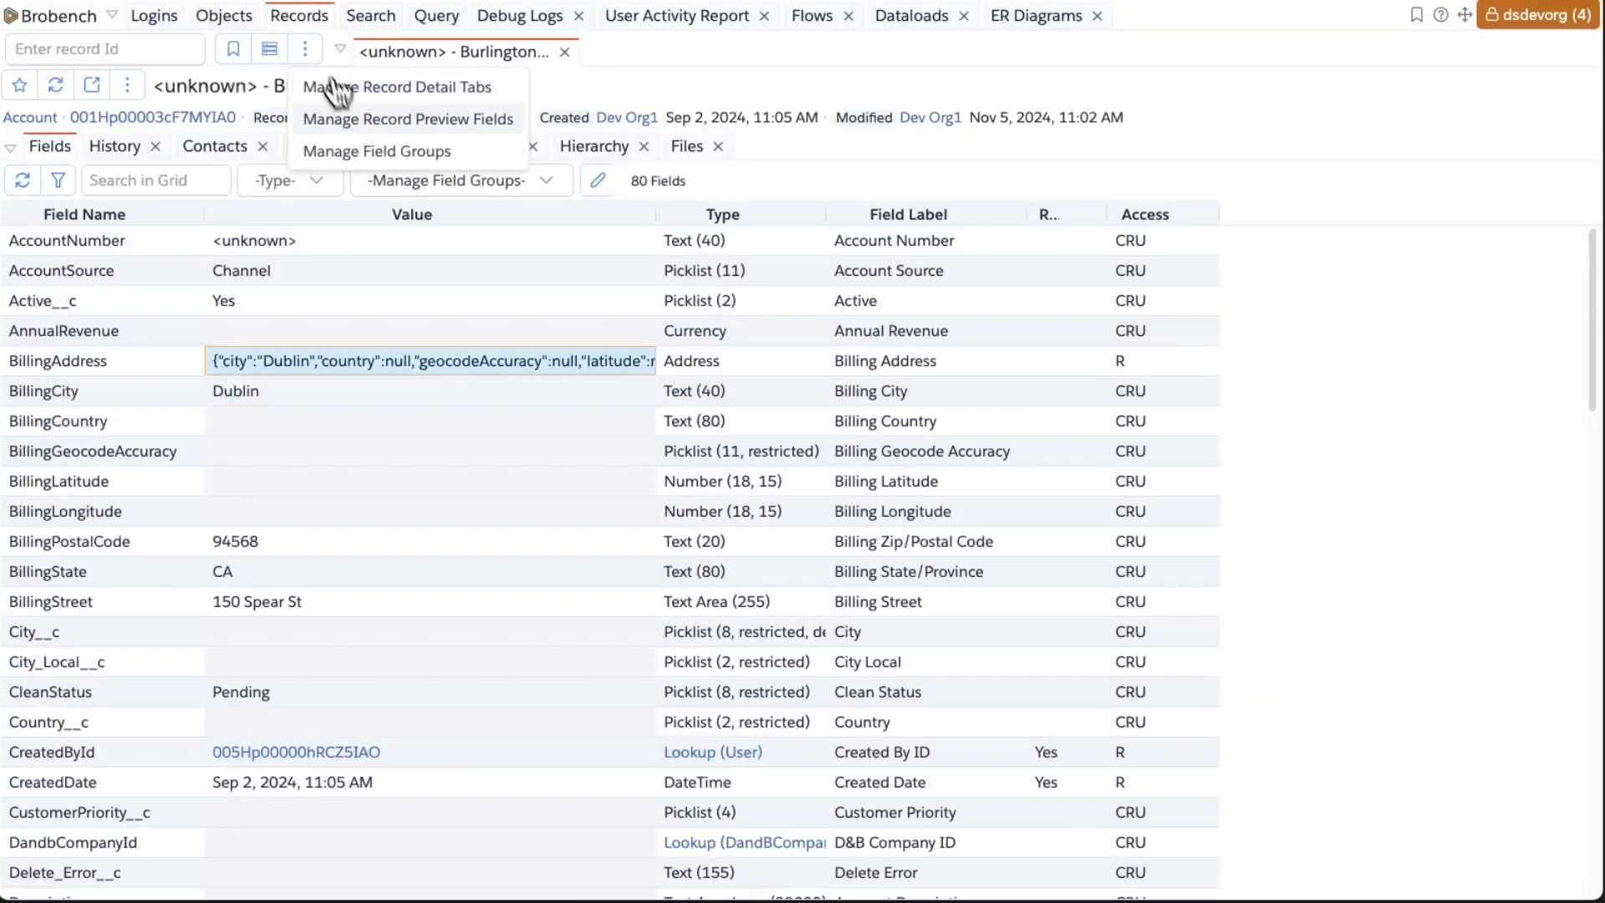
Step: Reopen the field group manager and examine the name, object and active status of both field groups
click(378, 154)
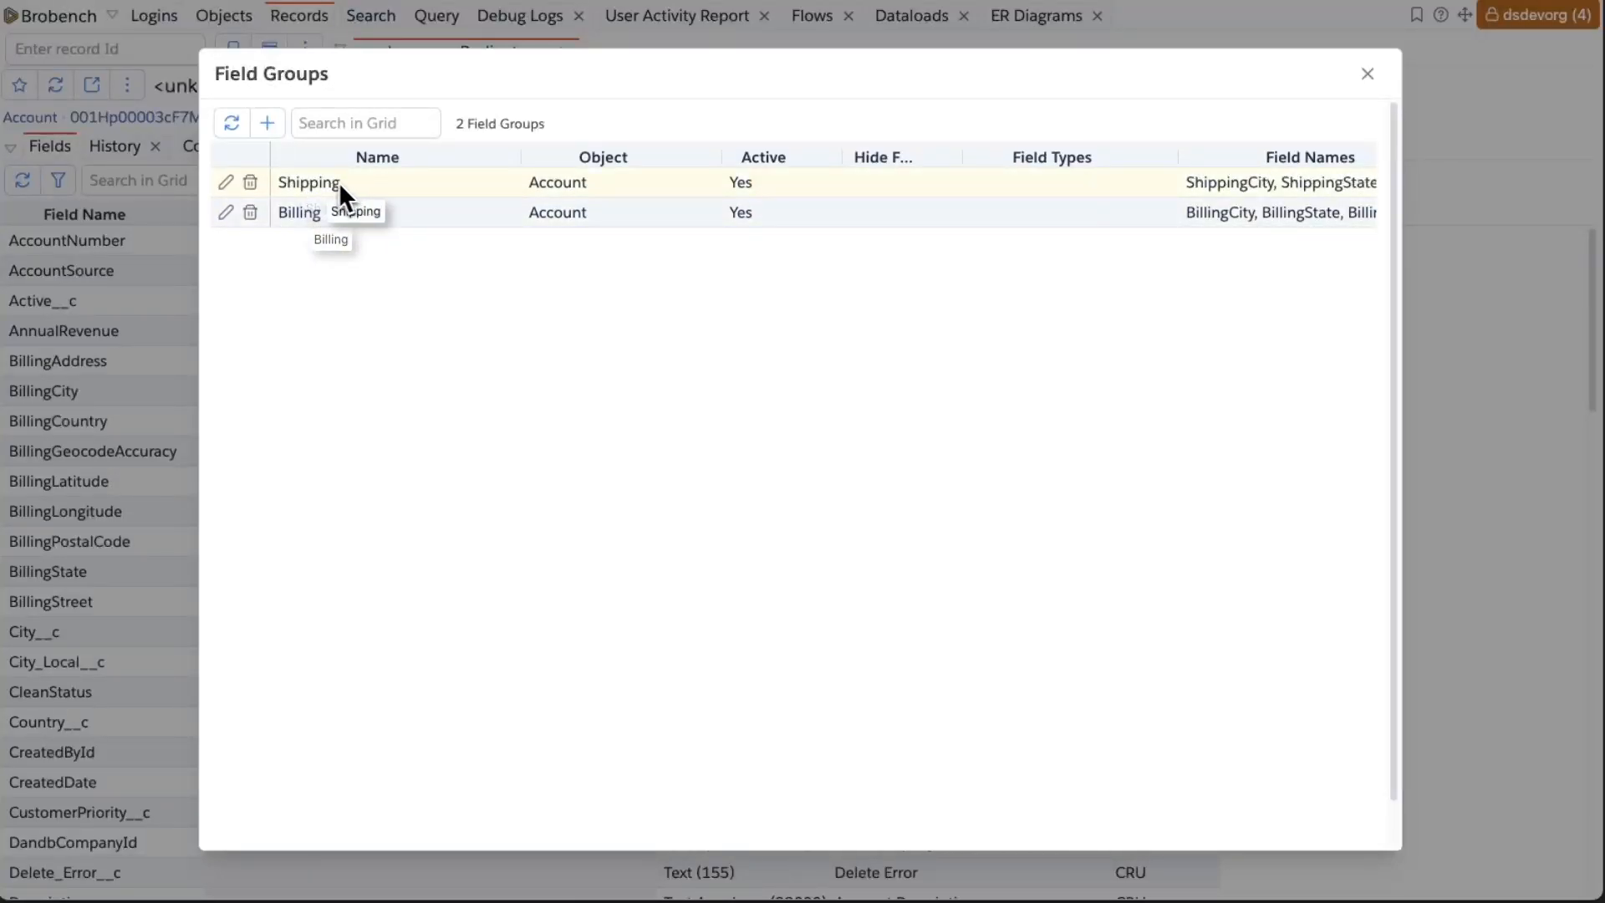
drag(559, 188, 557, 214)
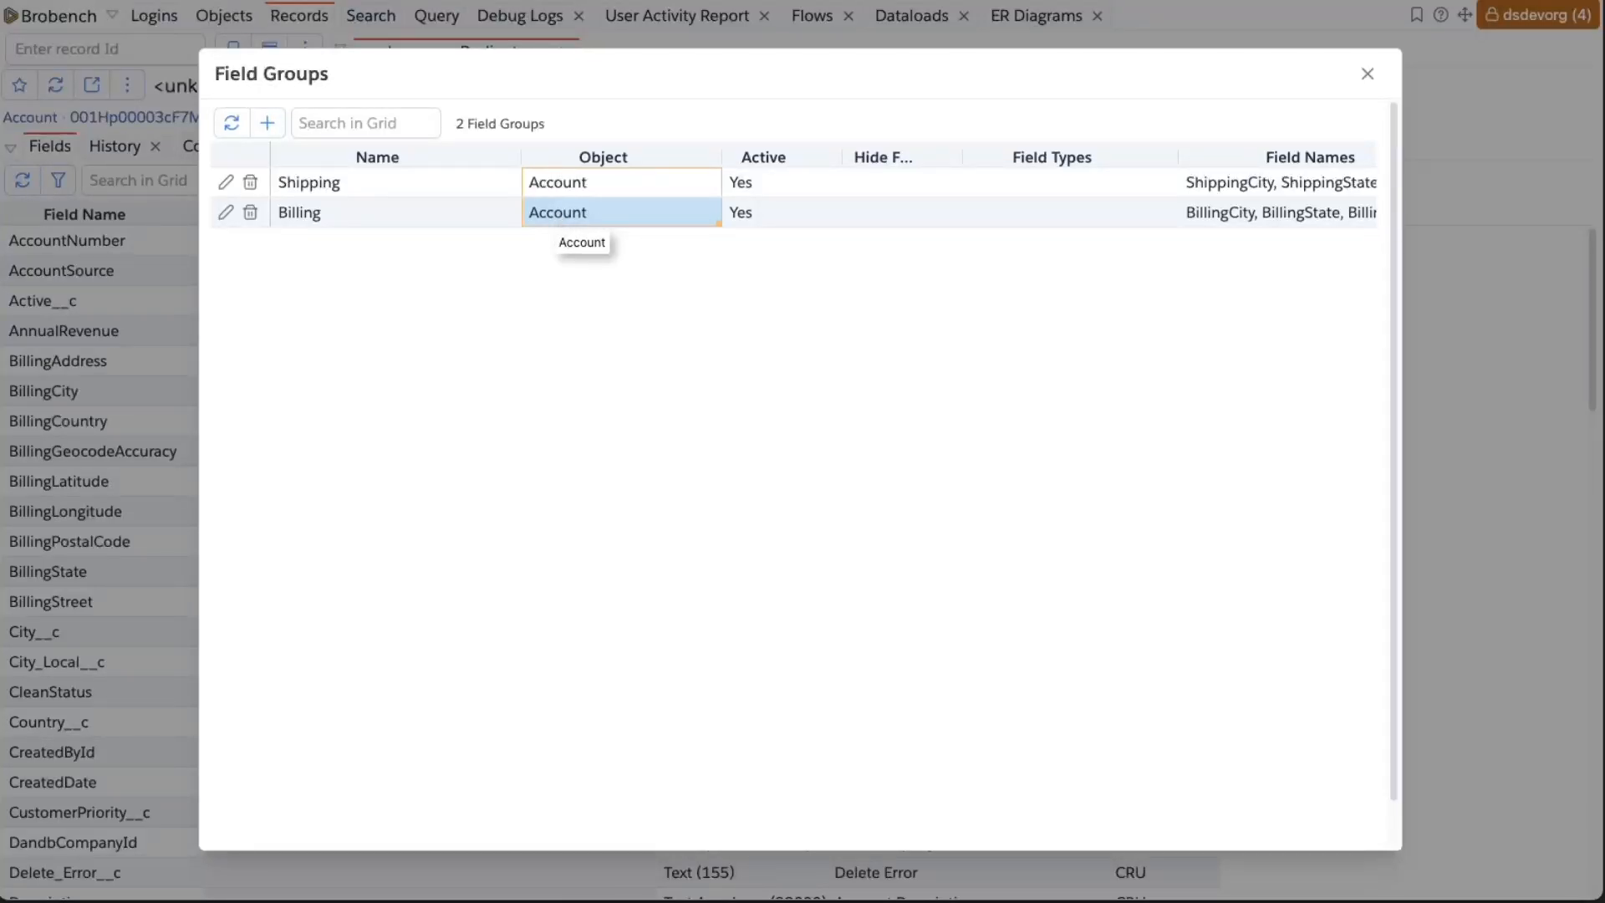
drag(554, 255, 556, 295)
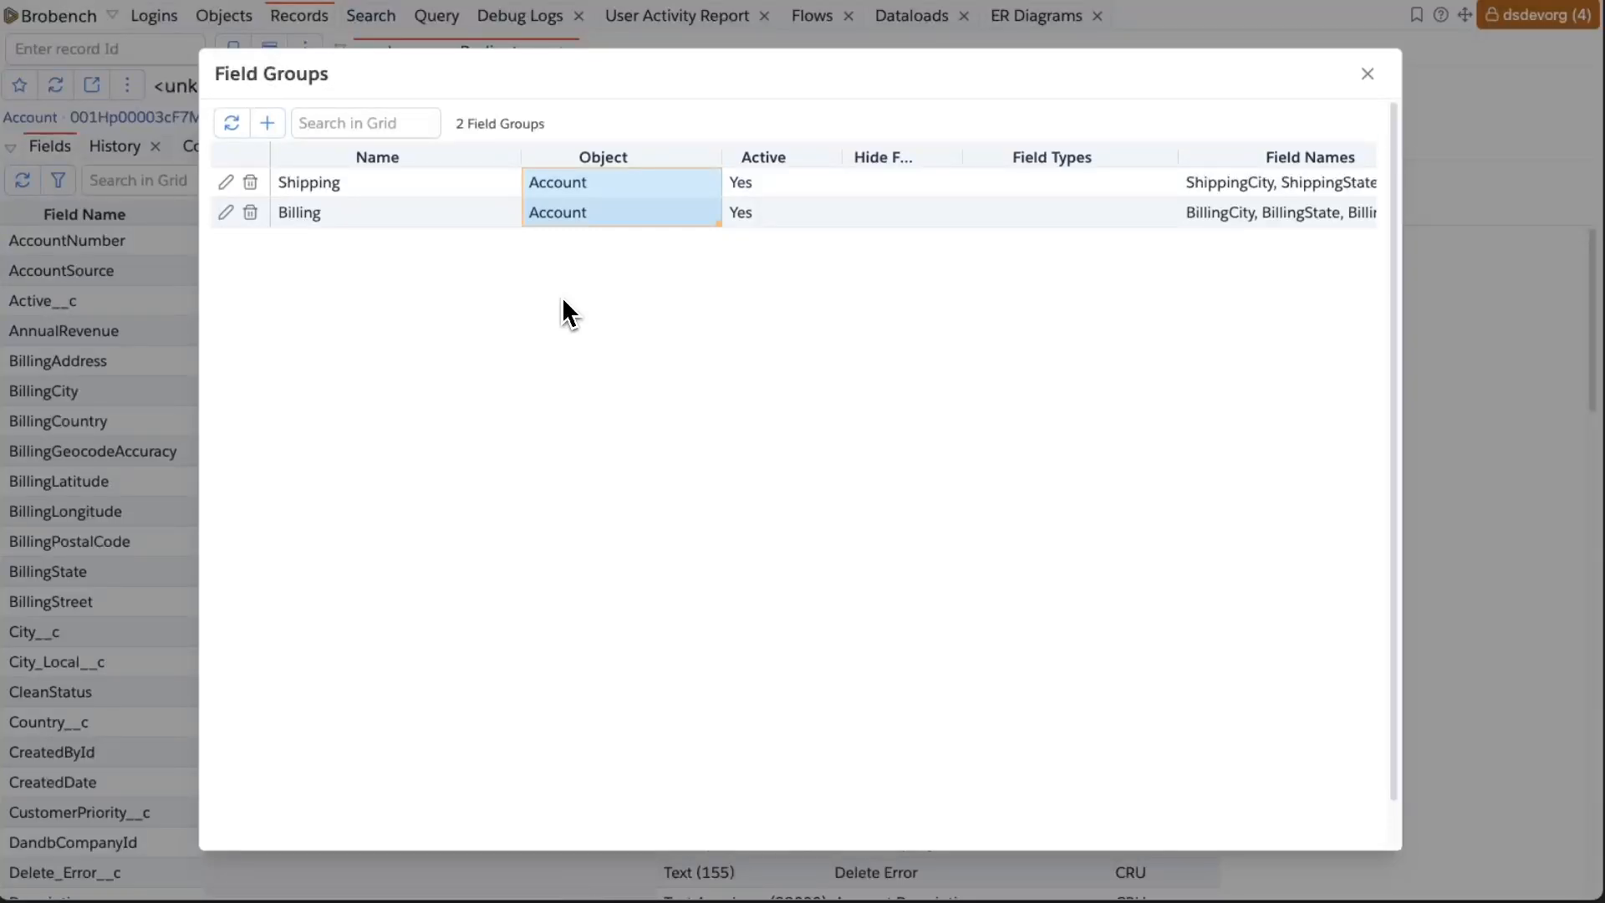
drag(762, 187, 761, 216)
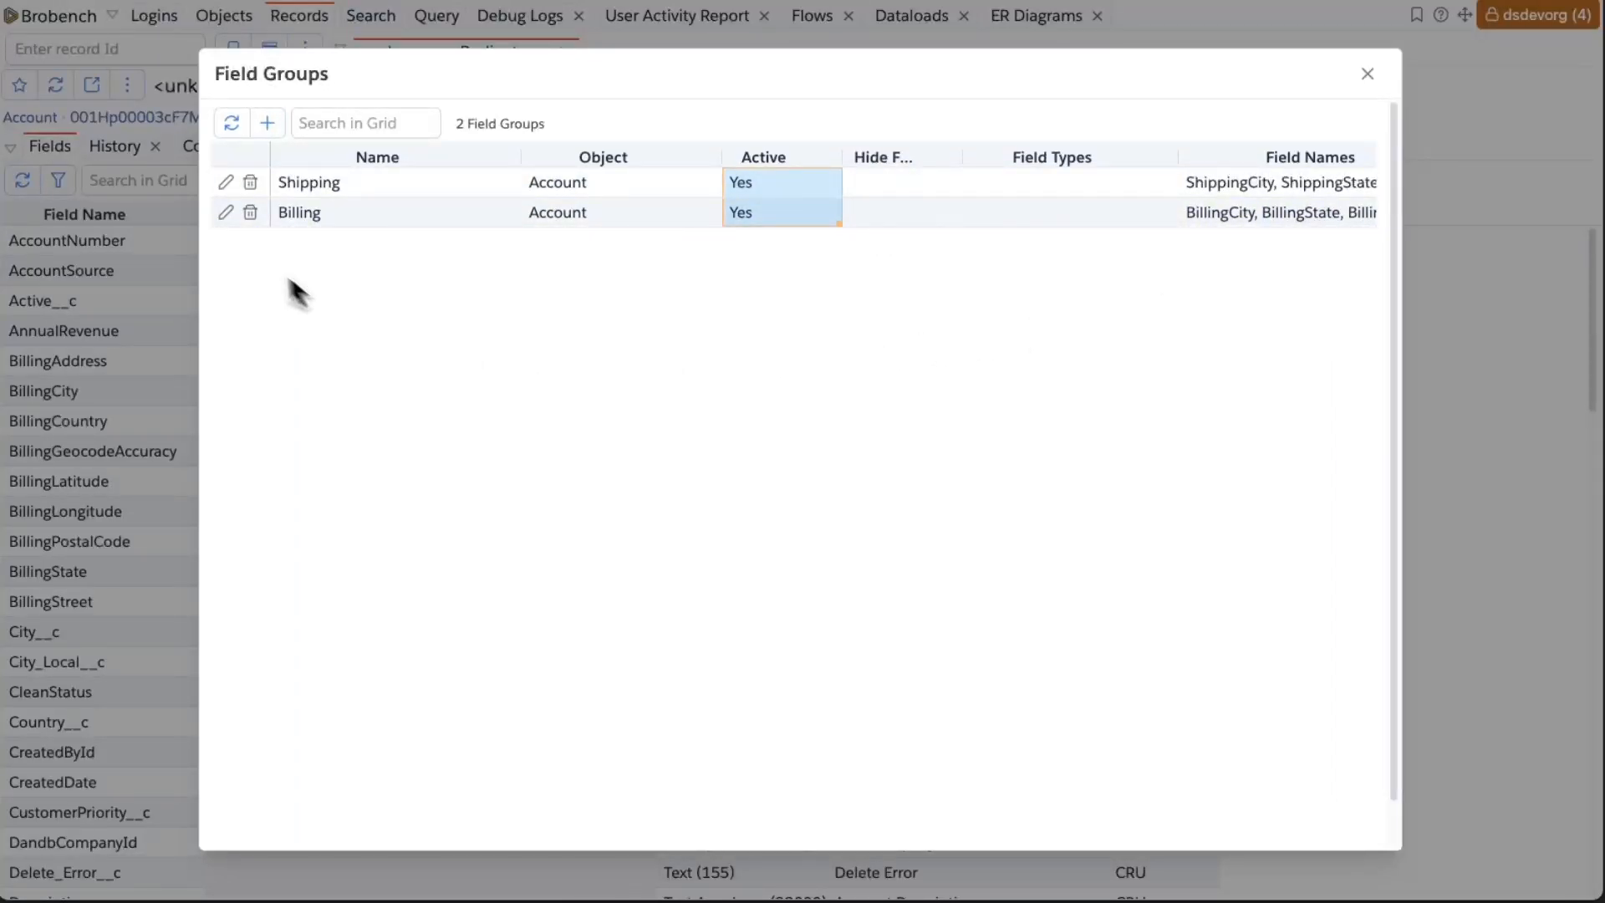
Step: Rename the Shipping field group to Shipping Fields and remove ShippingLatitude and ShippingLongitude from it
click(227, 186)
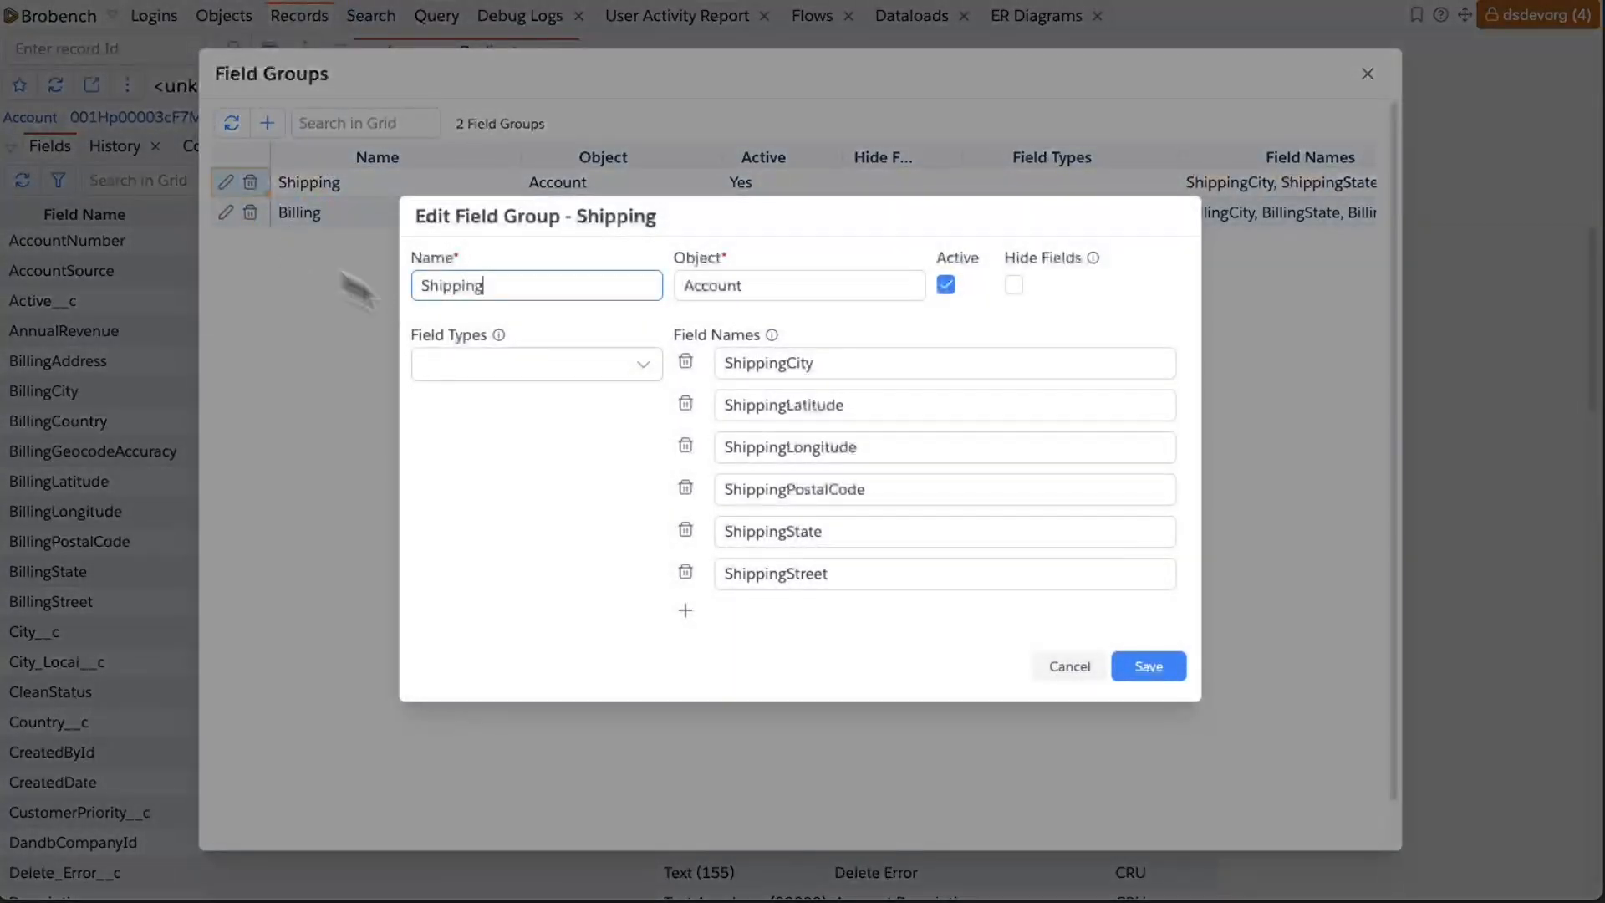
drag(816, 219, 557, 200)
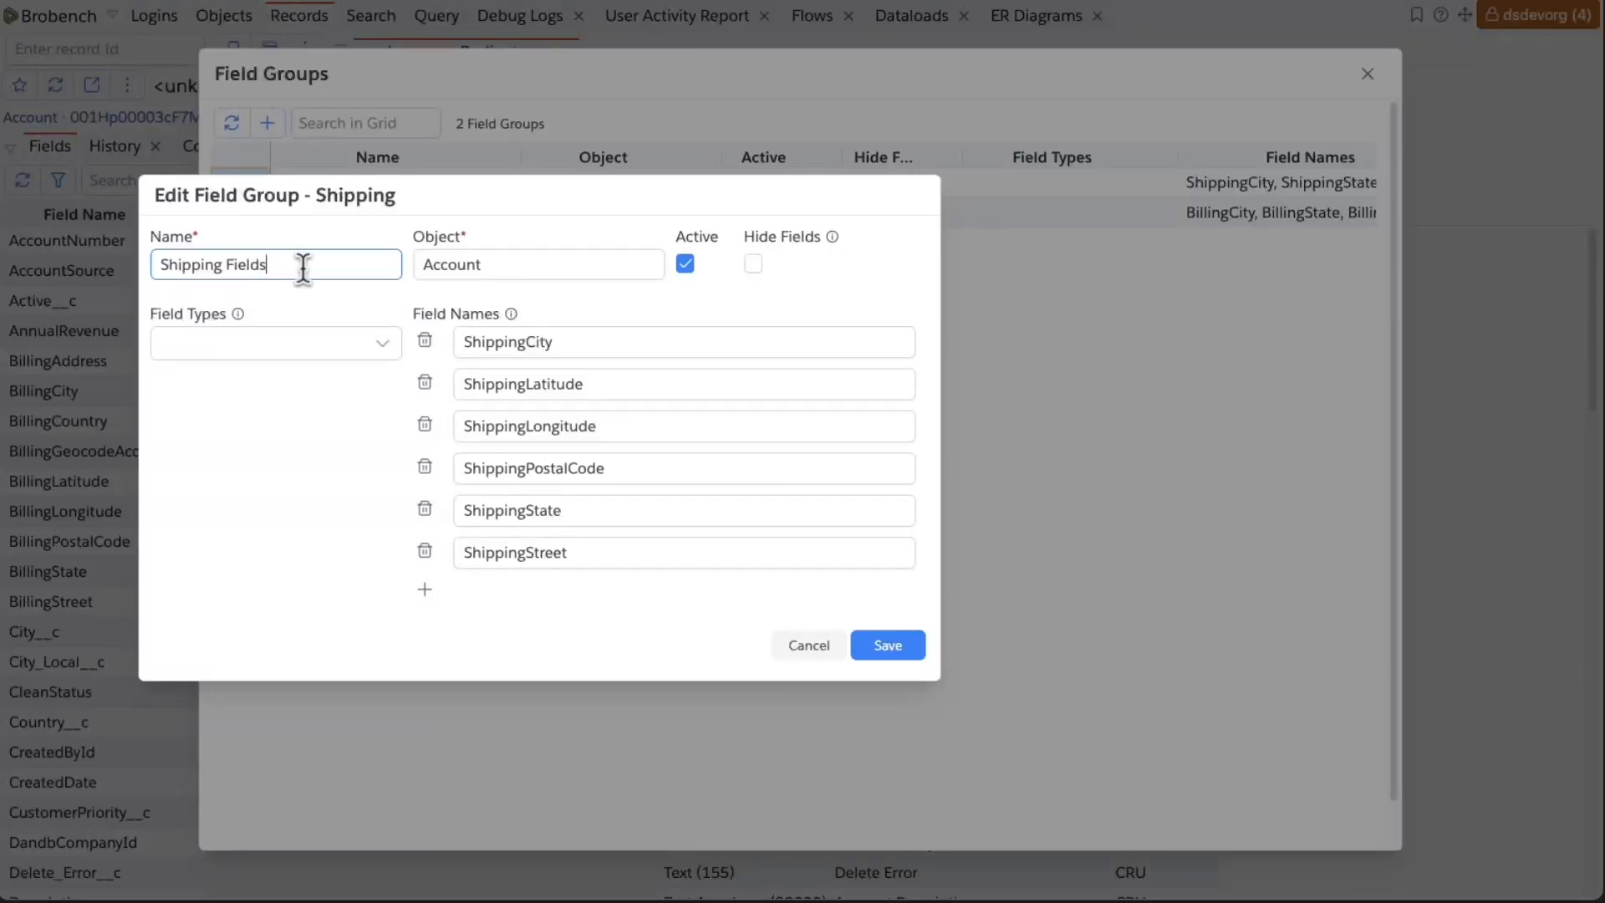
double_click(450, 263)
click(426, 425)
click(425, 383)
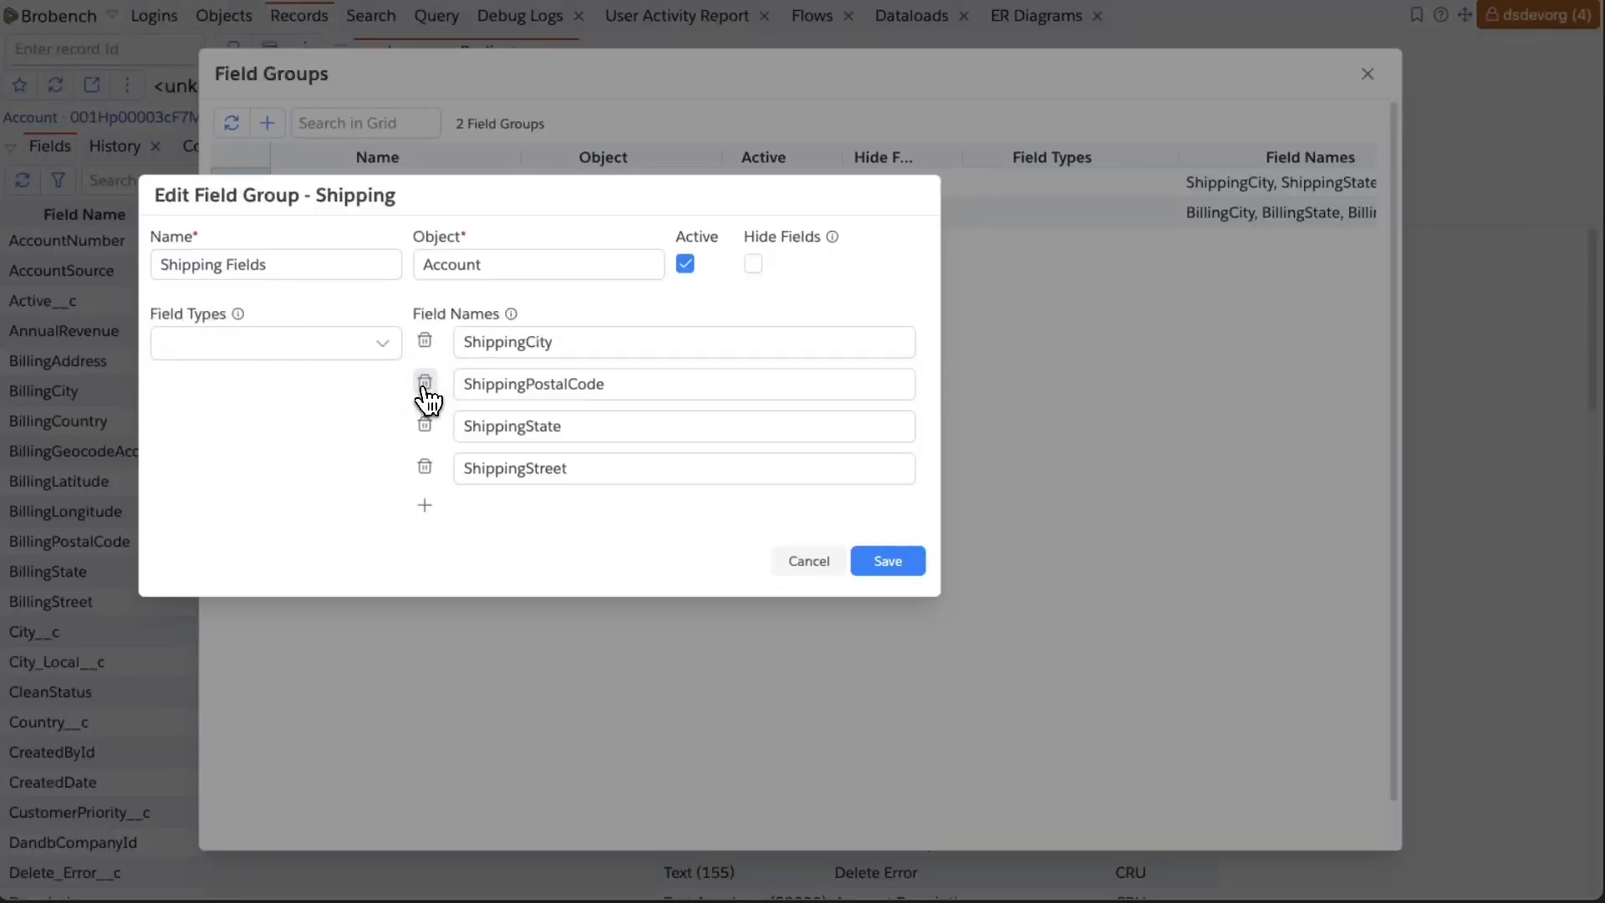
click(888, 561)
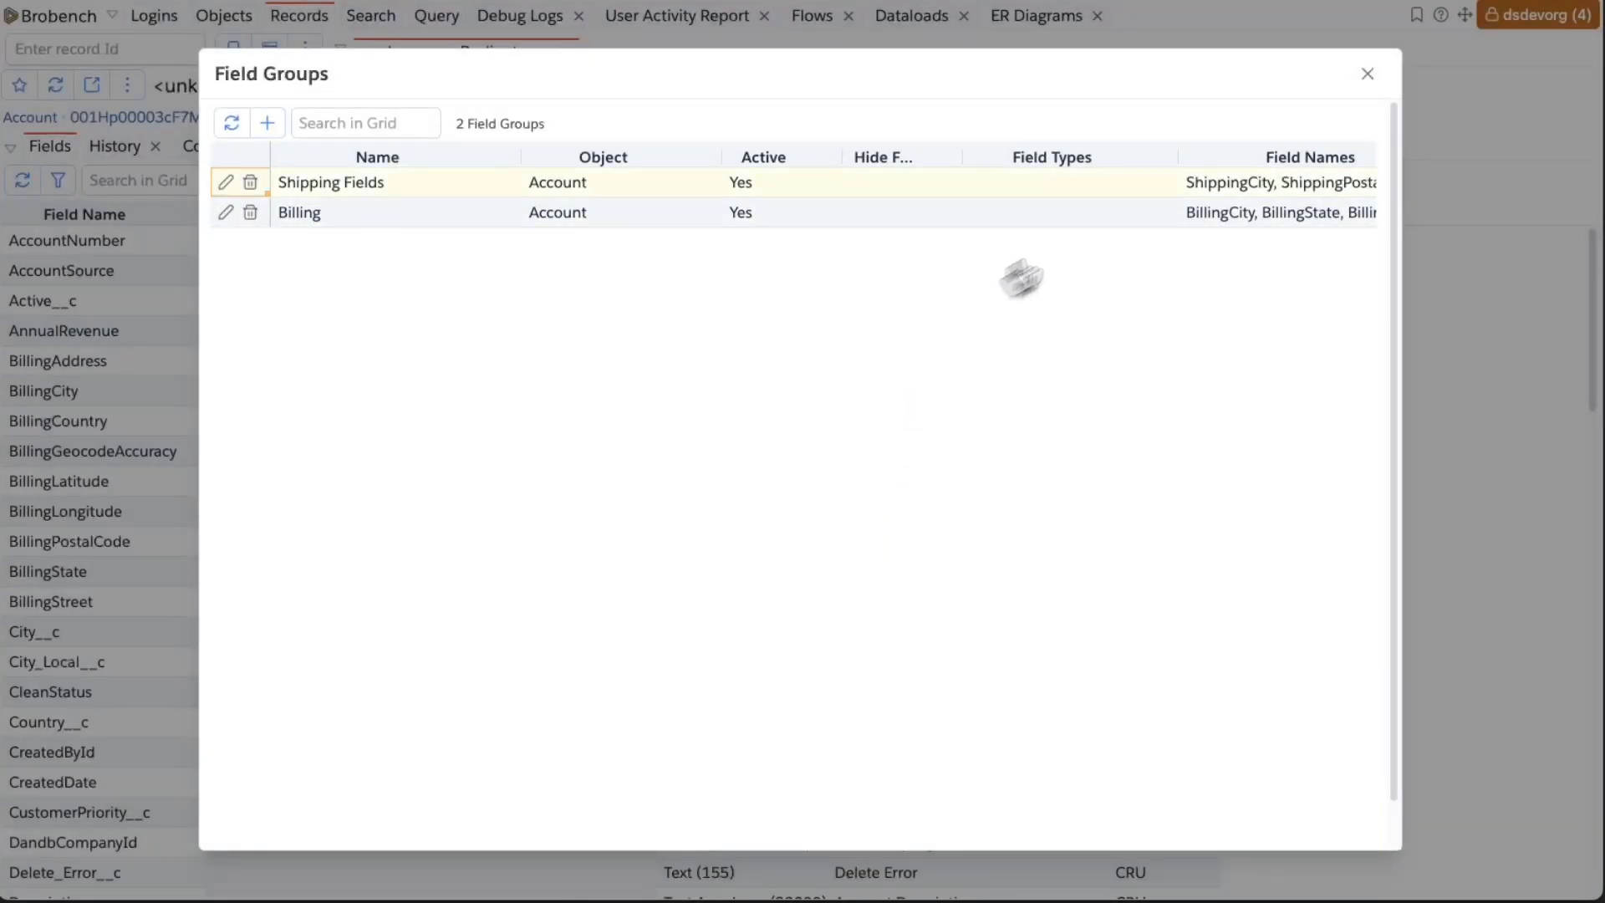
click(1372, 77)
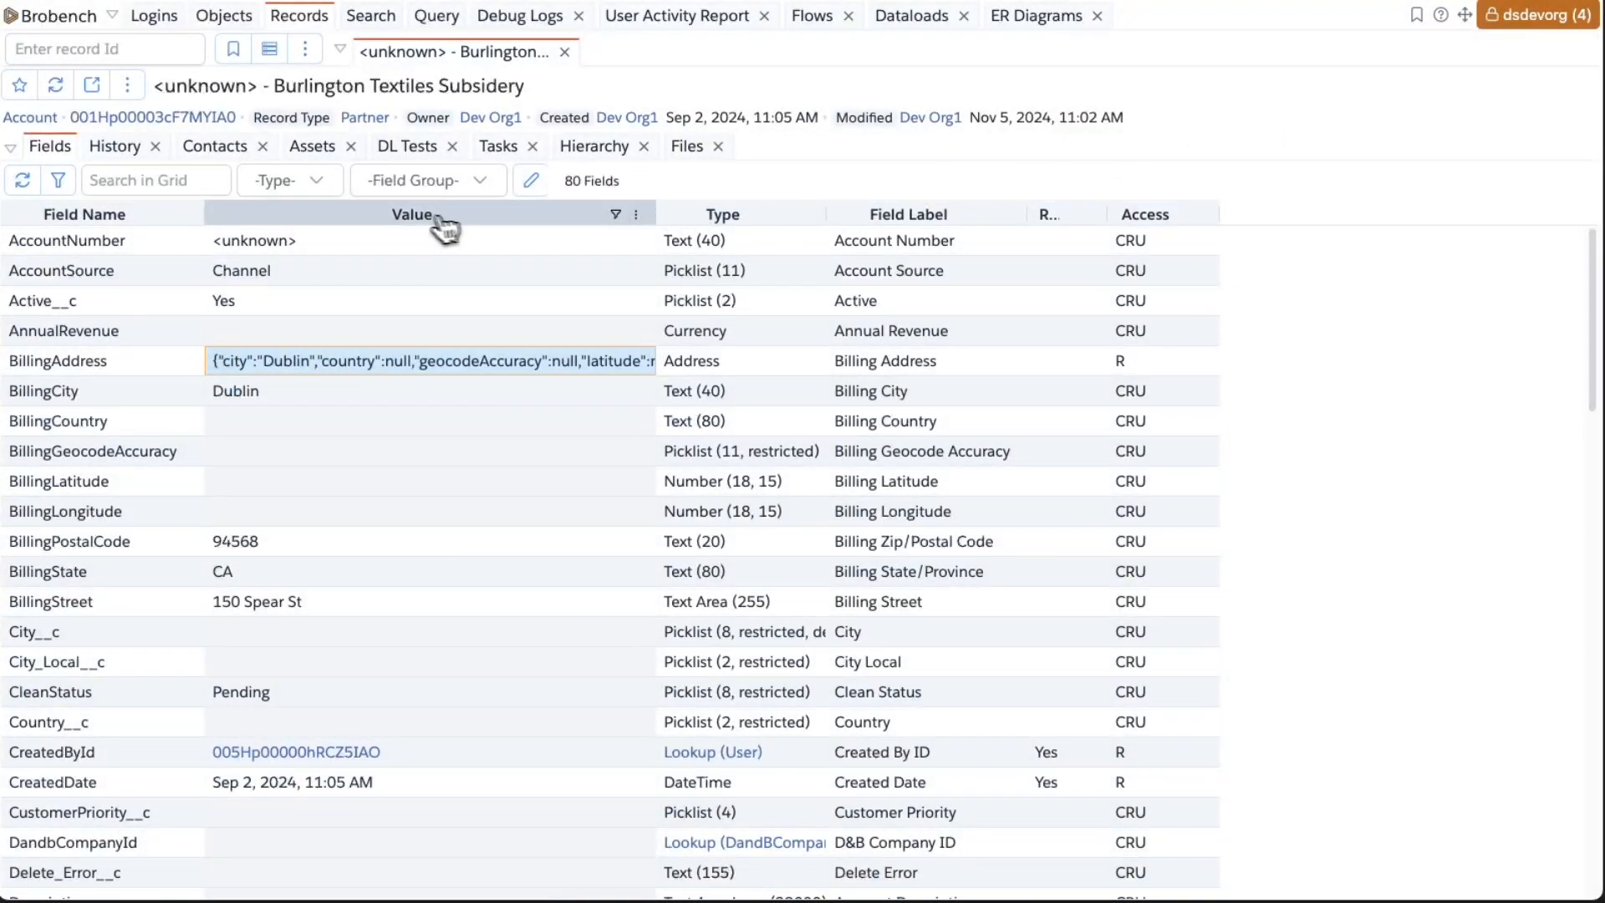
Step: Filter the field grid by the Shipping Fields group and examine its fields
click(404, 180)
click(423, 285)
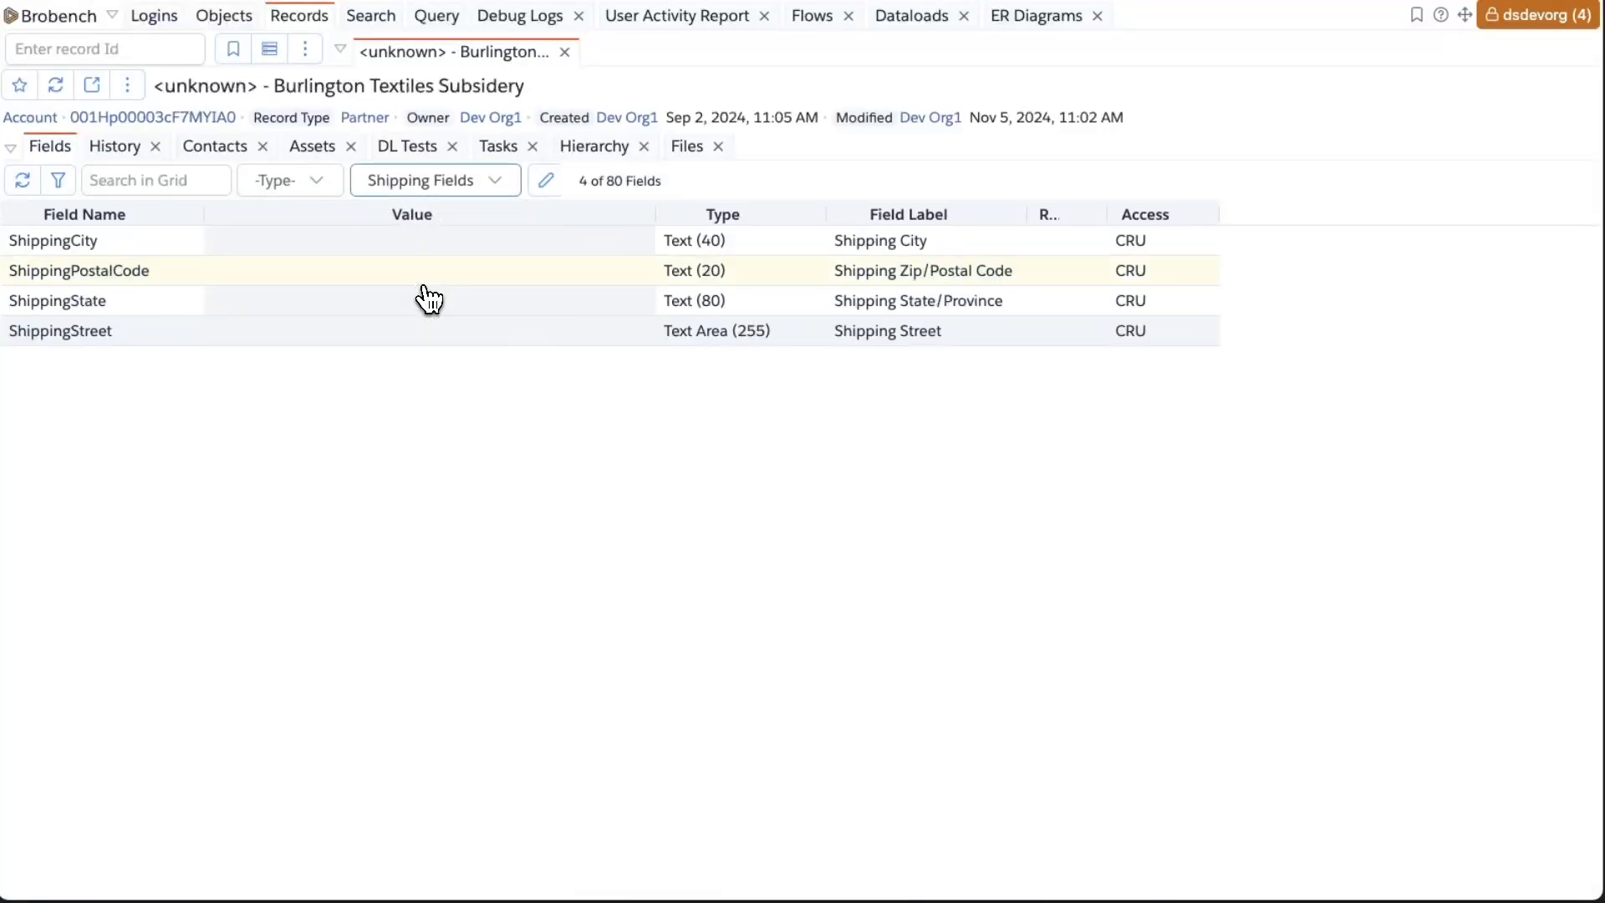
drag(151, 272, 304, 329)
click(304, 330)
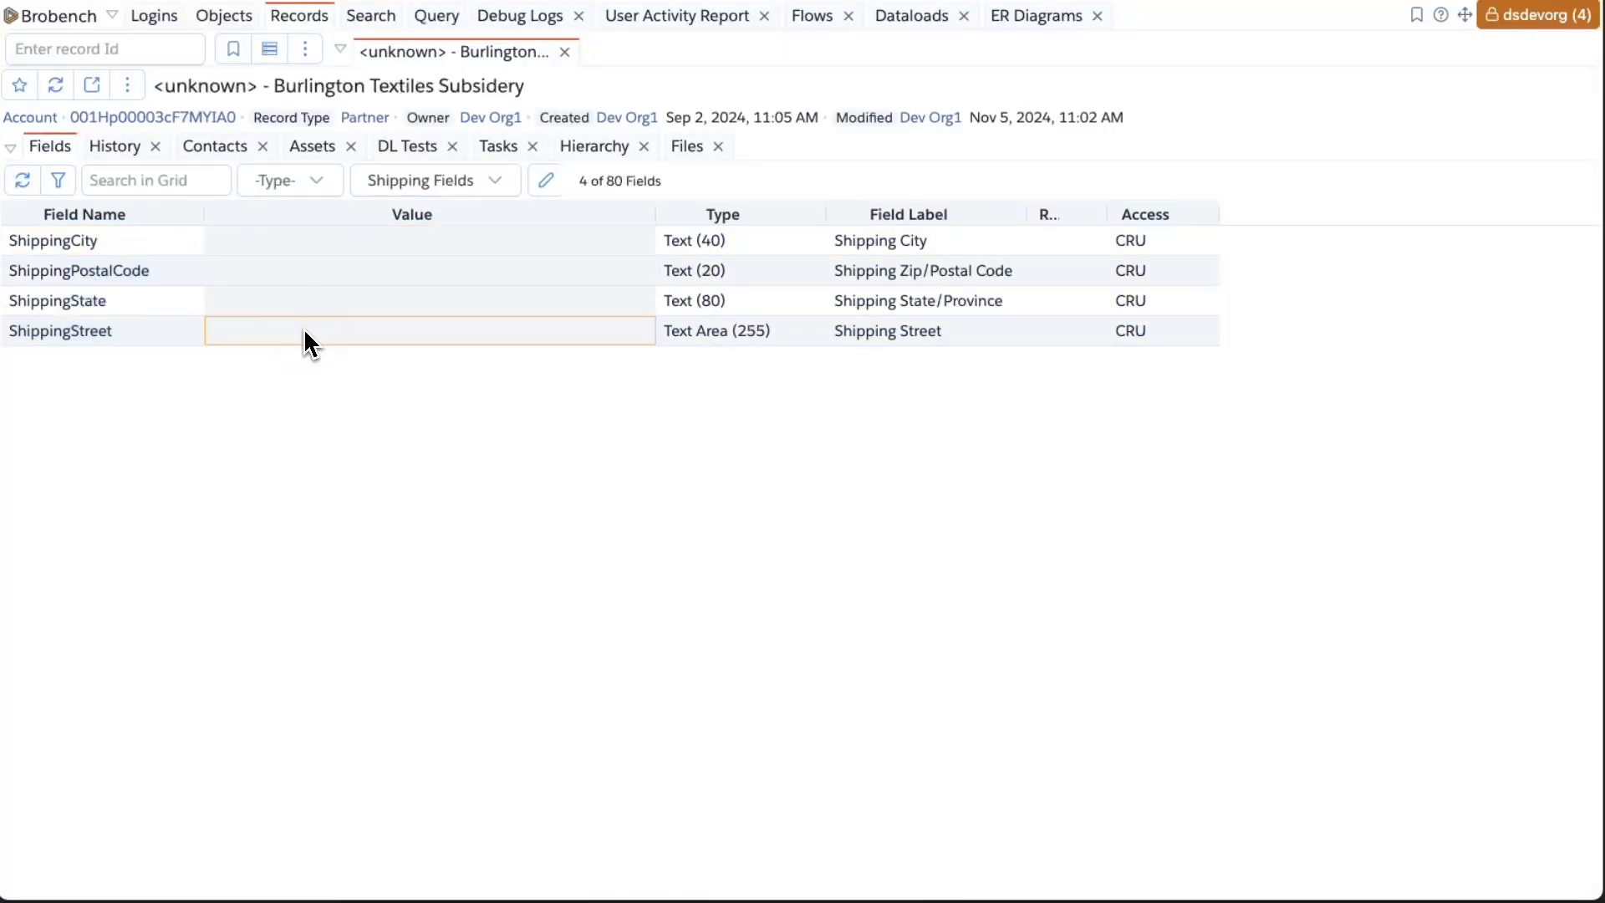
Step: Delete the Shipping Fields group in the field group manager and return to the record's field grid
click(400, 182)
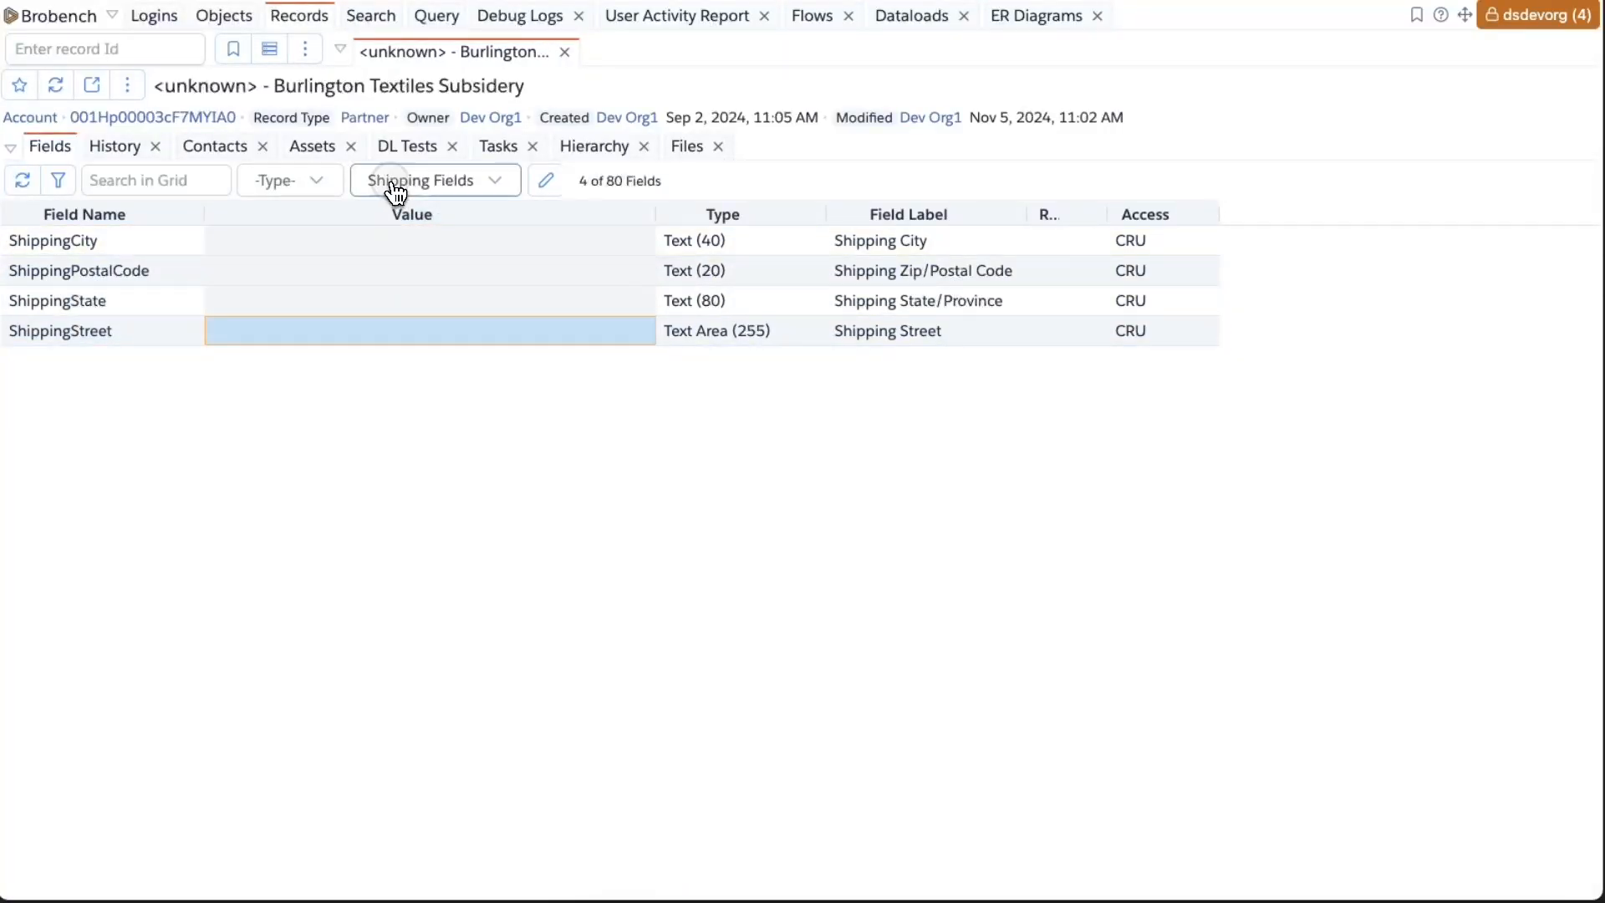
click(438, 316)
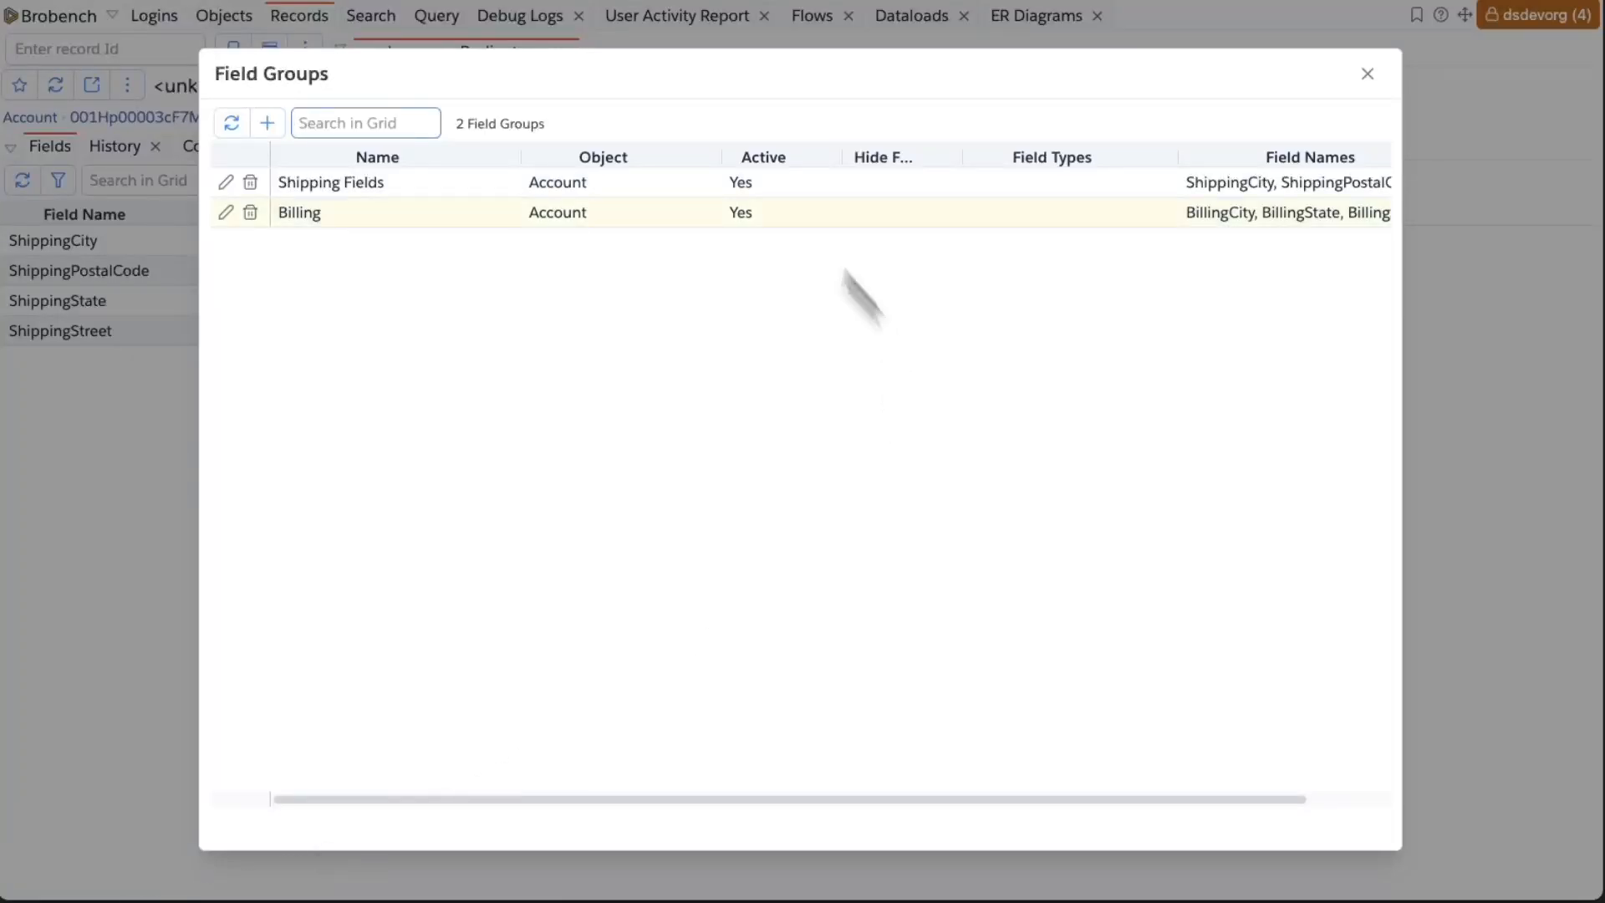
click(253, 184)
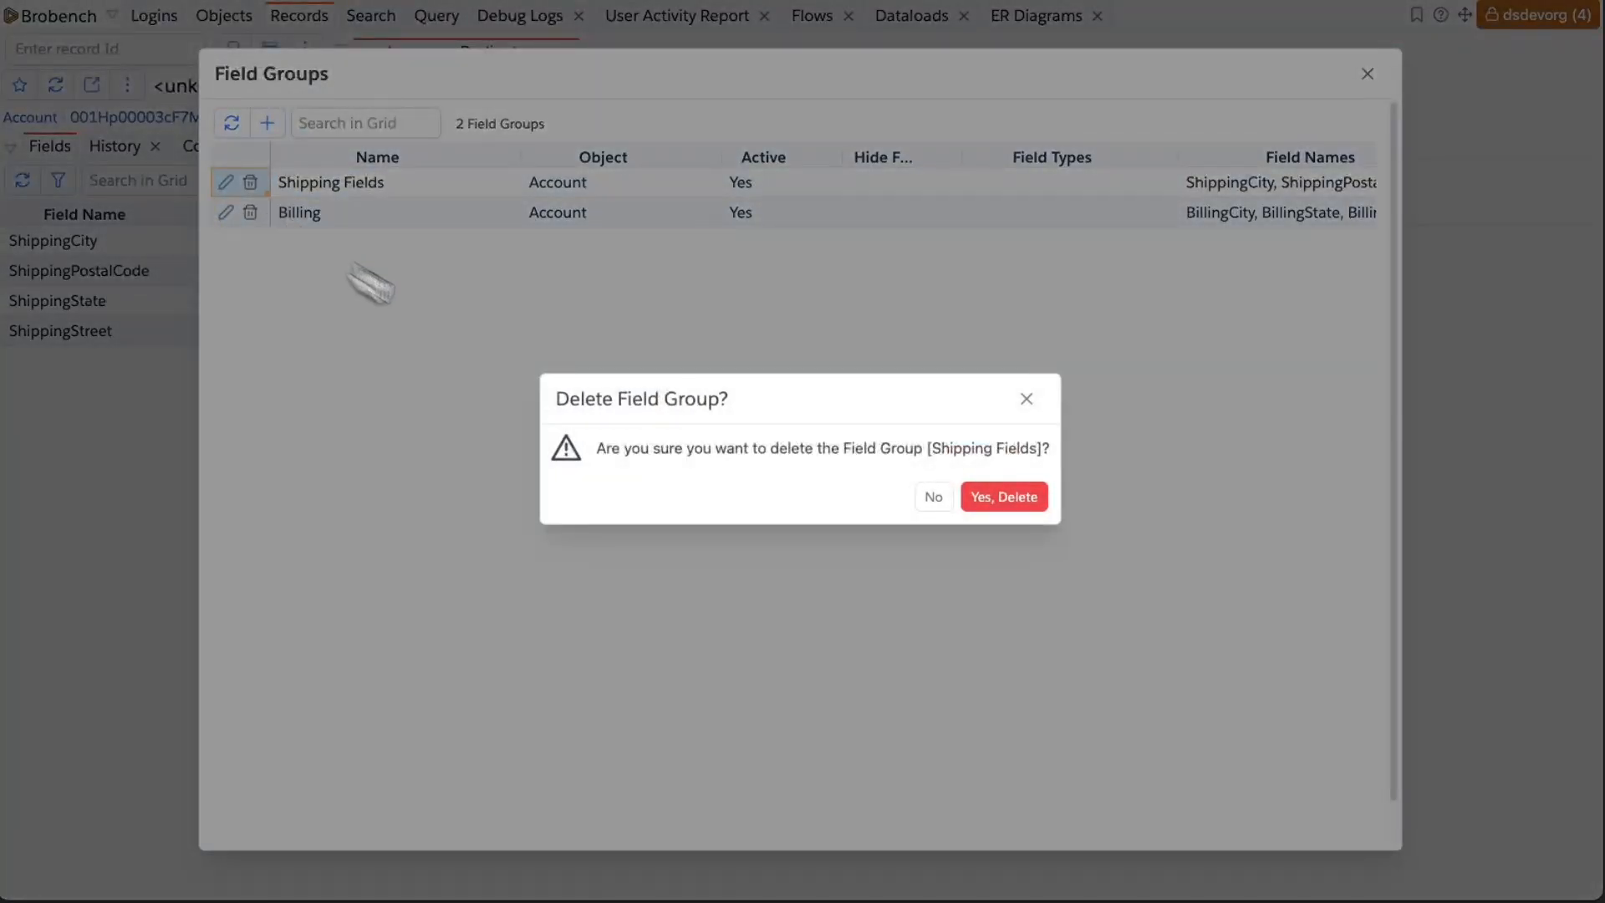
click(1004, 496)
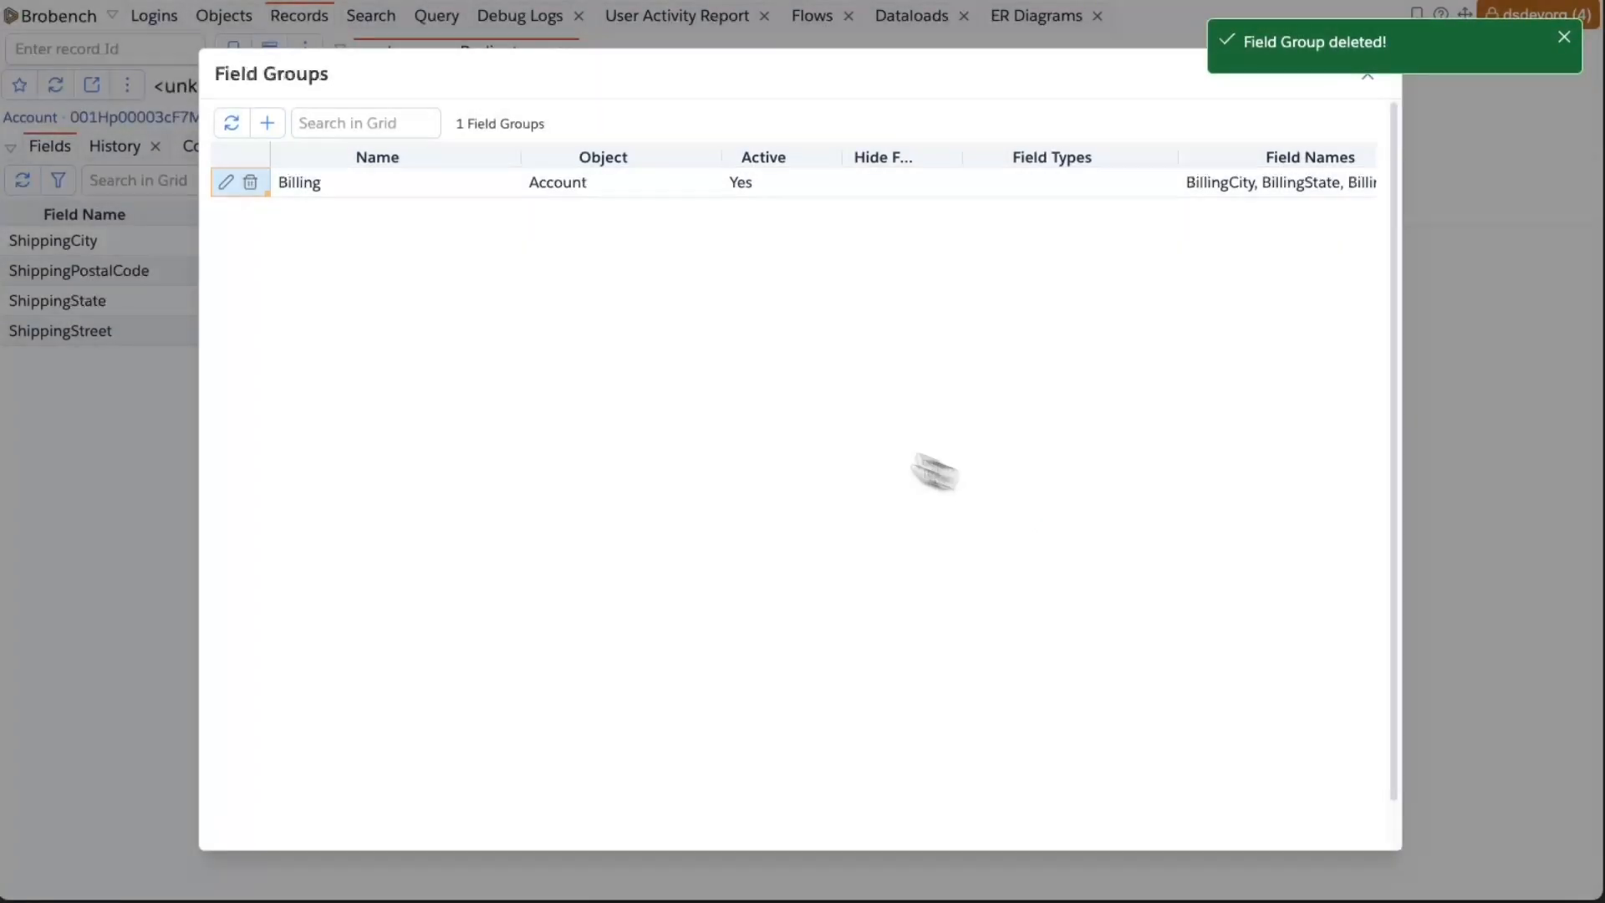
click(1562, 38)
click(1367, 74)
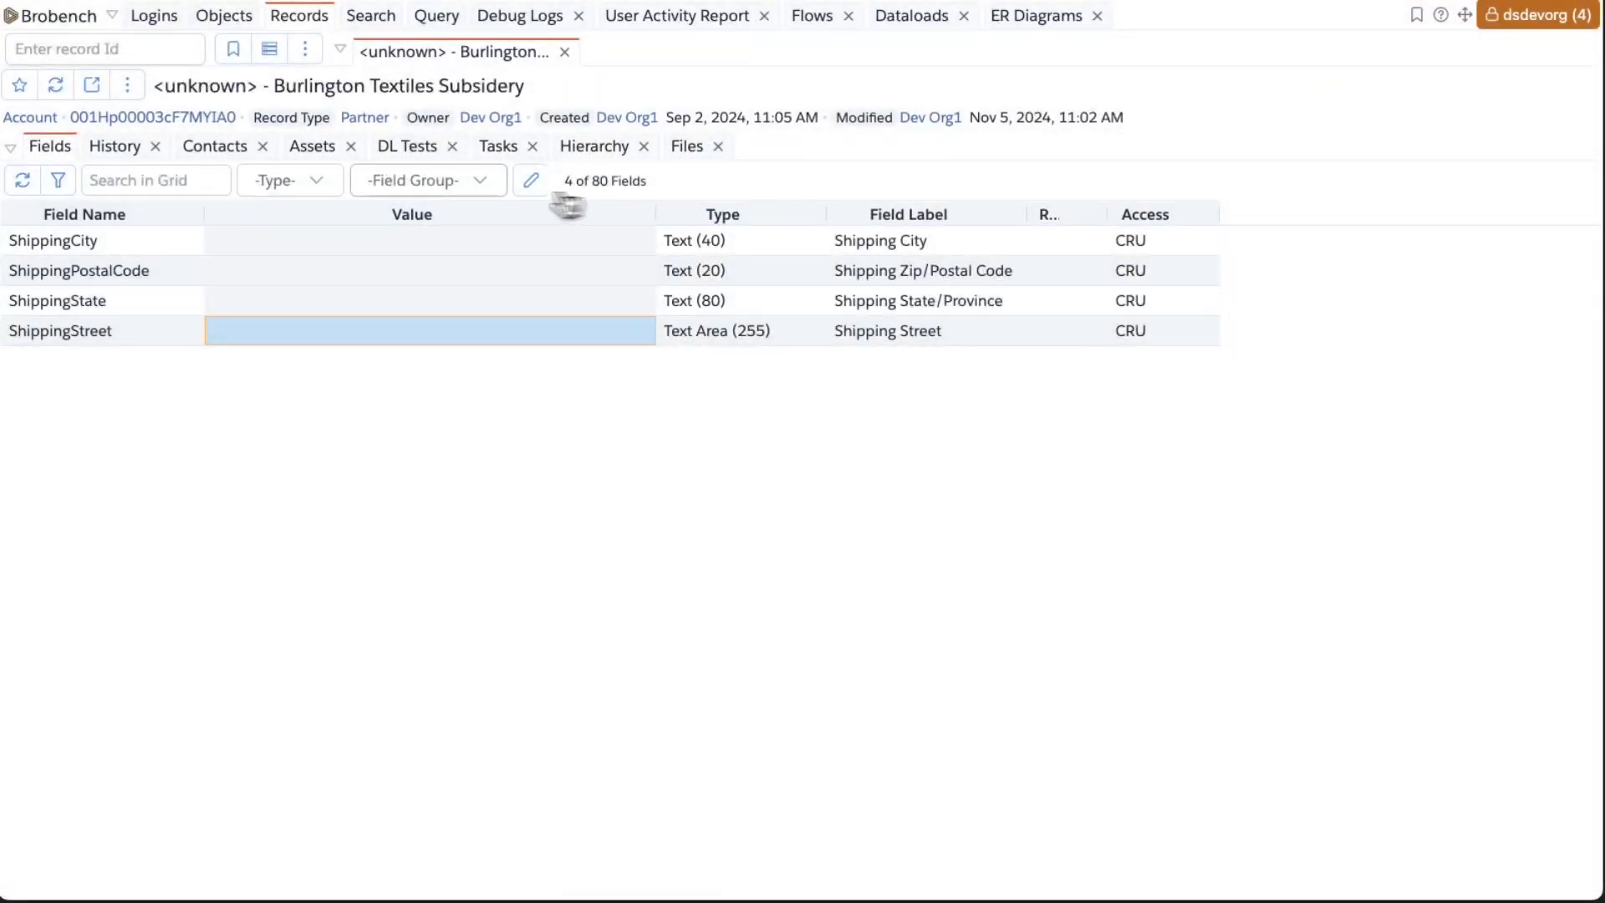
Step: Filter the field grid by the Billing field group, and clear the filter to show all fields
click(441, 182)
click(434, 248)
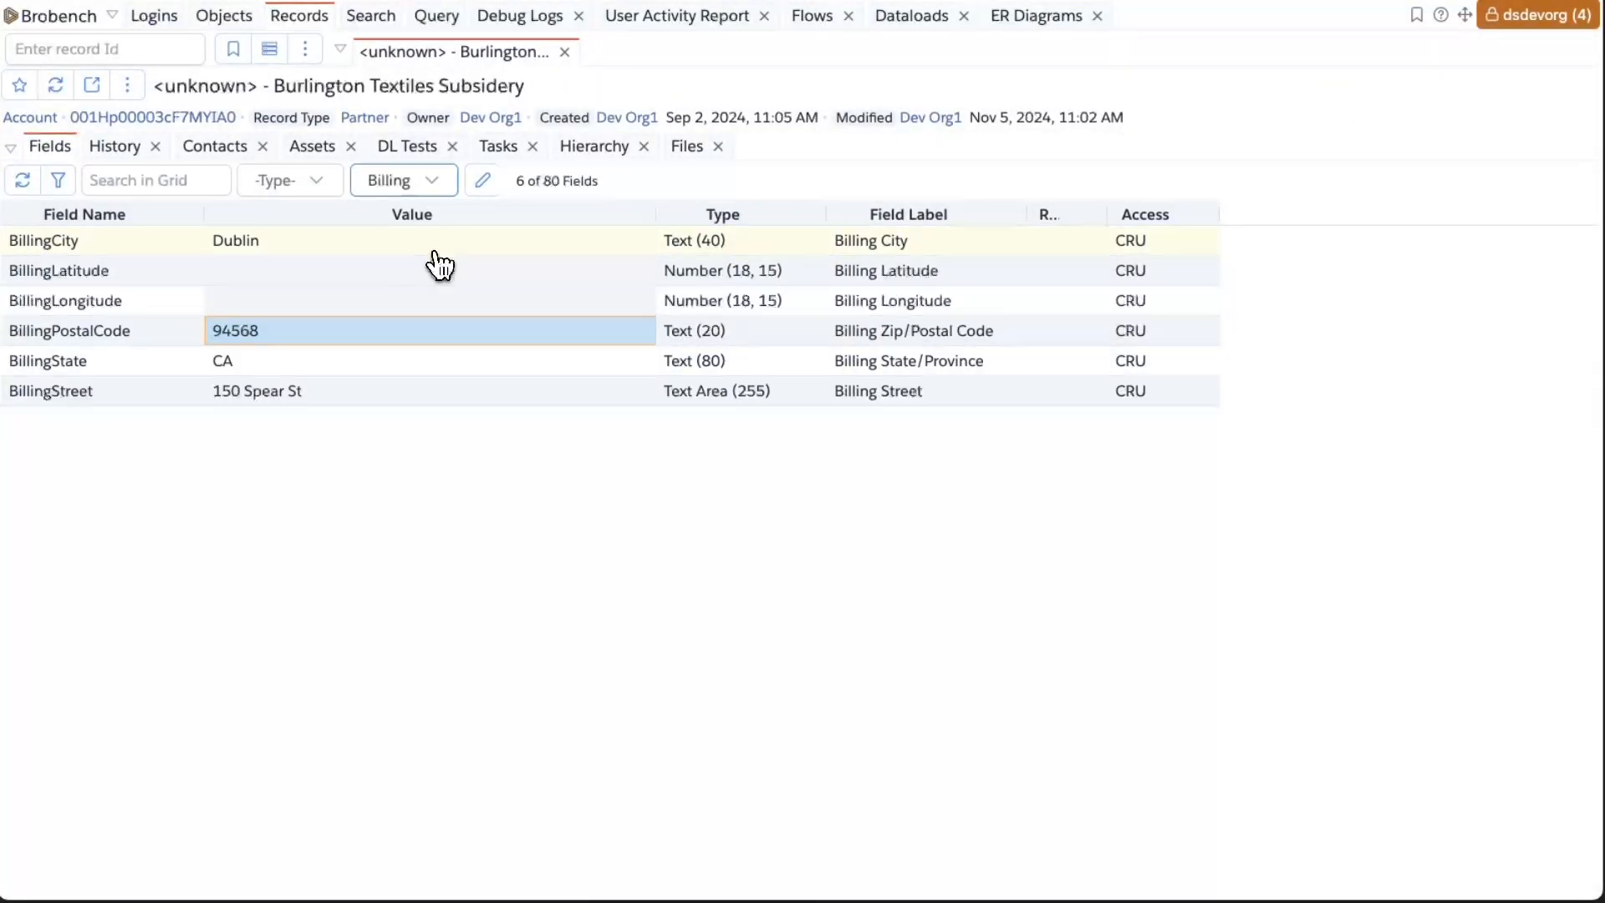
click(404, 192)
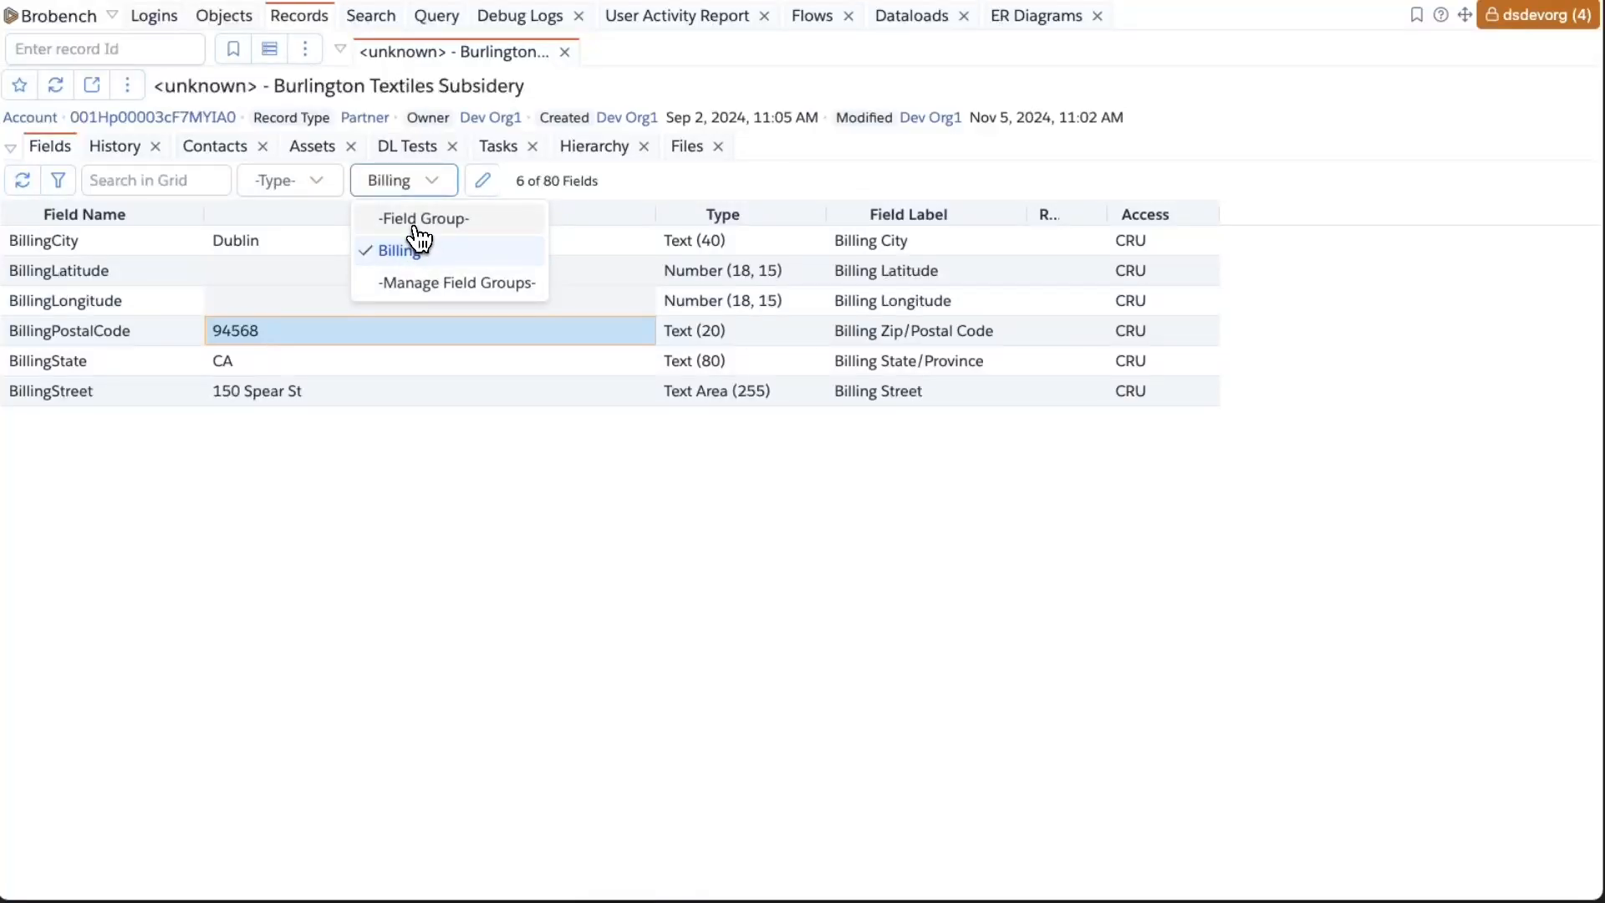
click(415, 220)
Step: Edit the Billing field group for the Account object and remove every field name except BillingCity
click(412, 192)
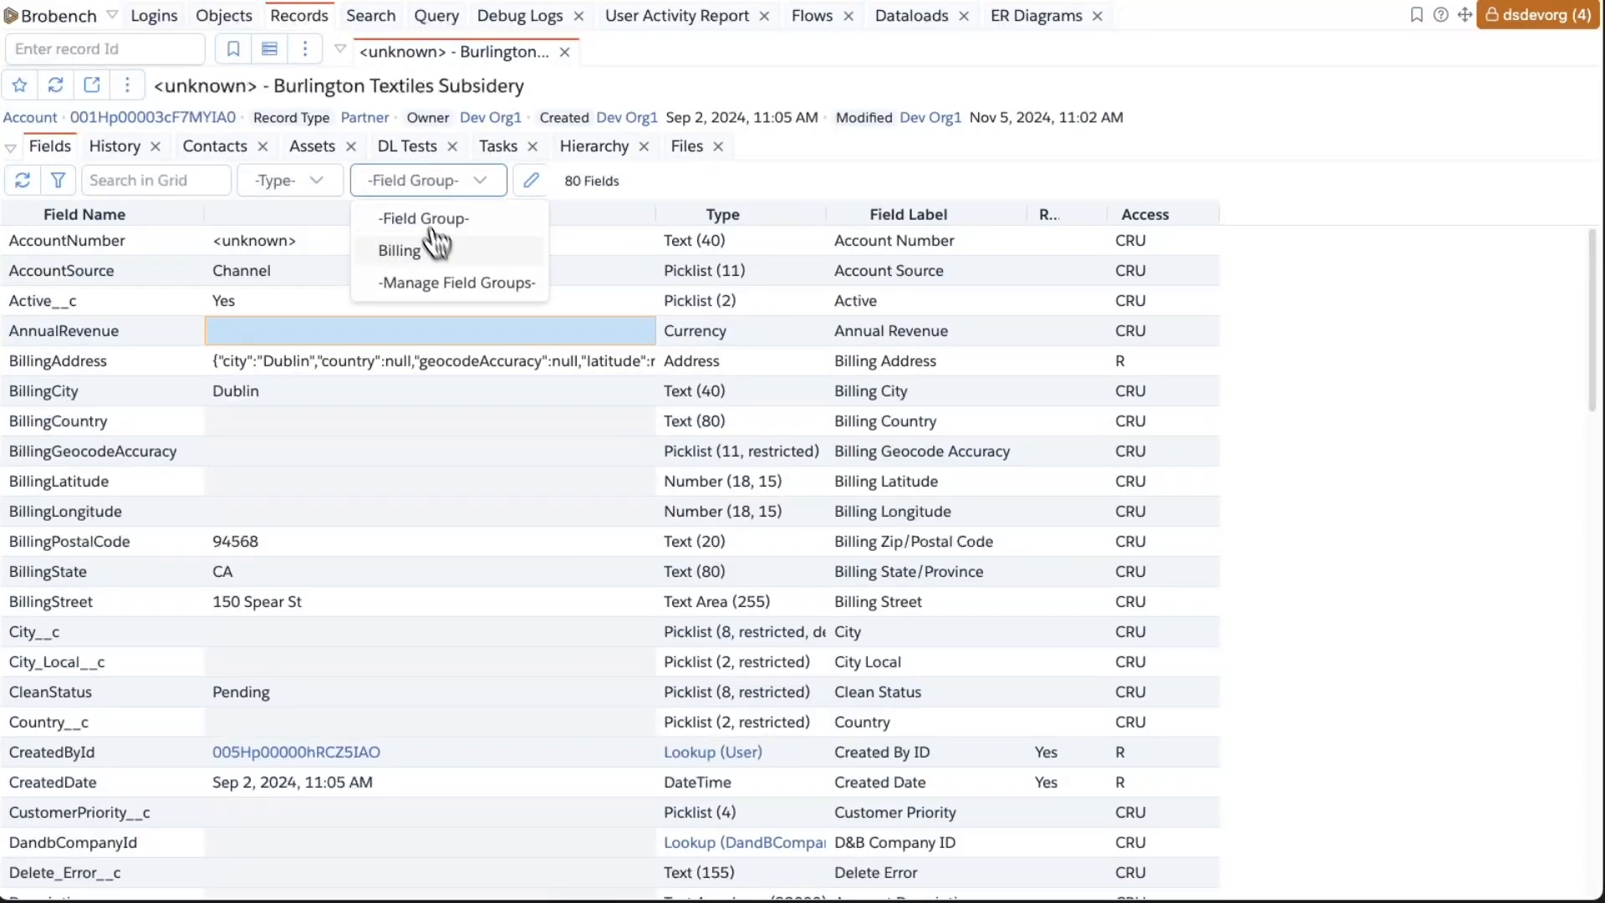
click(443, 278)
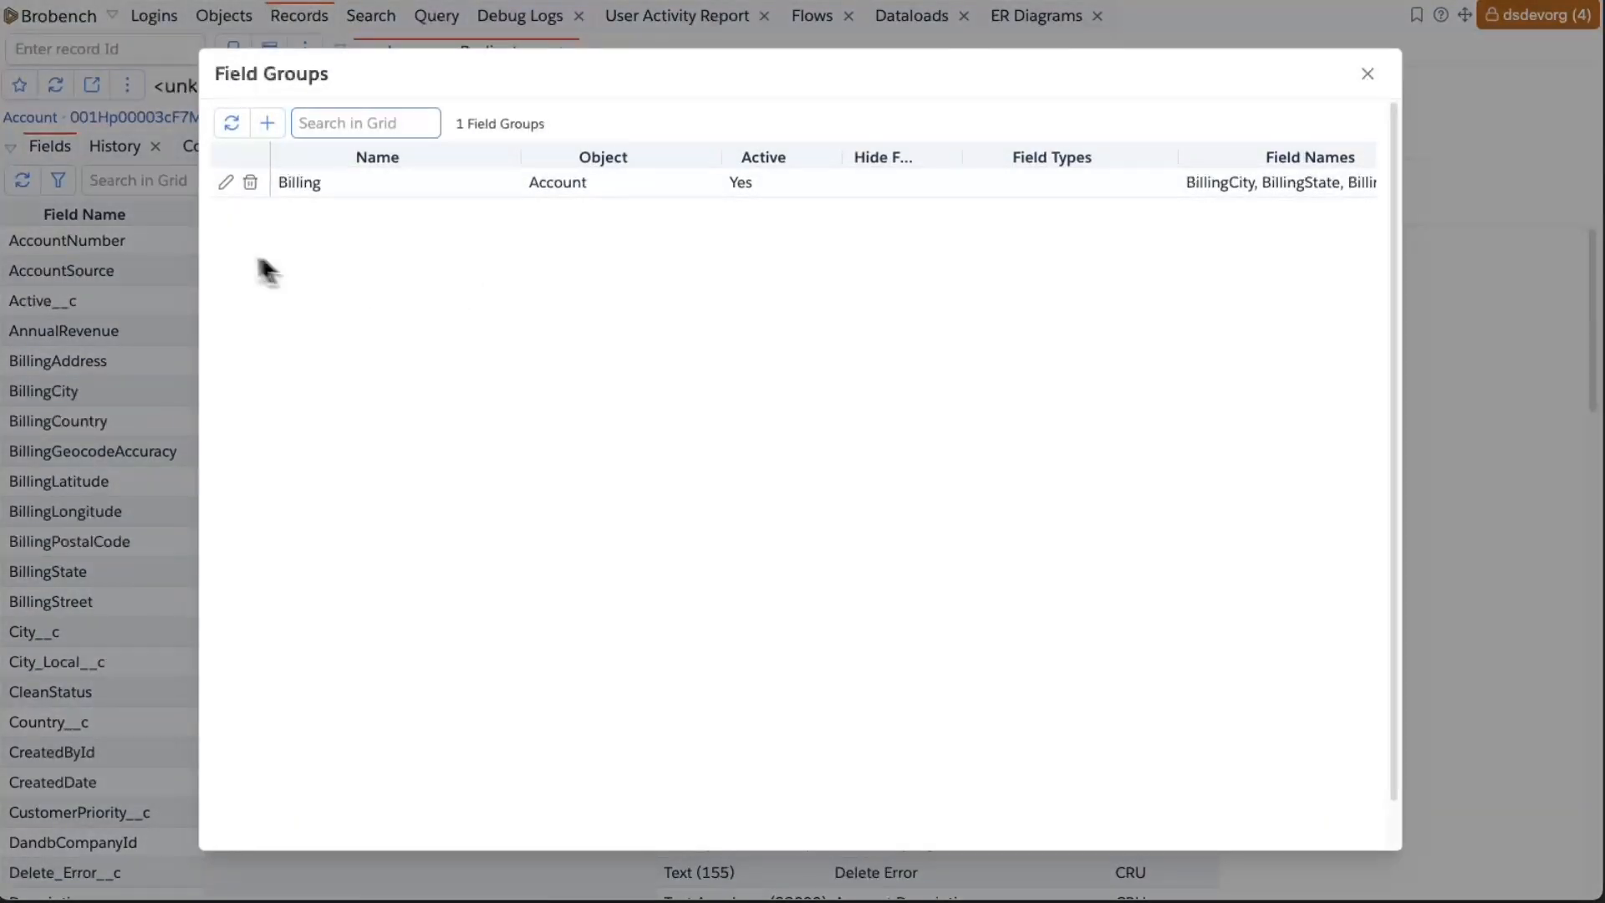
click(226, 183)
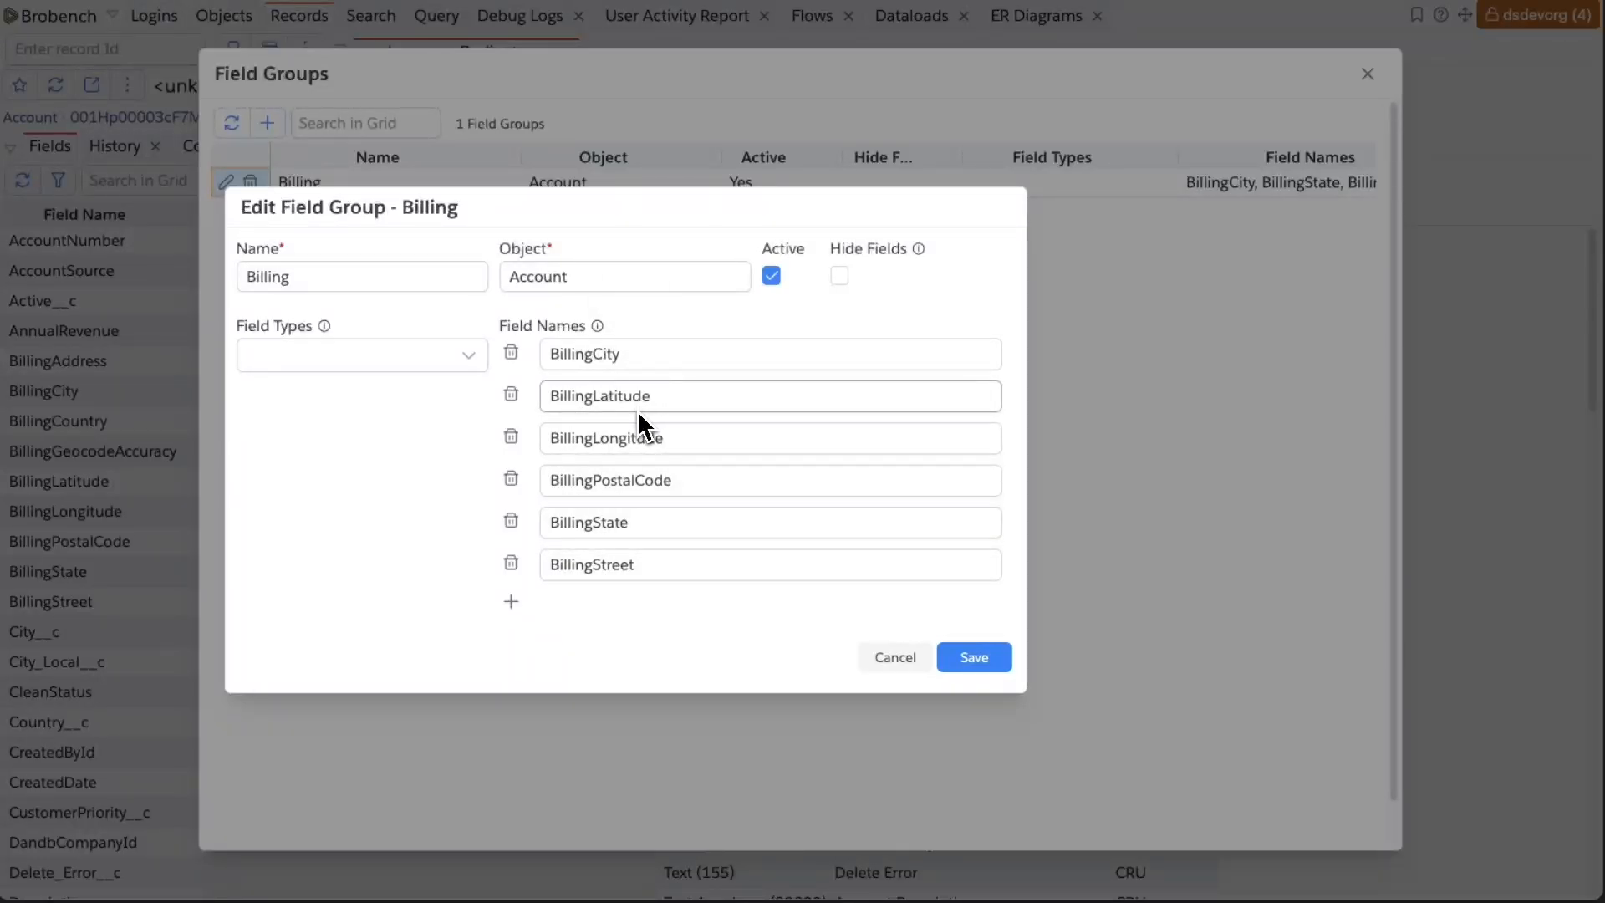
click(512, 396)
click(511, 397)
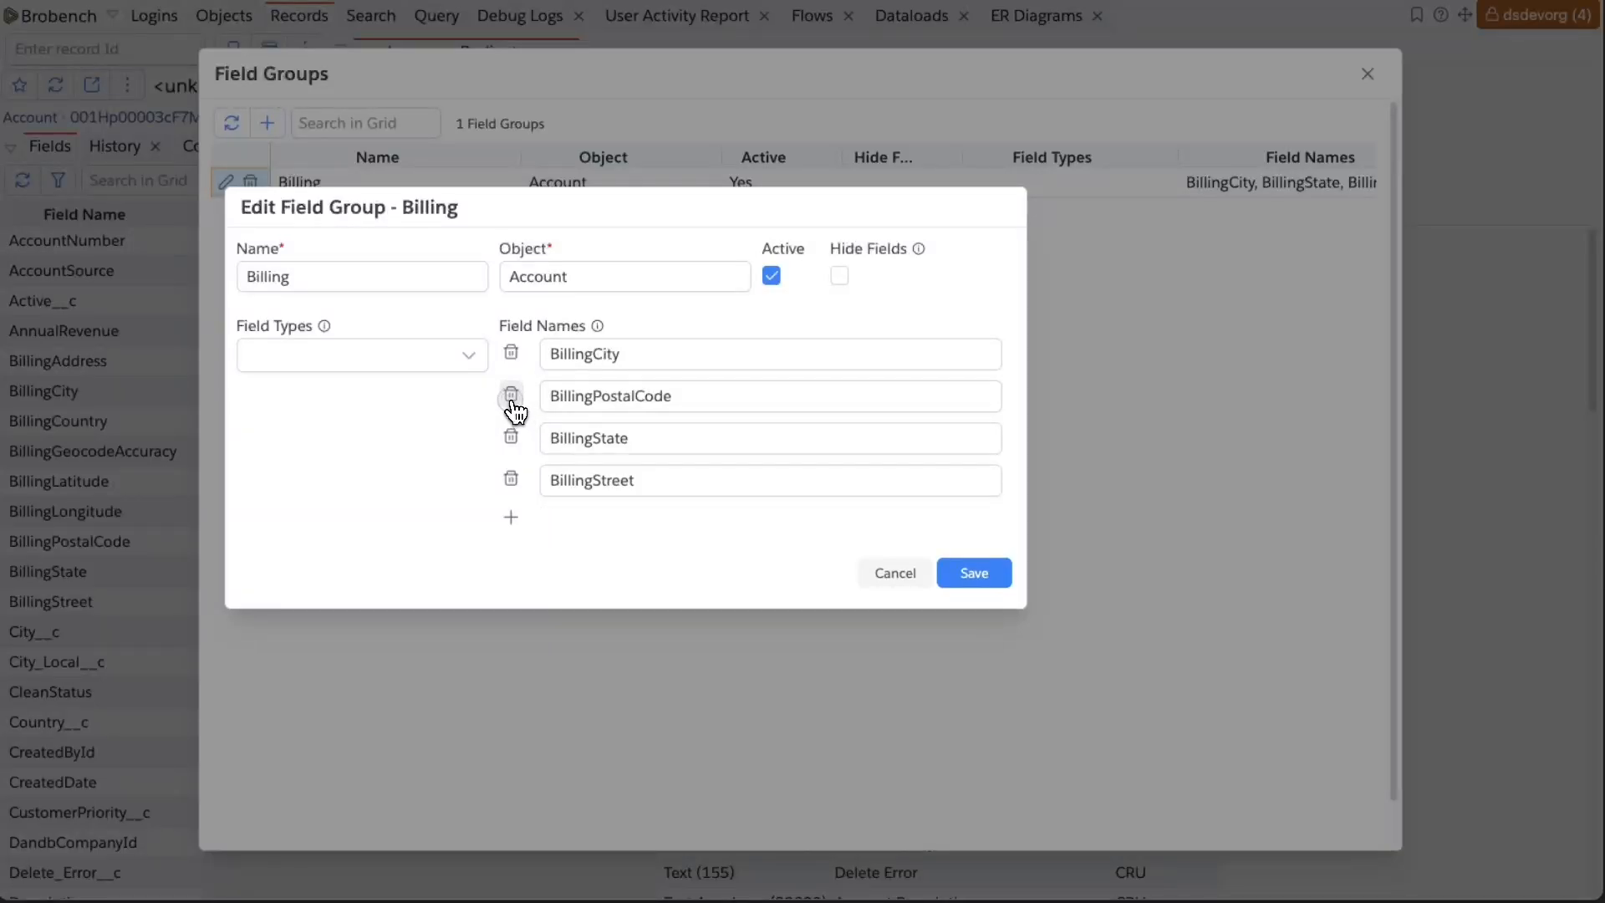
click(512, 397)
click(512, 396)
click(512, 396)
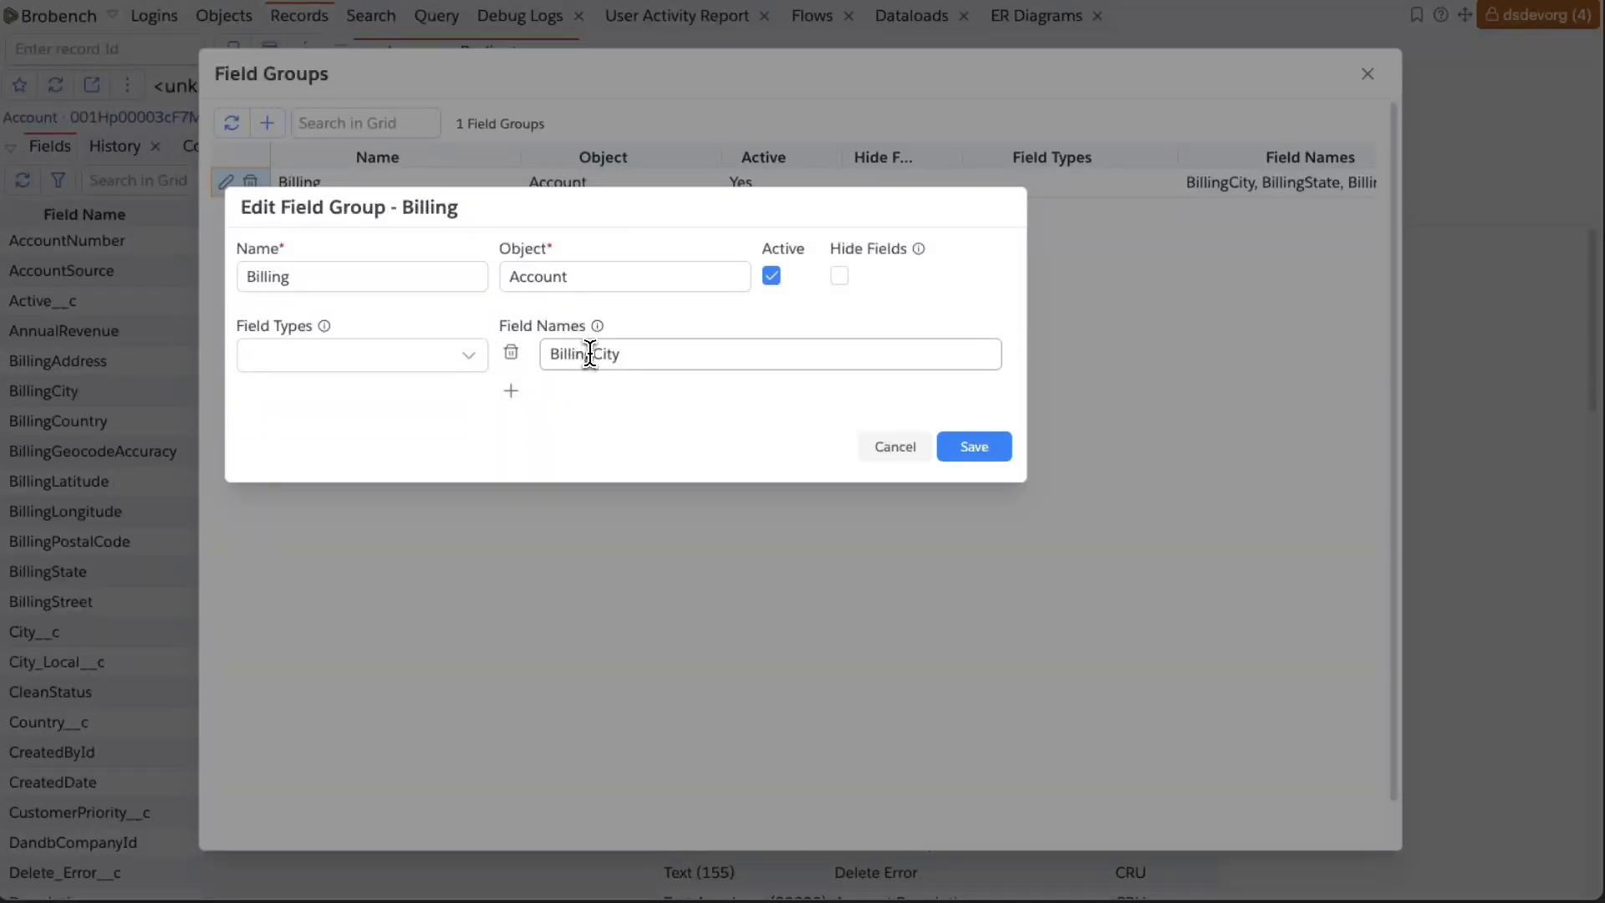
Step: Change the Billing group's remaining field name to the wildcard Billing*, save the group and return to the field grid
drag(594, 353, 681, 351)
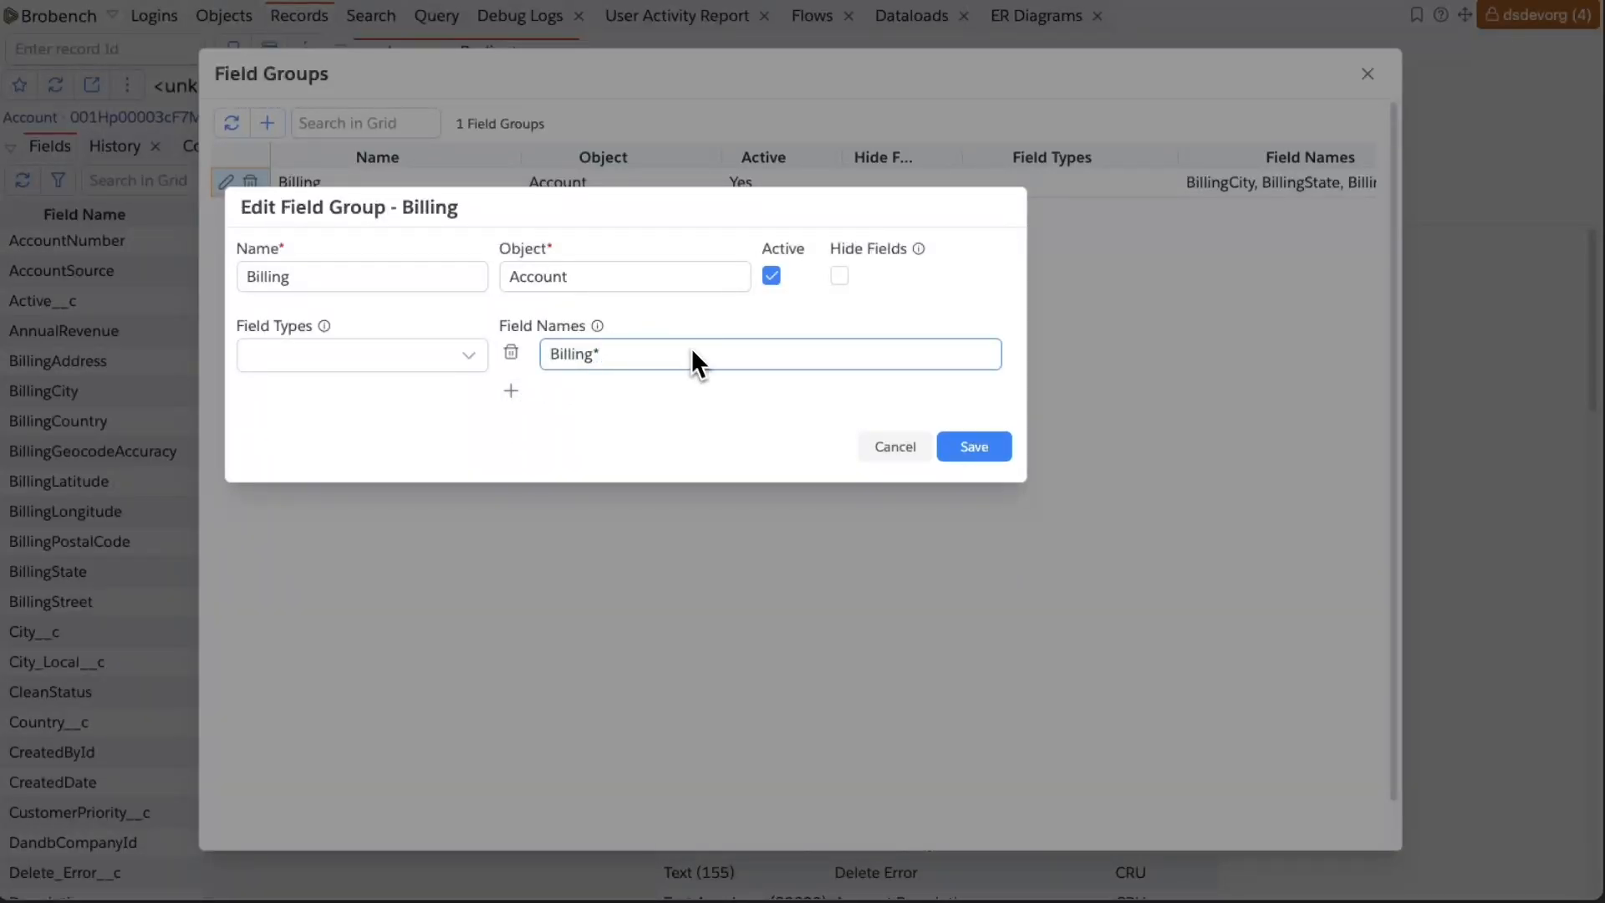
click(974, 446)
click(1368, 76)
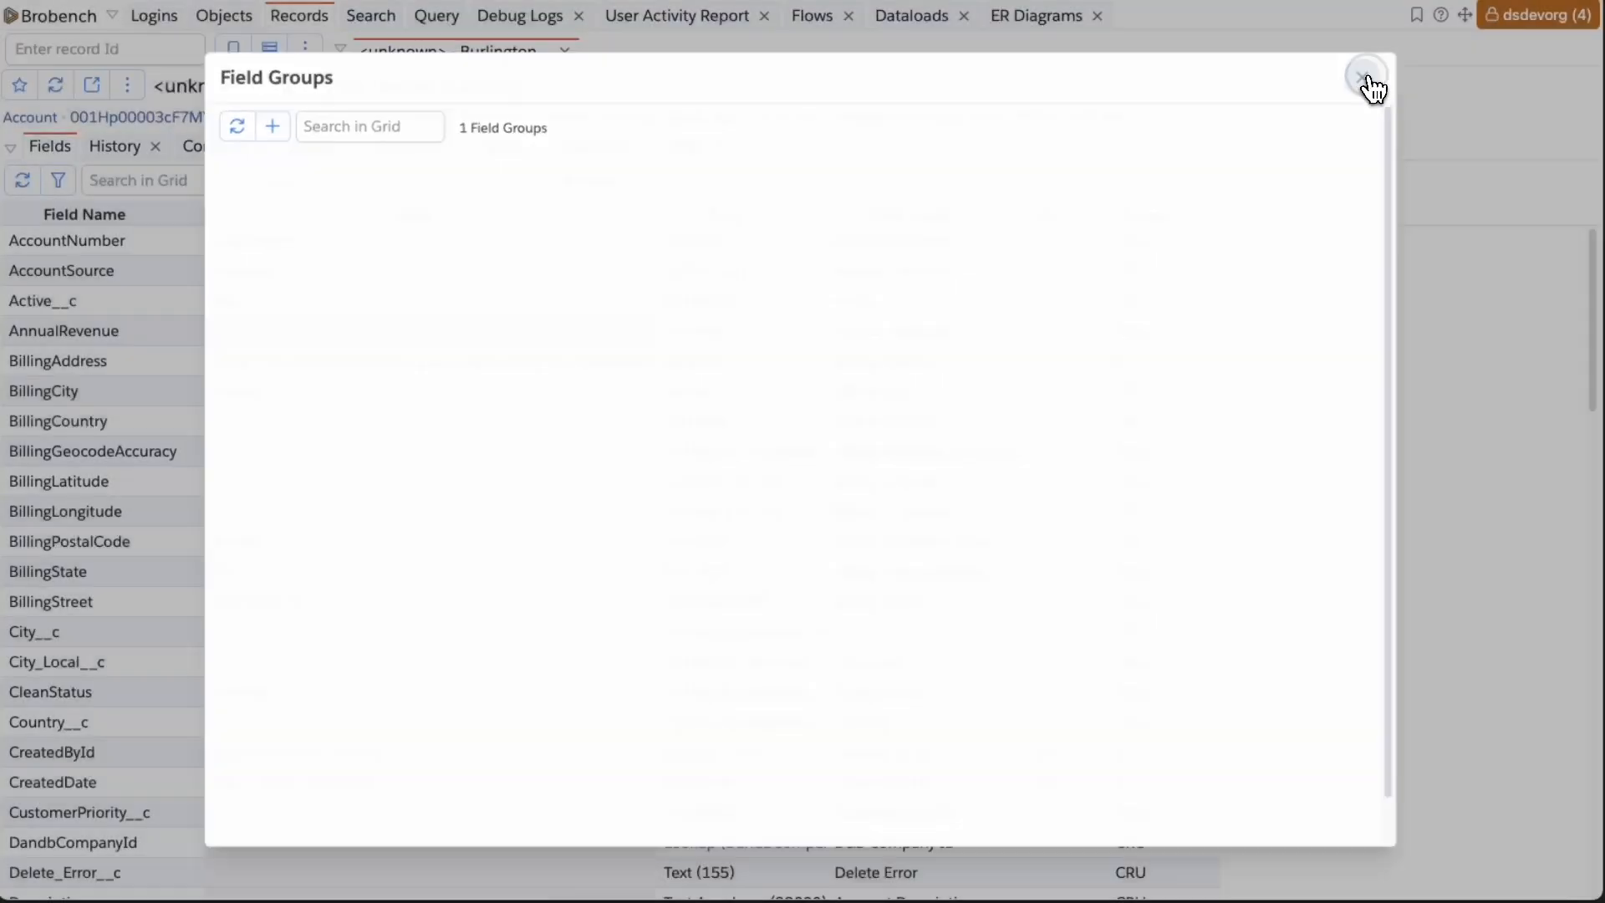
Step: Filter the field grid by the Billing group and examine the fields matched by its wildcard
click(404, 181)
click(424, 253)
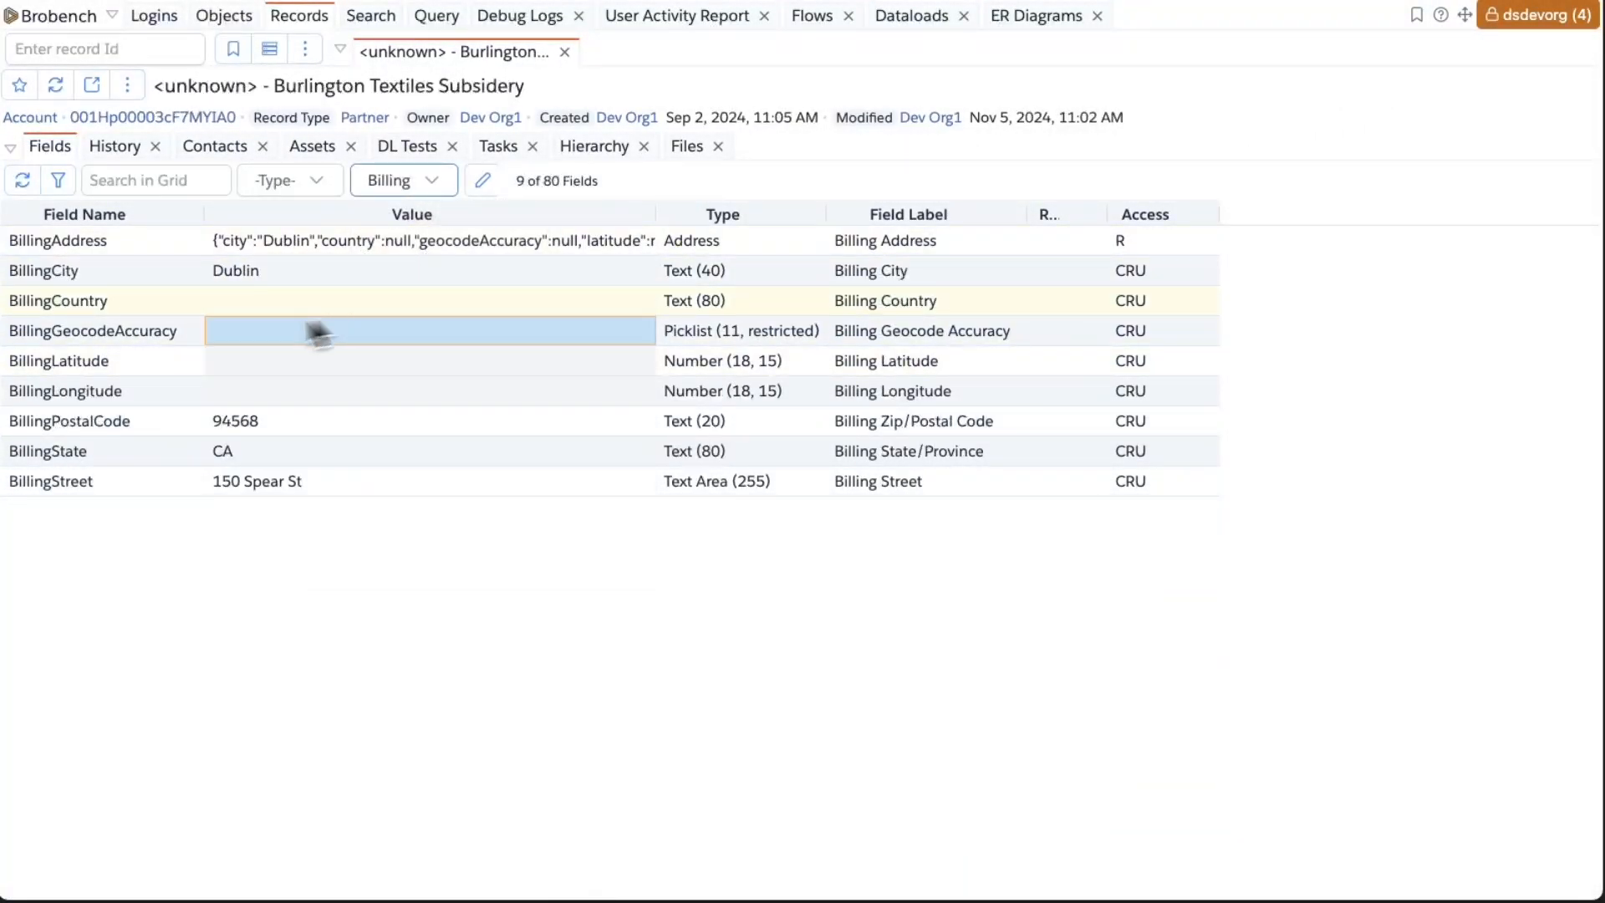
drag(134, 244, 147, 483)
click(142, 395)
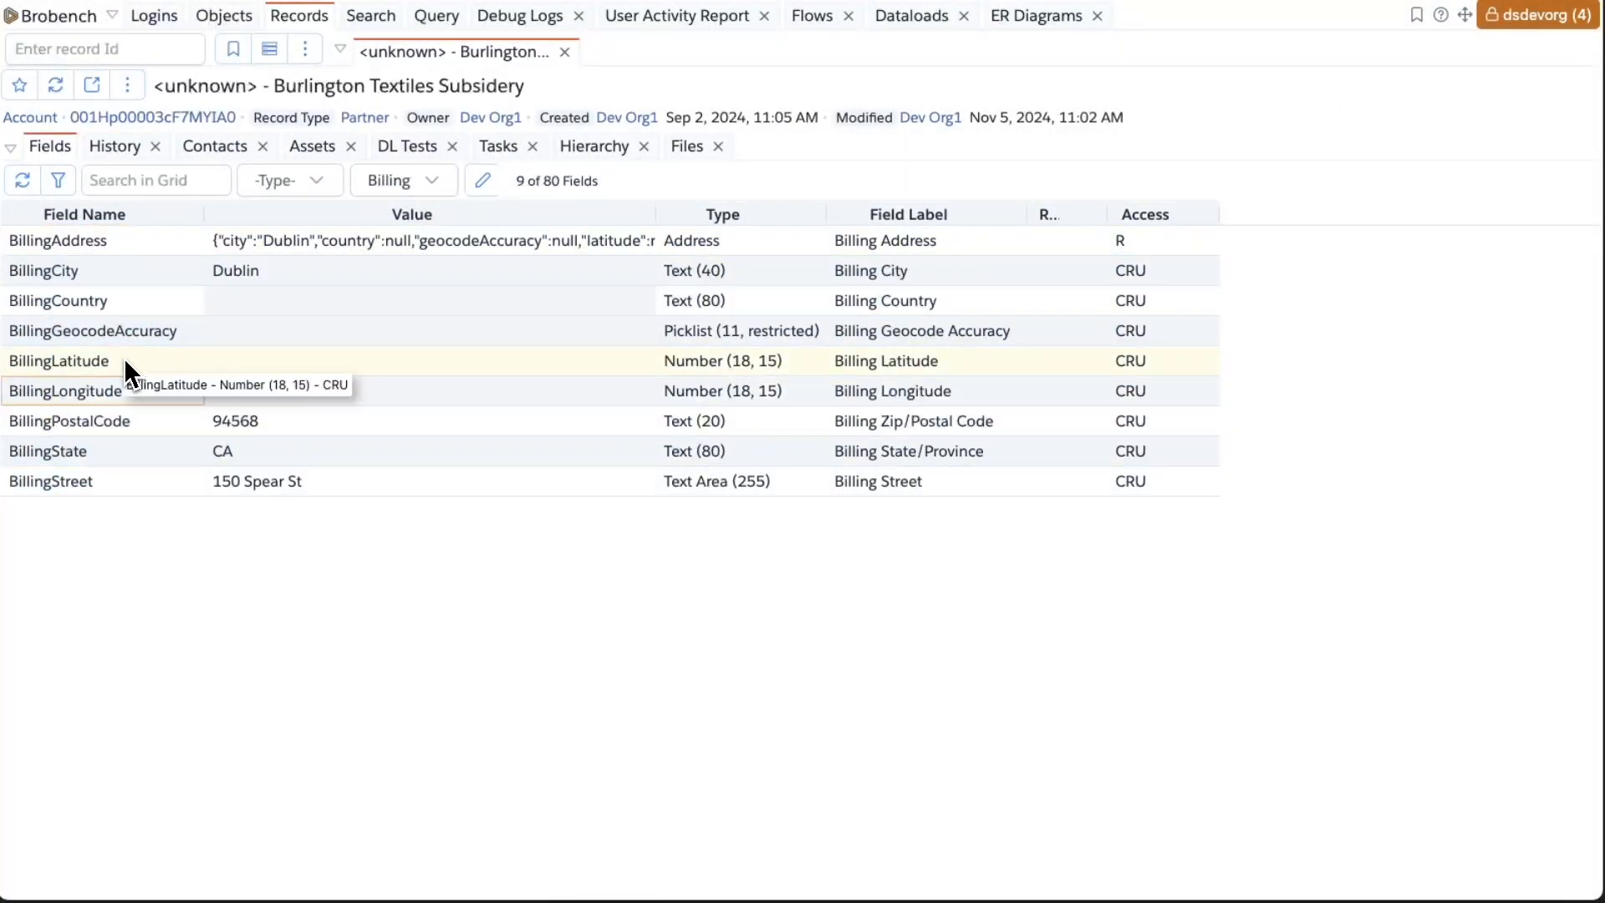
Step: Add the wildcard Shipping* to the Billing field group, save it, and filter the field grid by that group
click(404, 180)
click(435, 283)
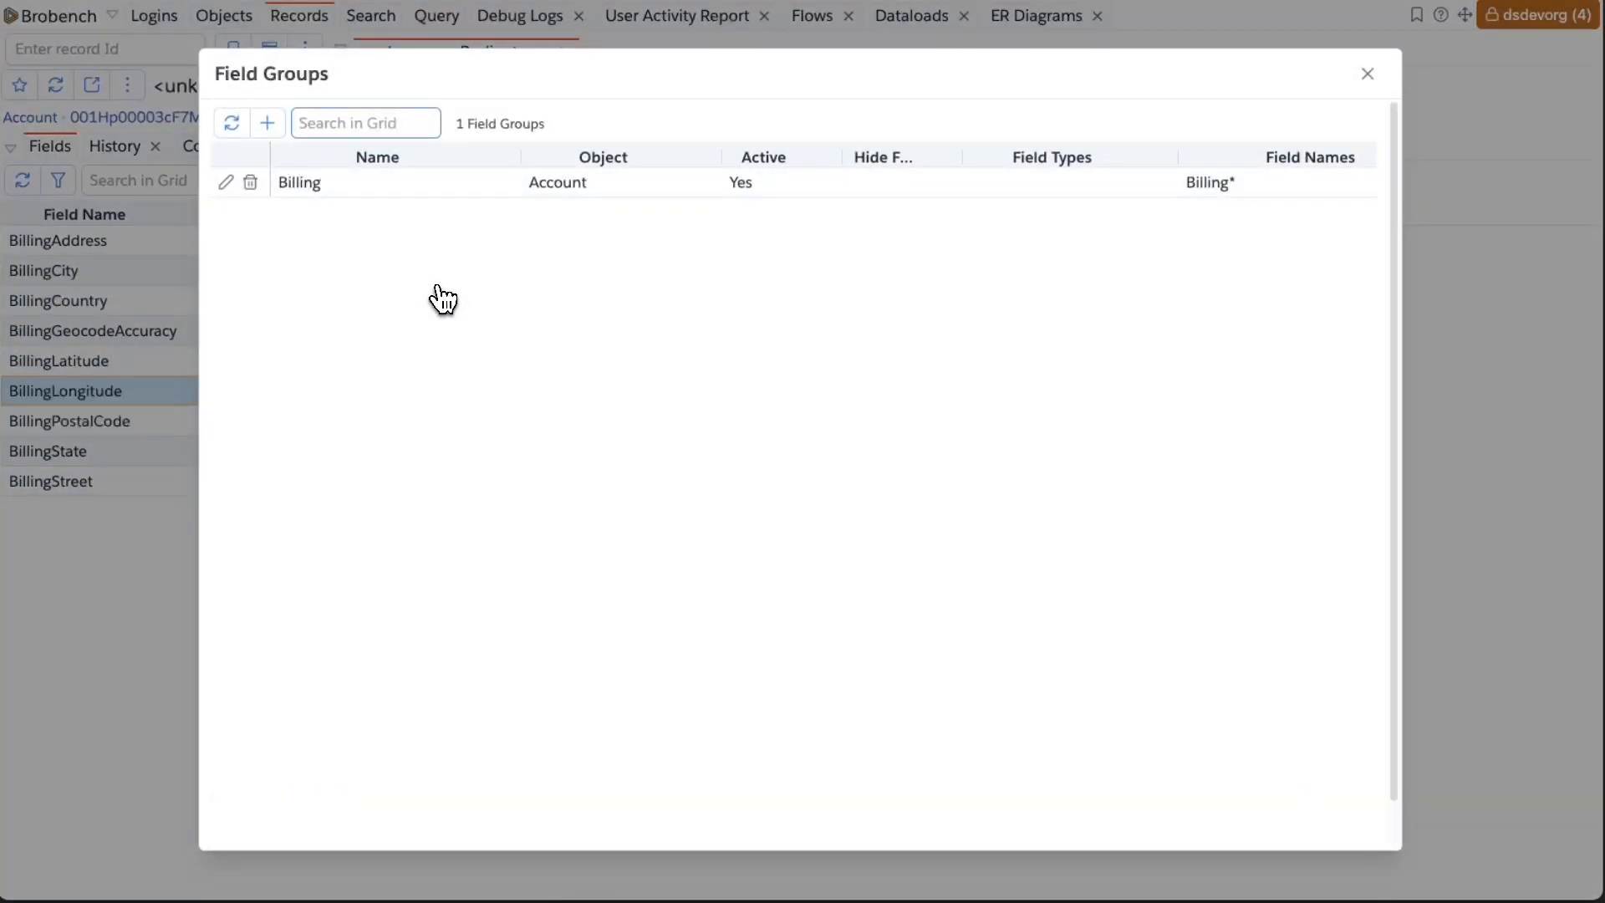
click(224, 184)
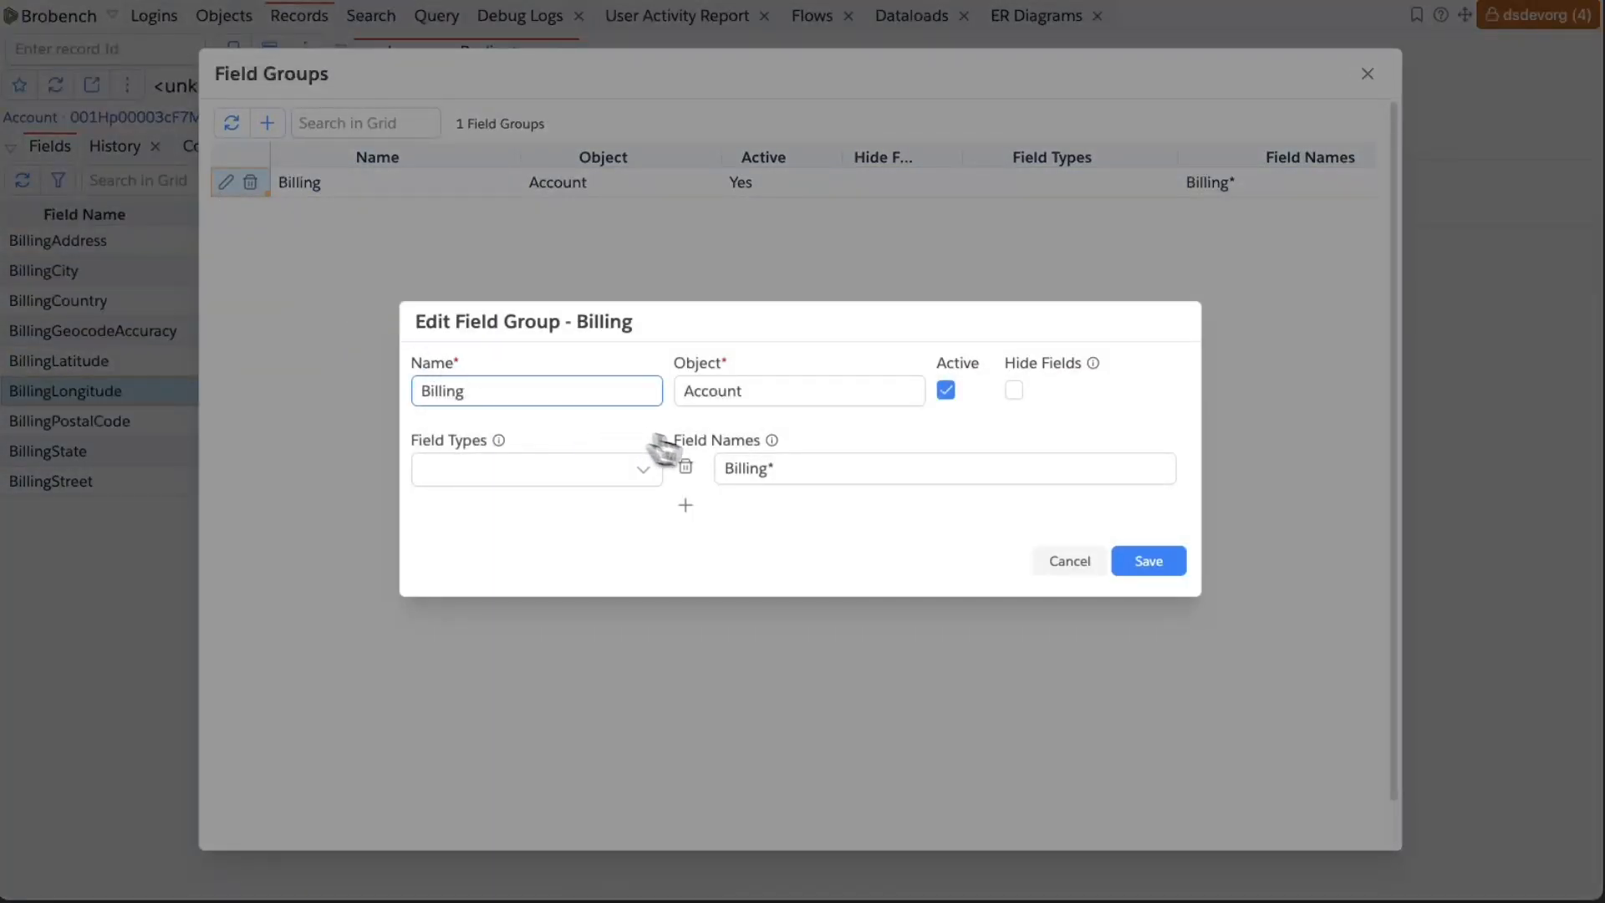
click(686, 505)
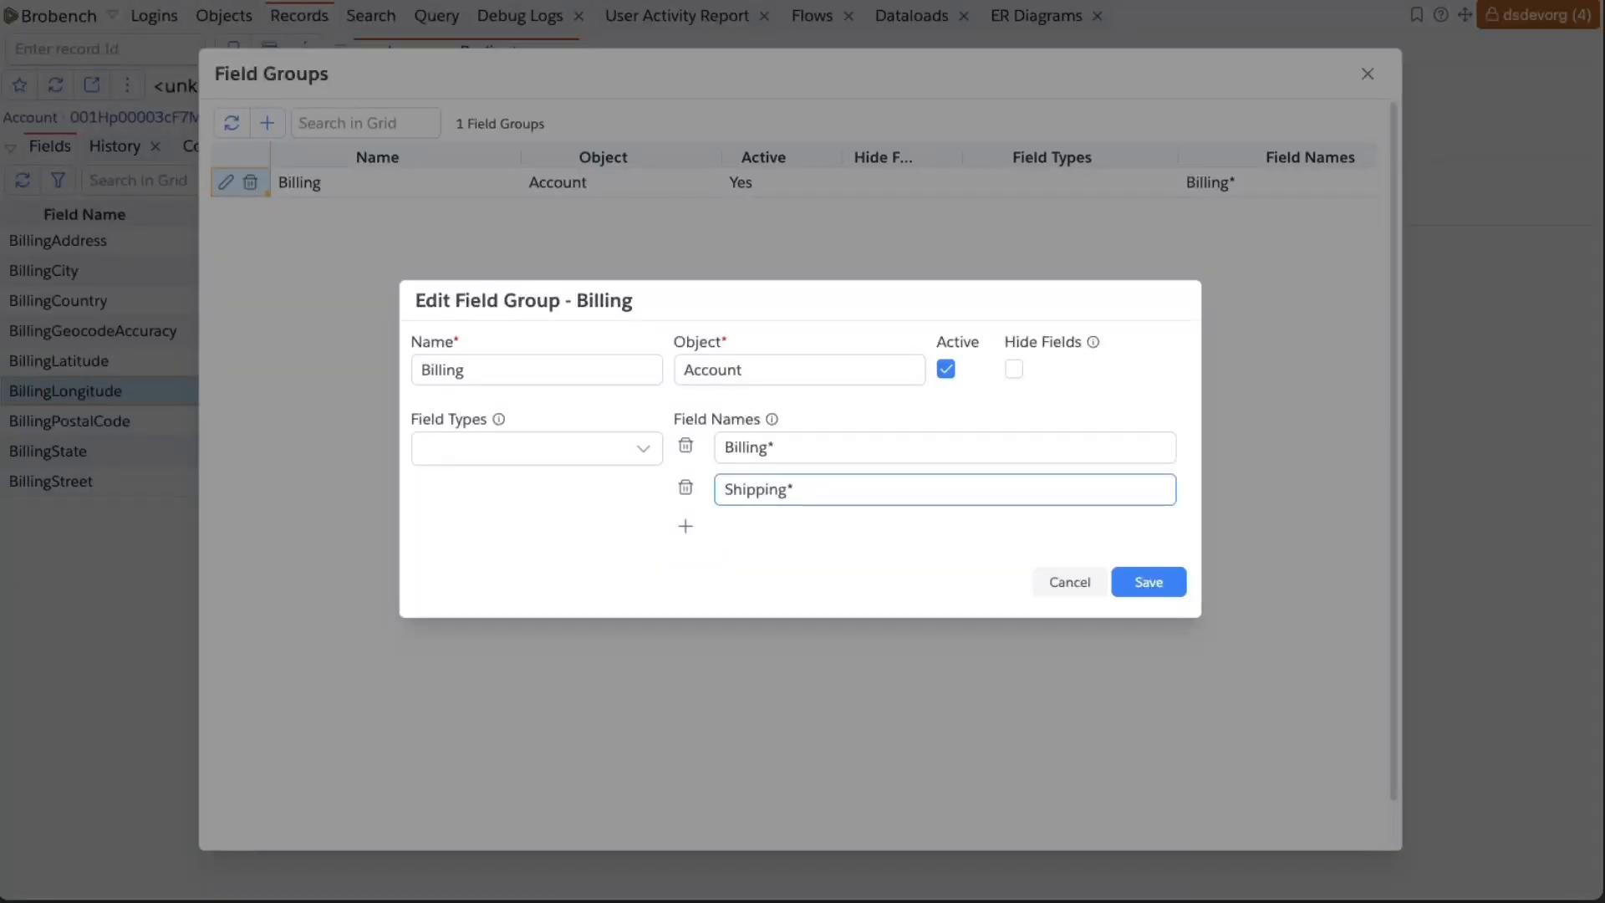
click(1141, 581)
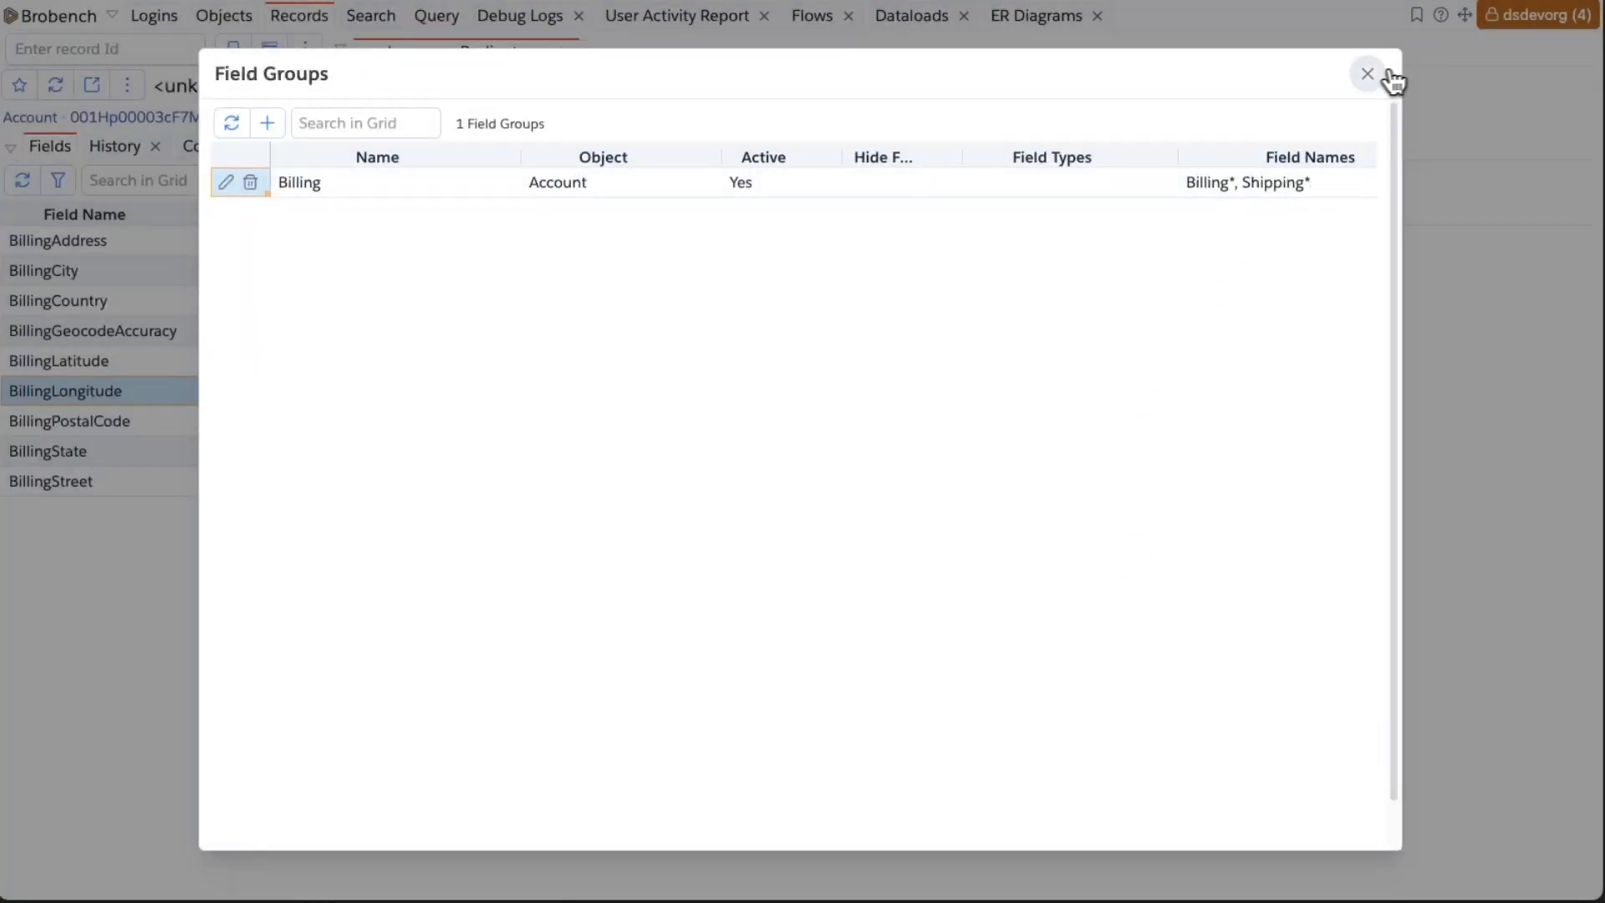
click(1387, 73)
click(448, 186)
click(448, 249)
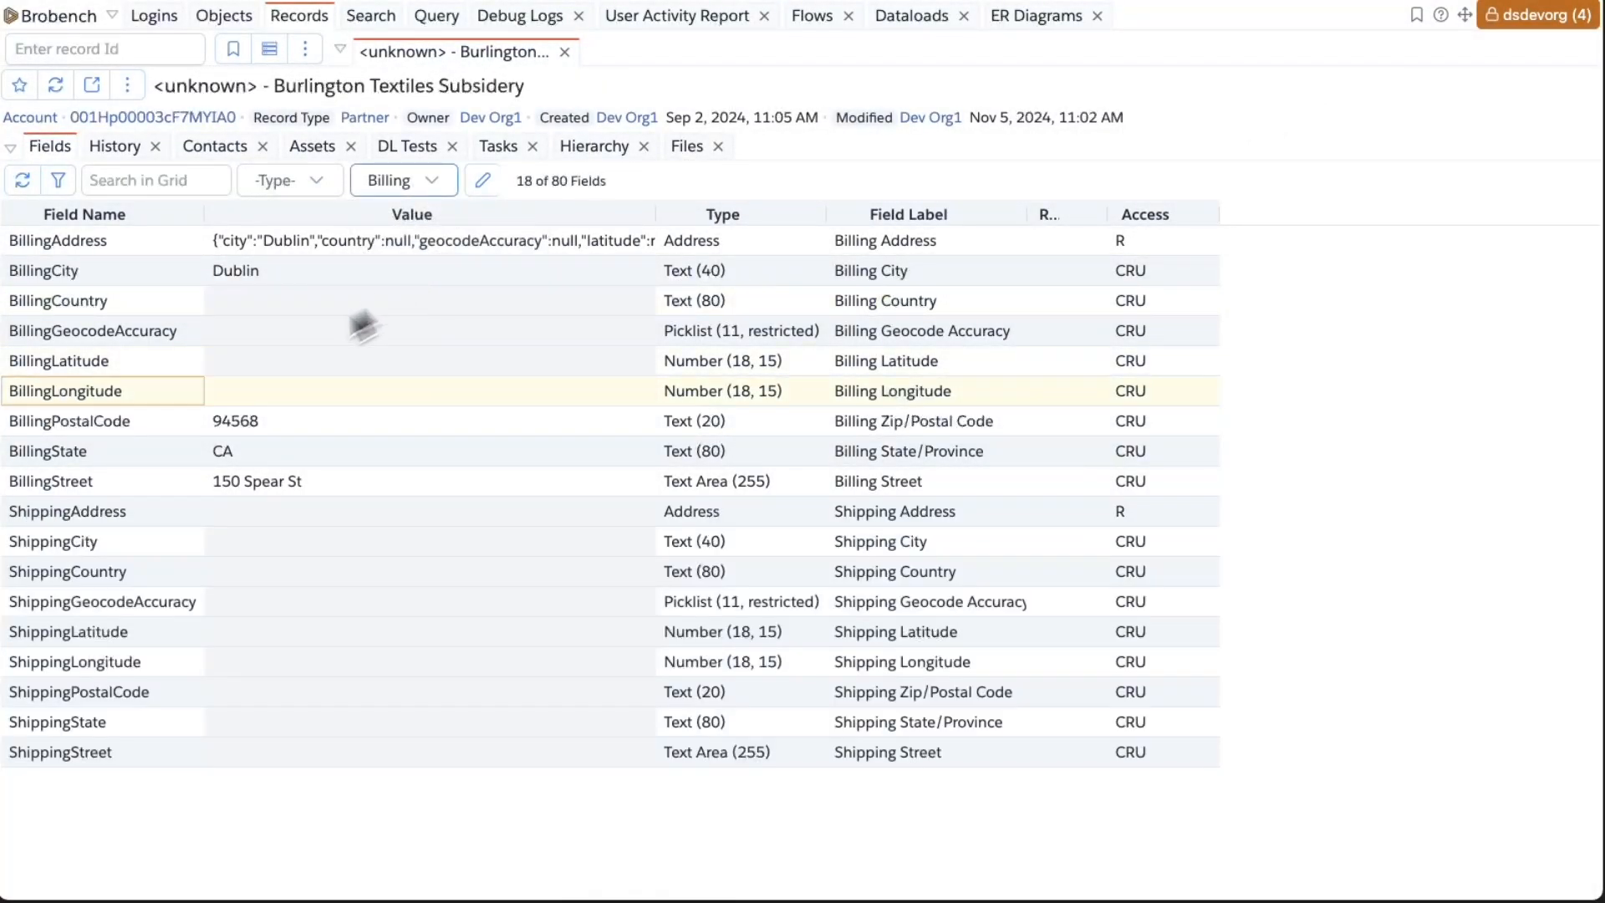
Step: Make the Billing field group inactive, save it and return to the record's field grid
click(405, 186)
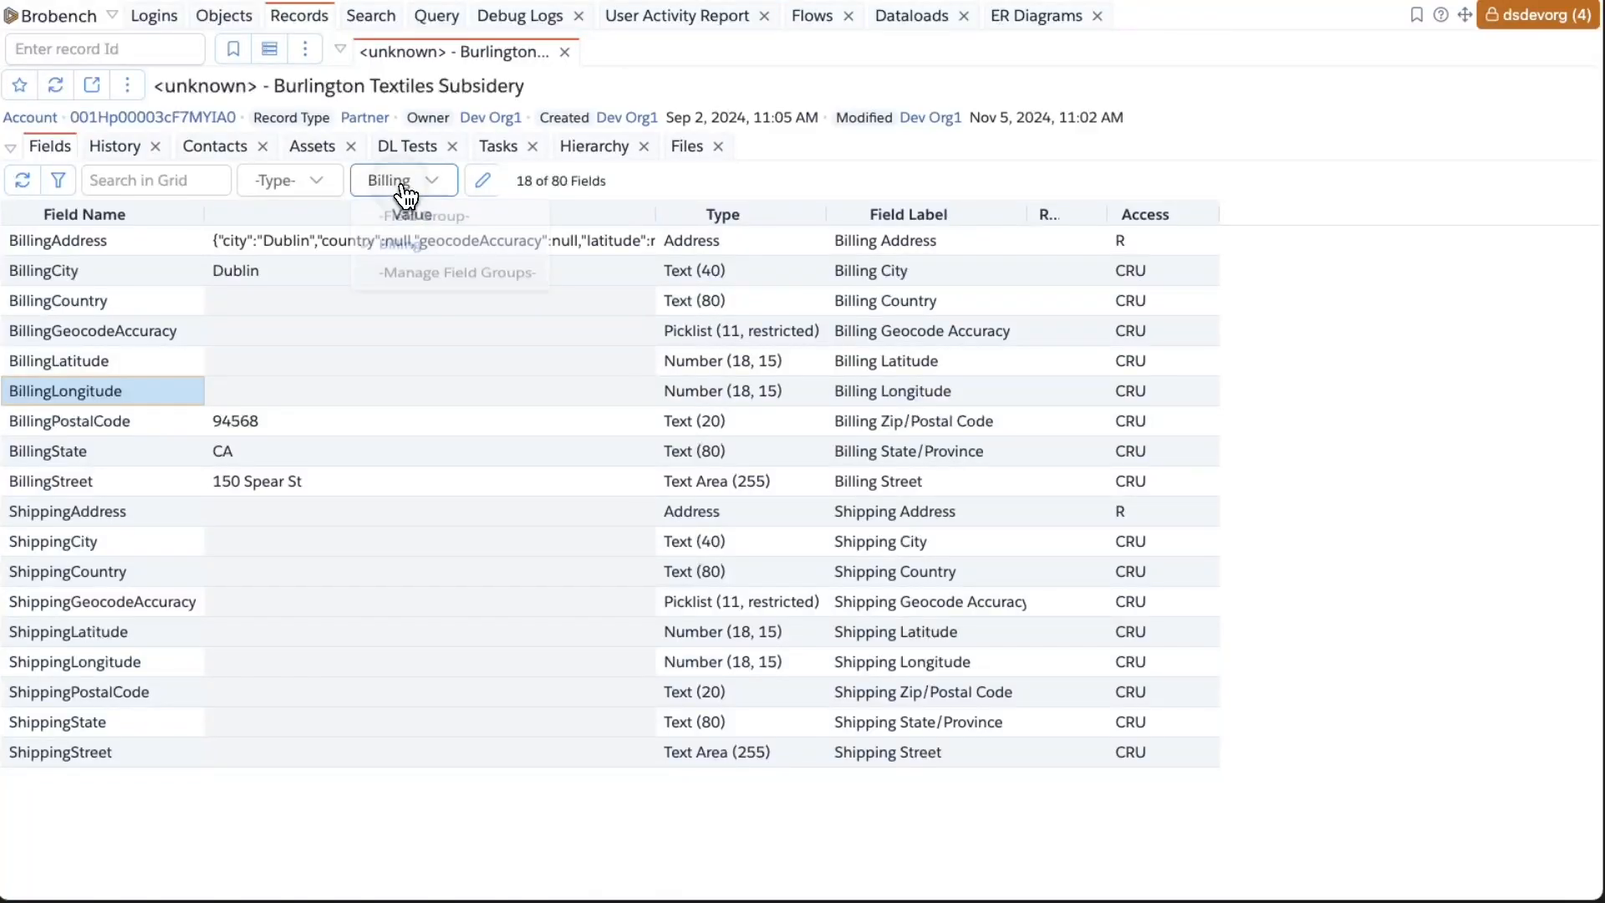
click(445, 286)
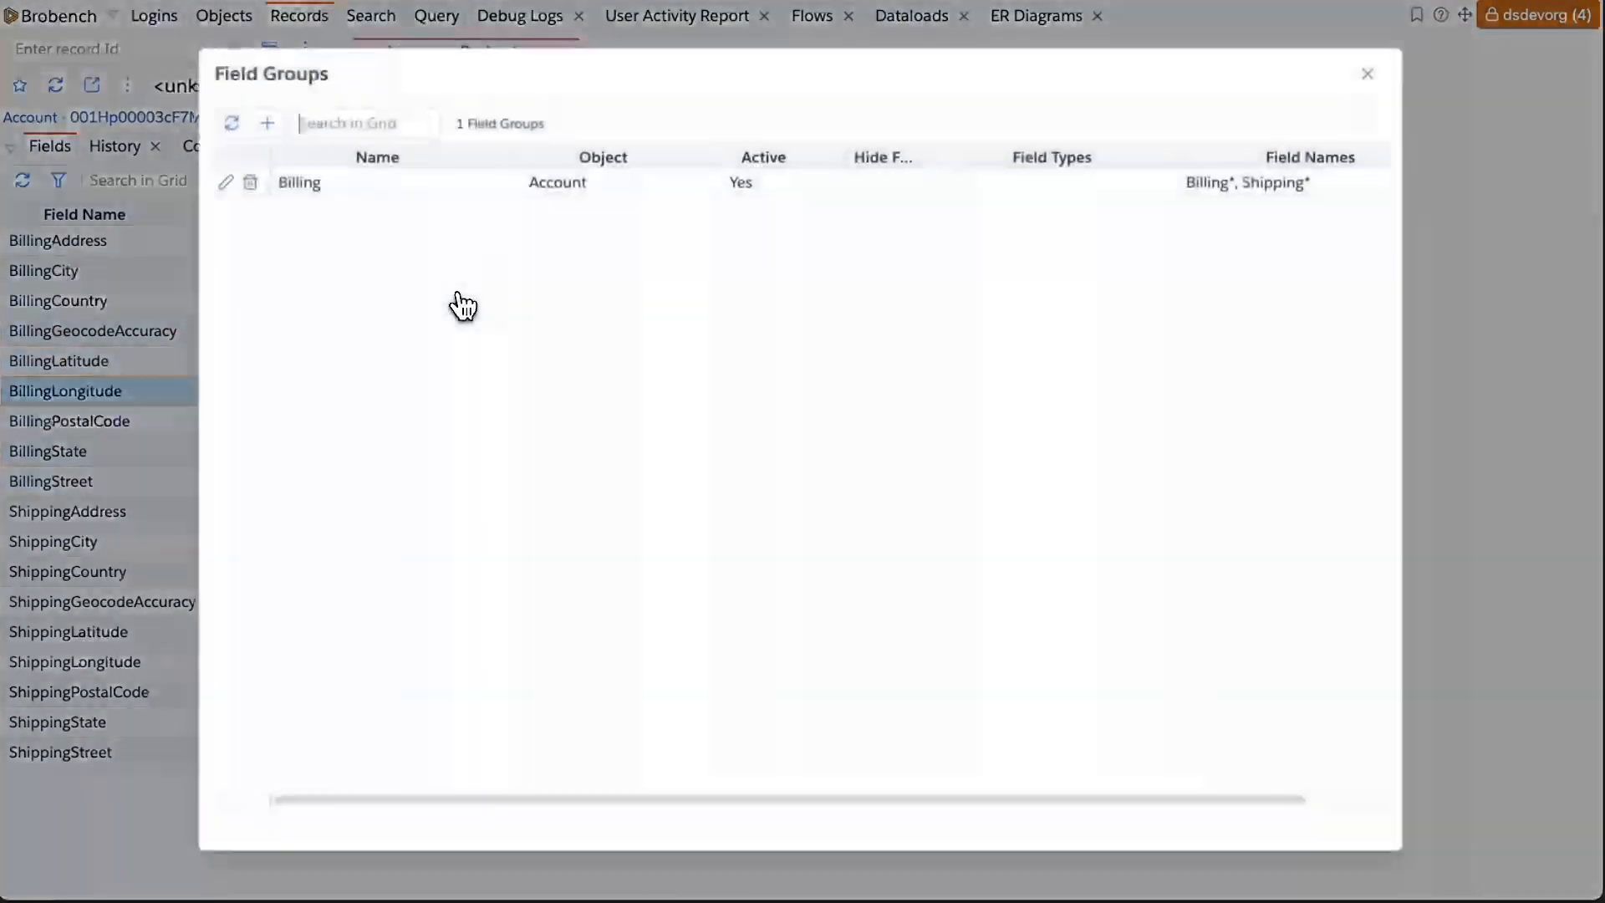
click(226, 182)
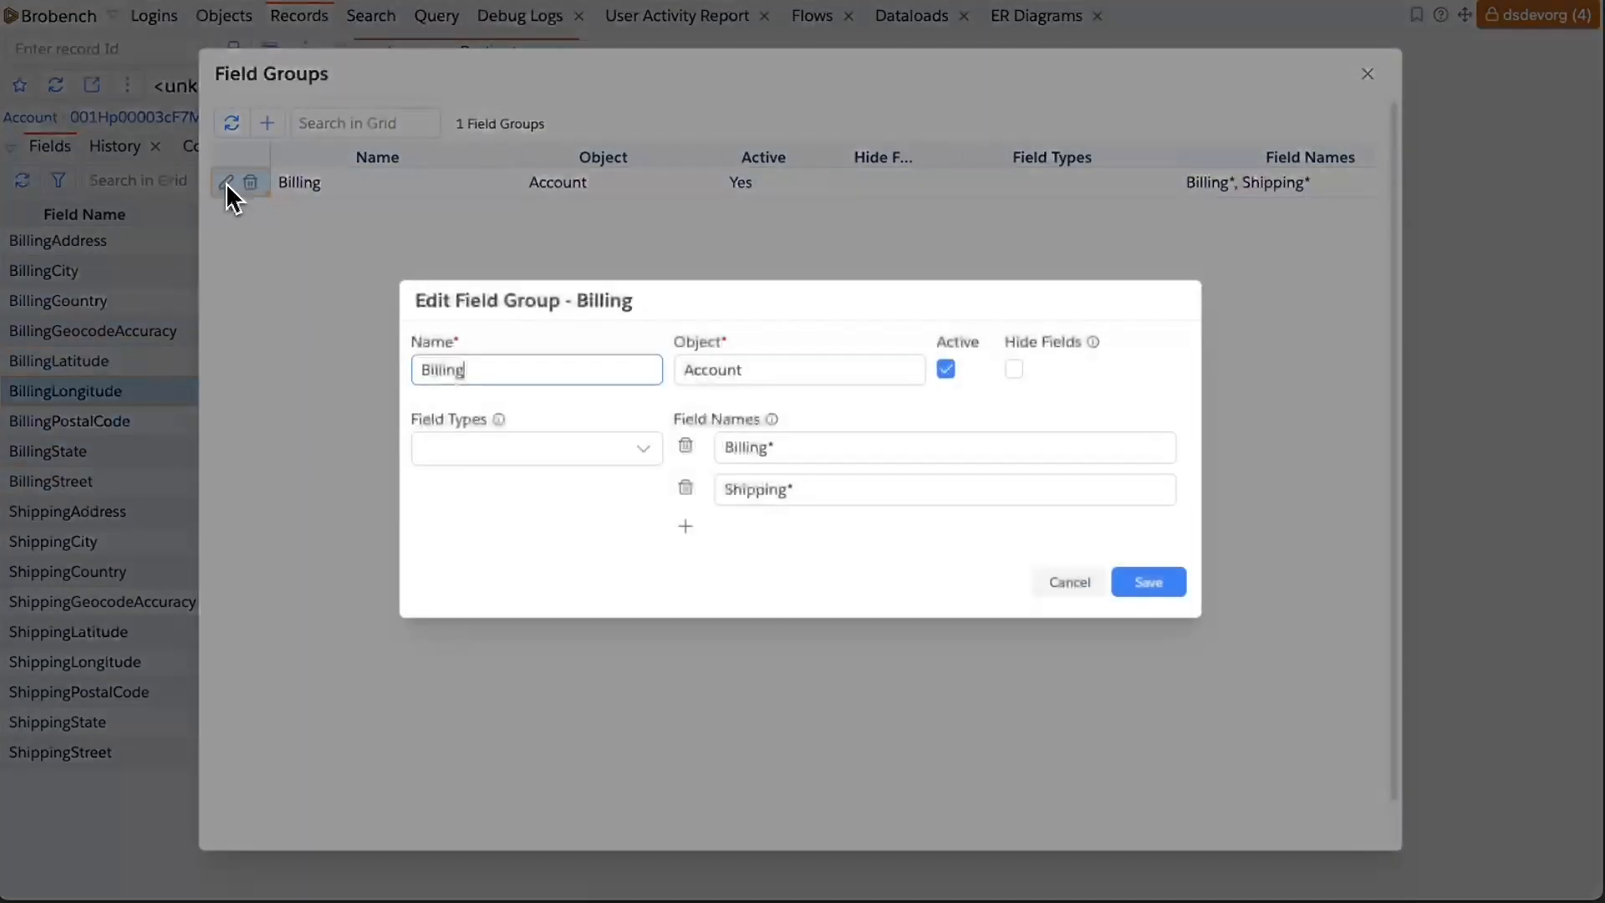
drag(819, 315, 642, 280)
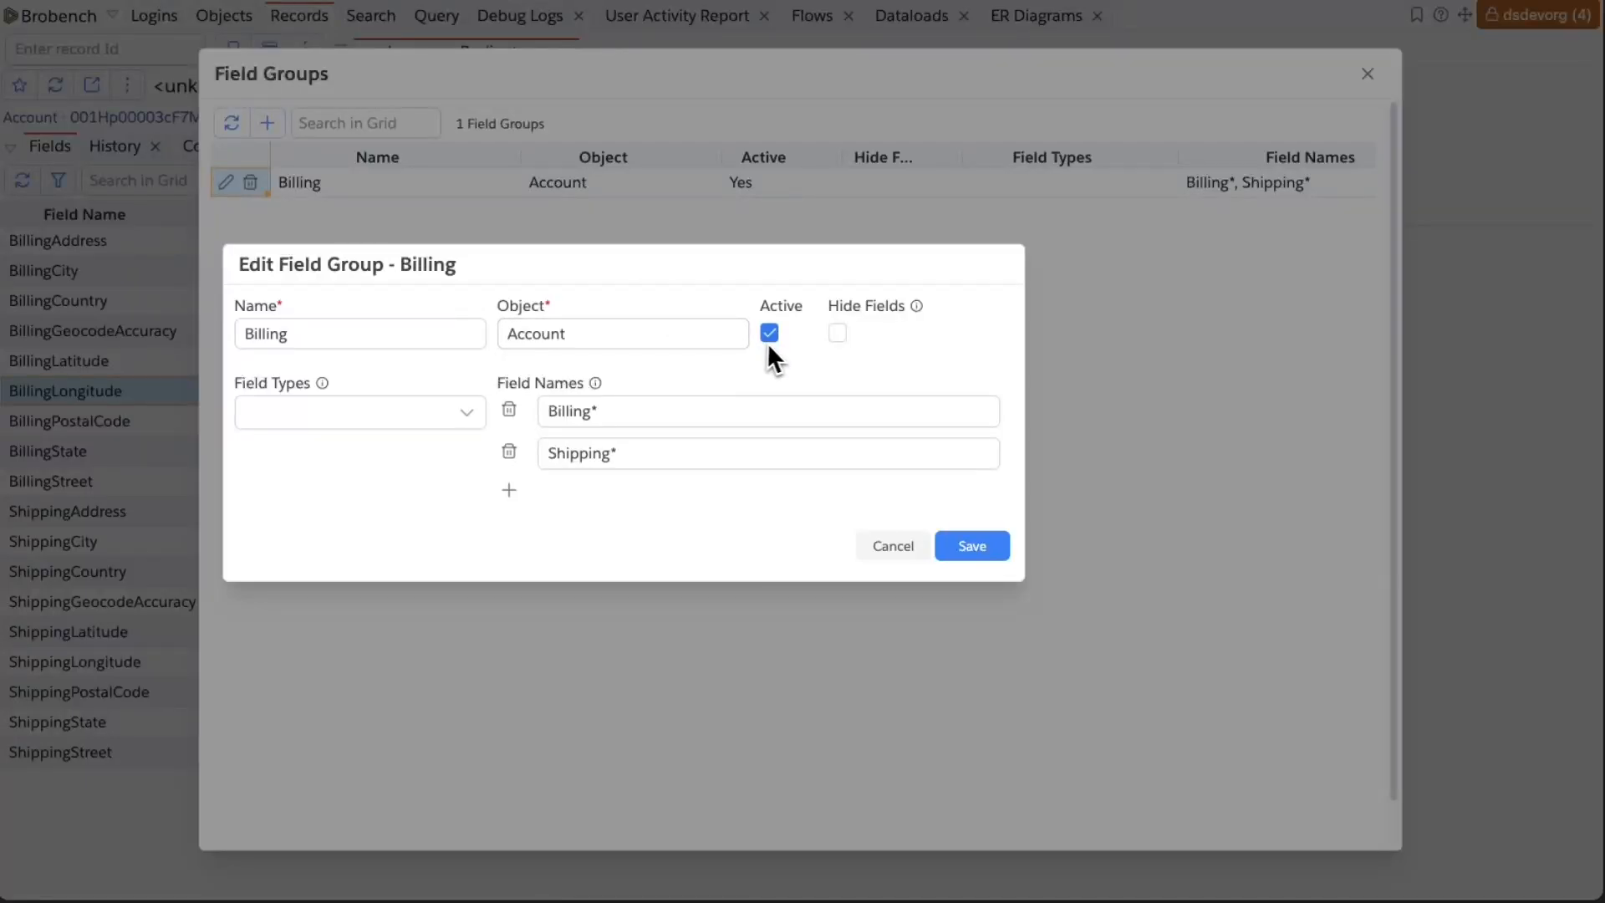
click(962, 542)
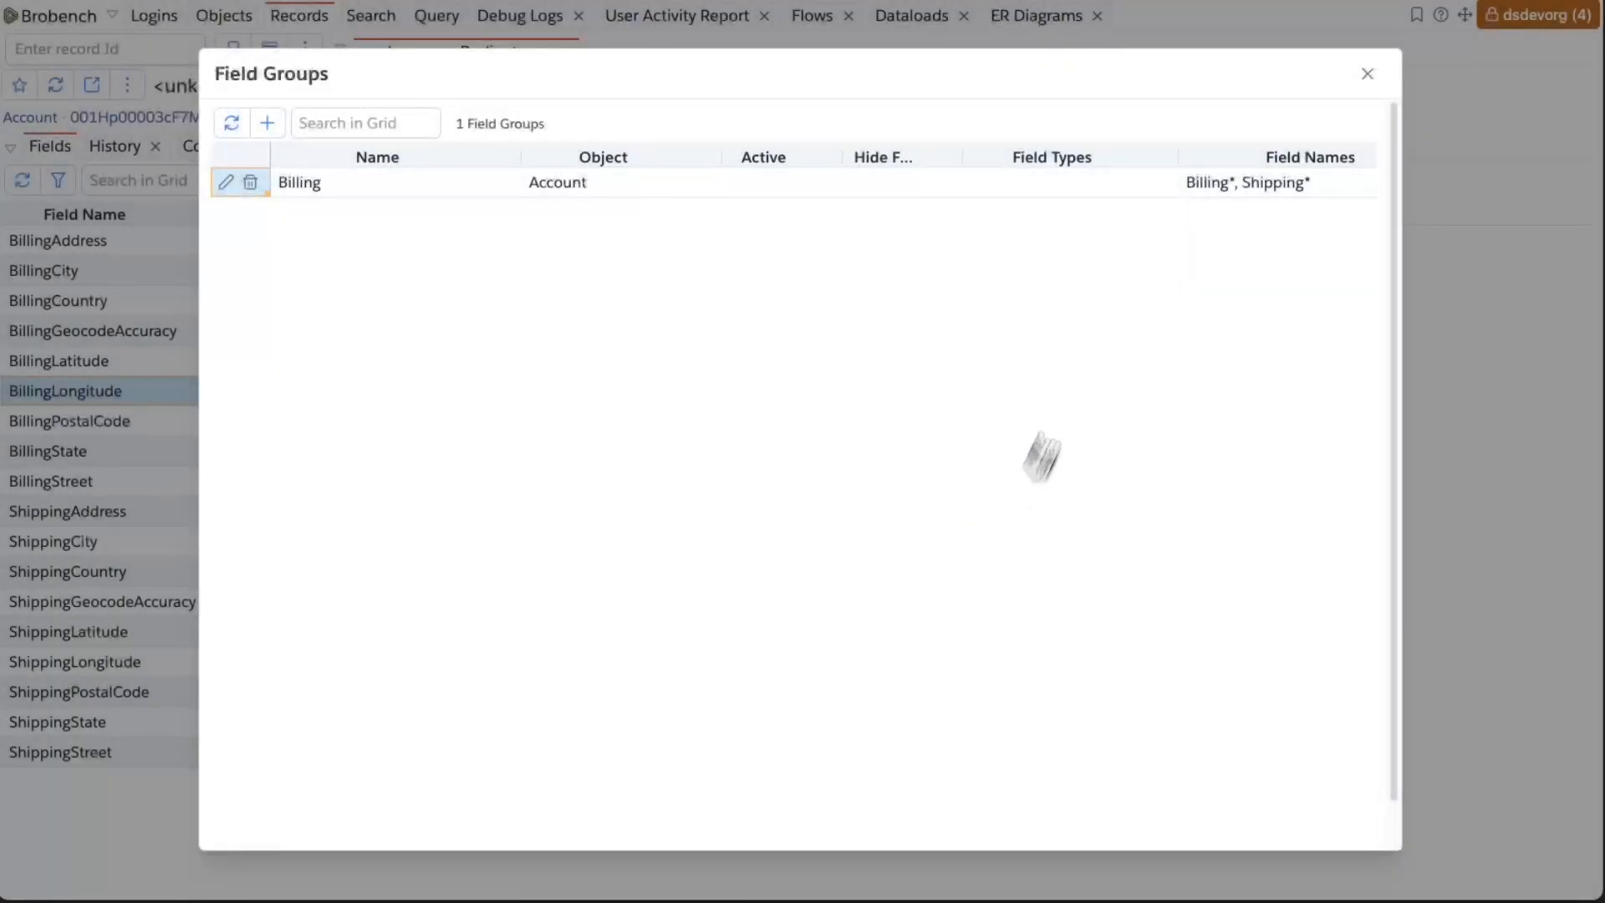
click(1369, 75)
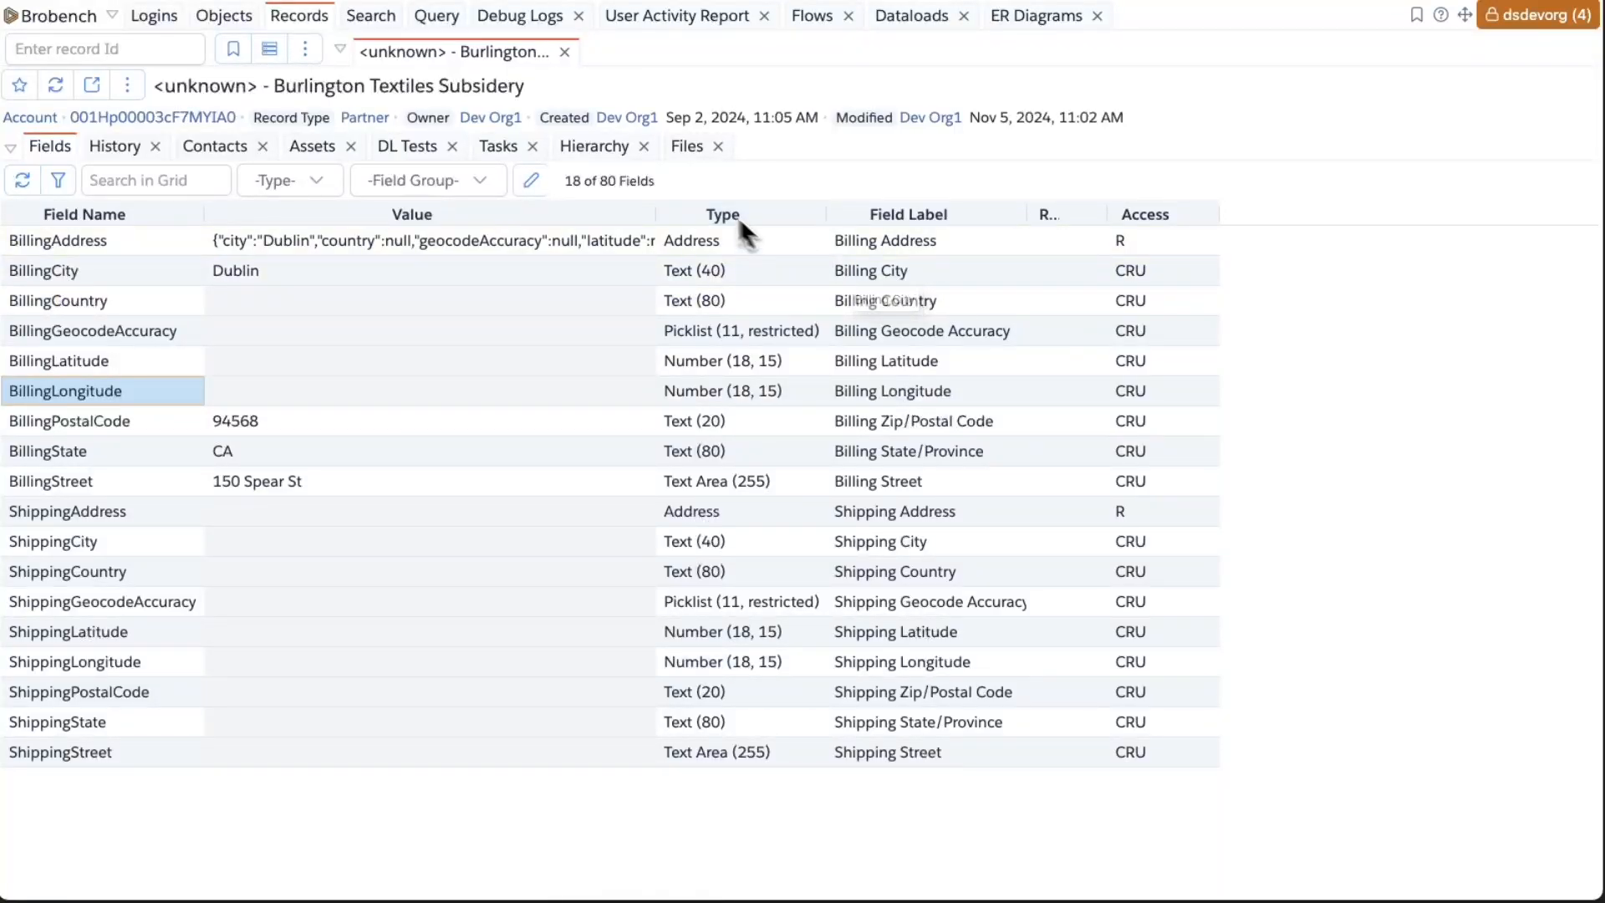
Step: Check which field groups are offered as a grid filter and for adding the selected BillingCity to BillingGeocodeAccuracy fields
click(376, 182)
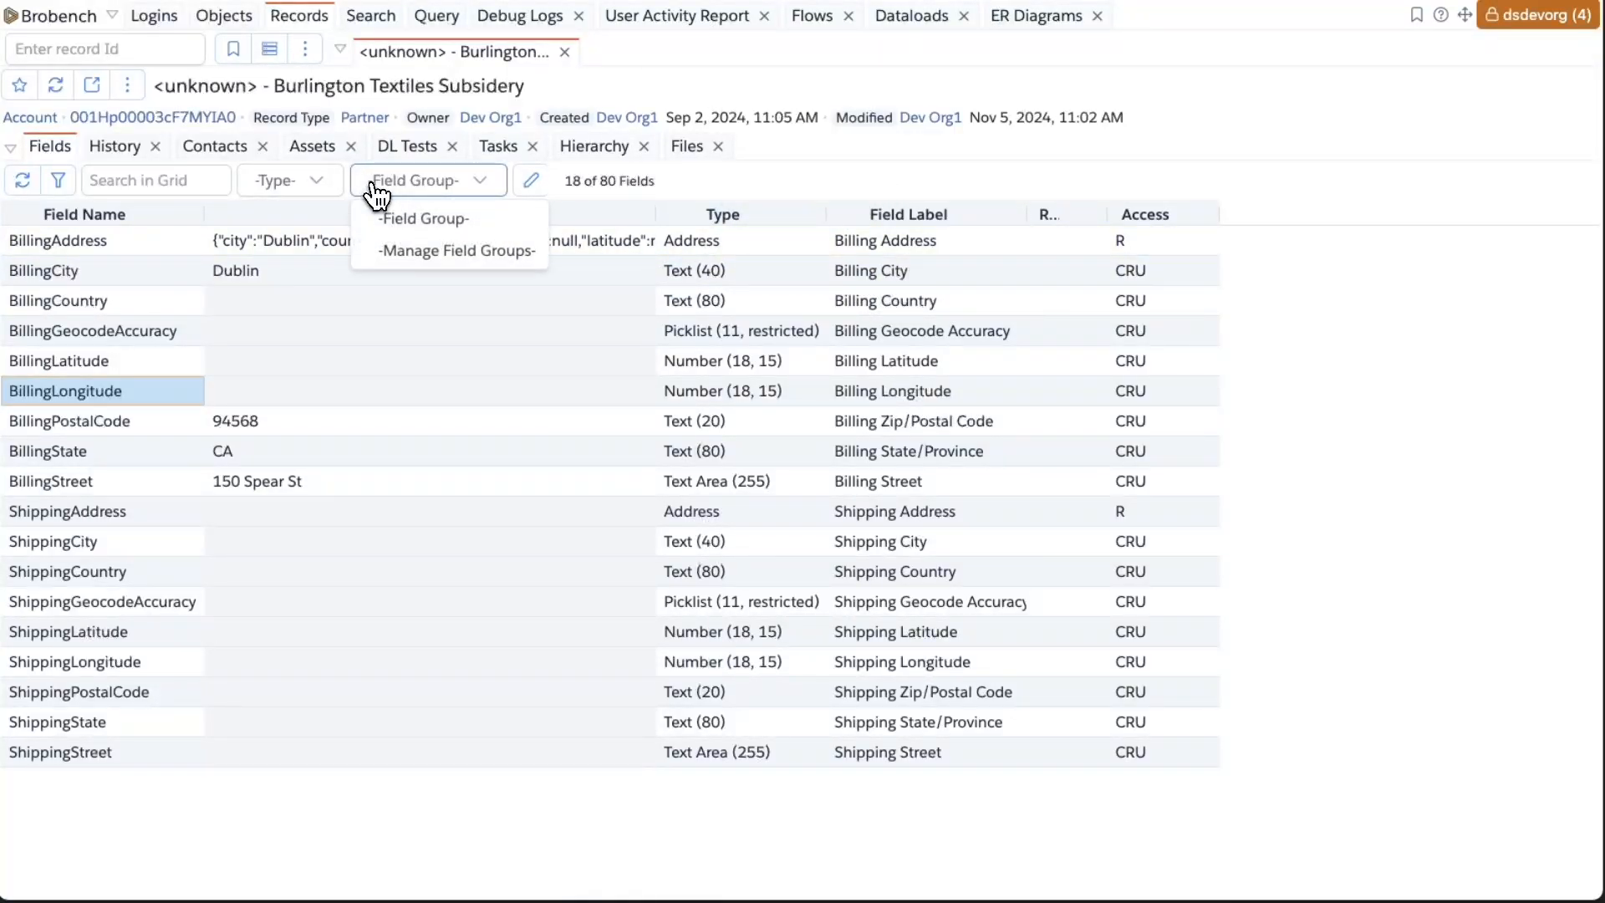
drag(414, 270, 332, 338)
right_click(332, 338)
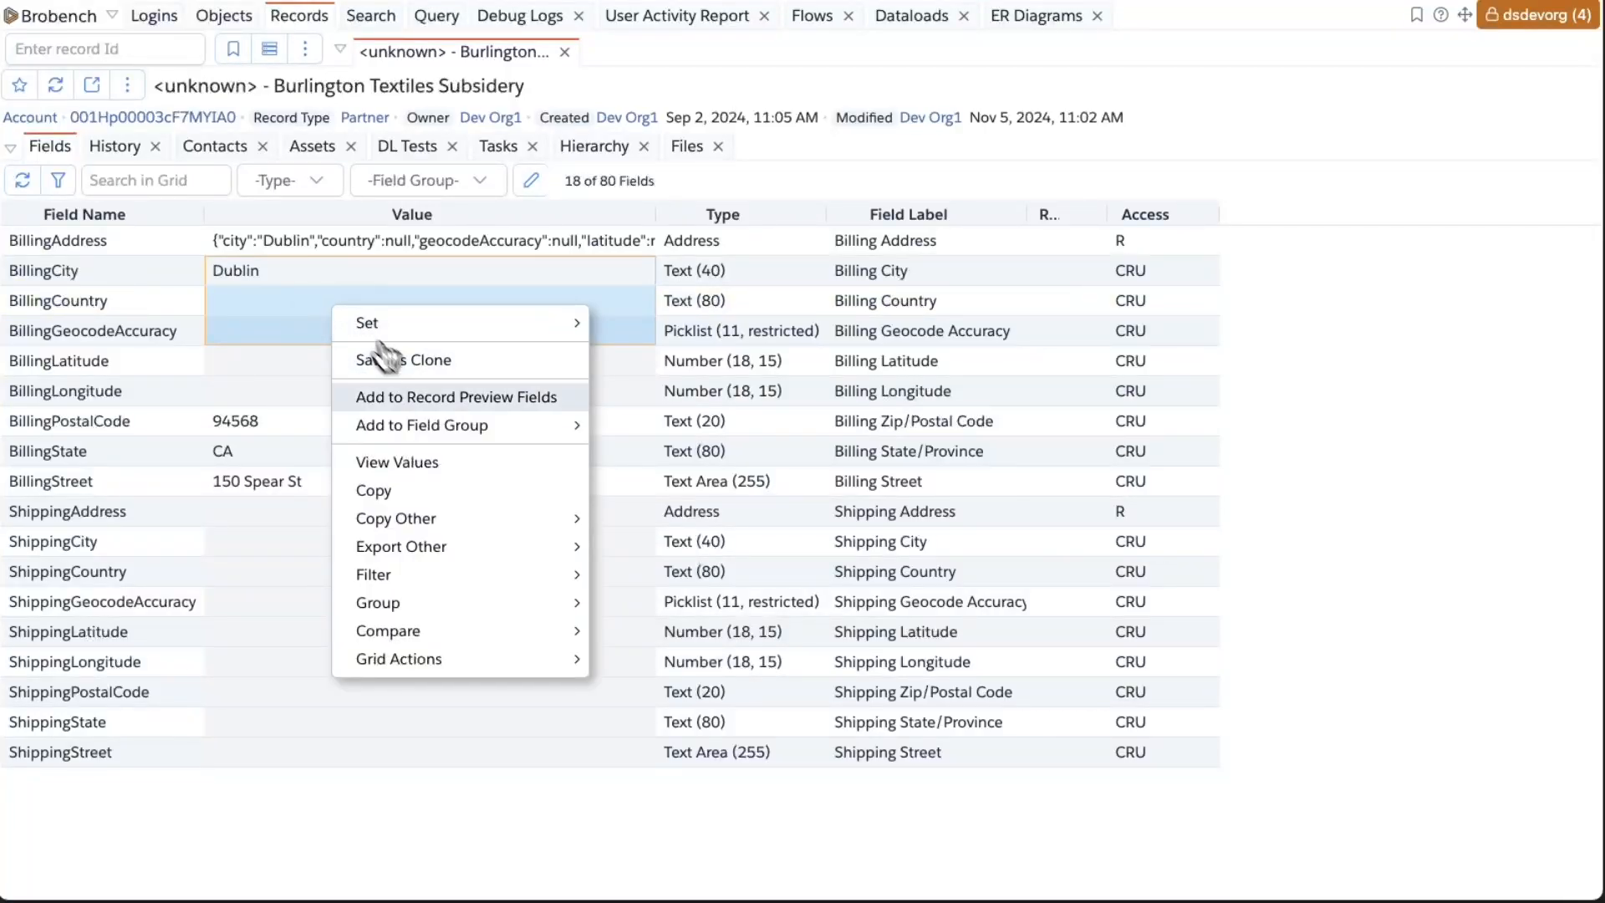
click(656, 445)
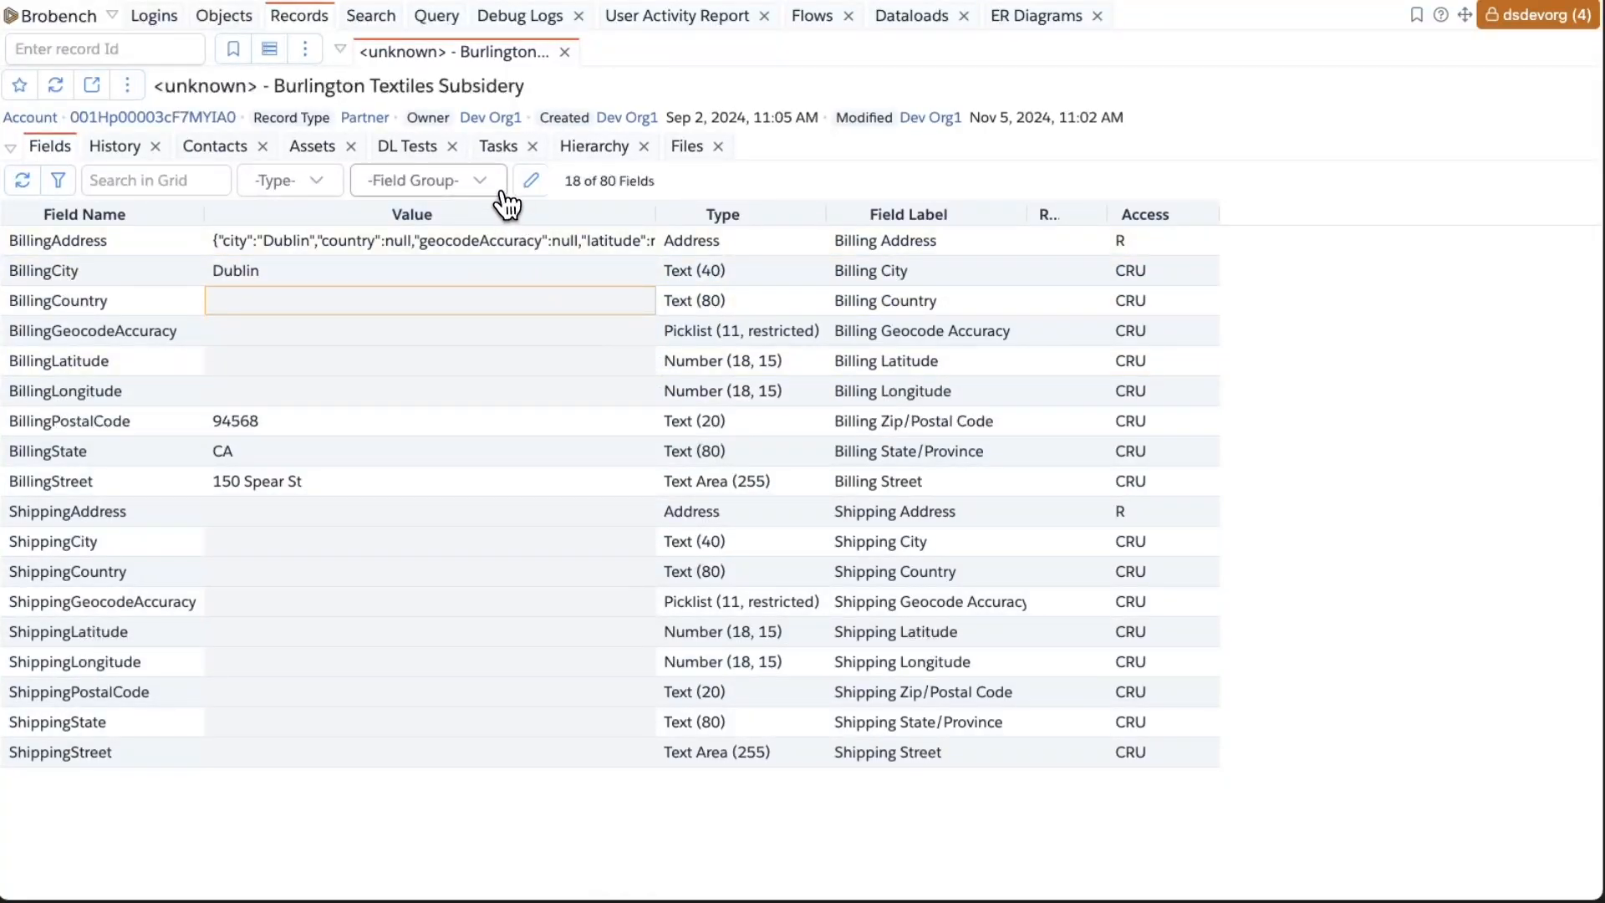
Step: Reactivate the Billing field group with Hide Fields enabled, save it and return to the field grid
click(465, 182)
click(468, 253)
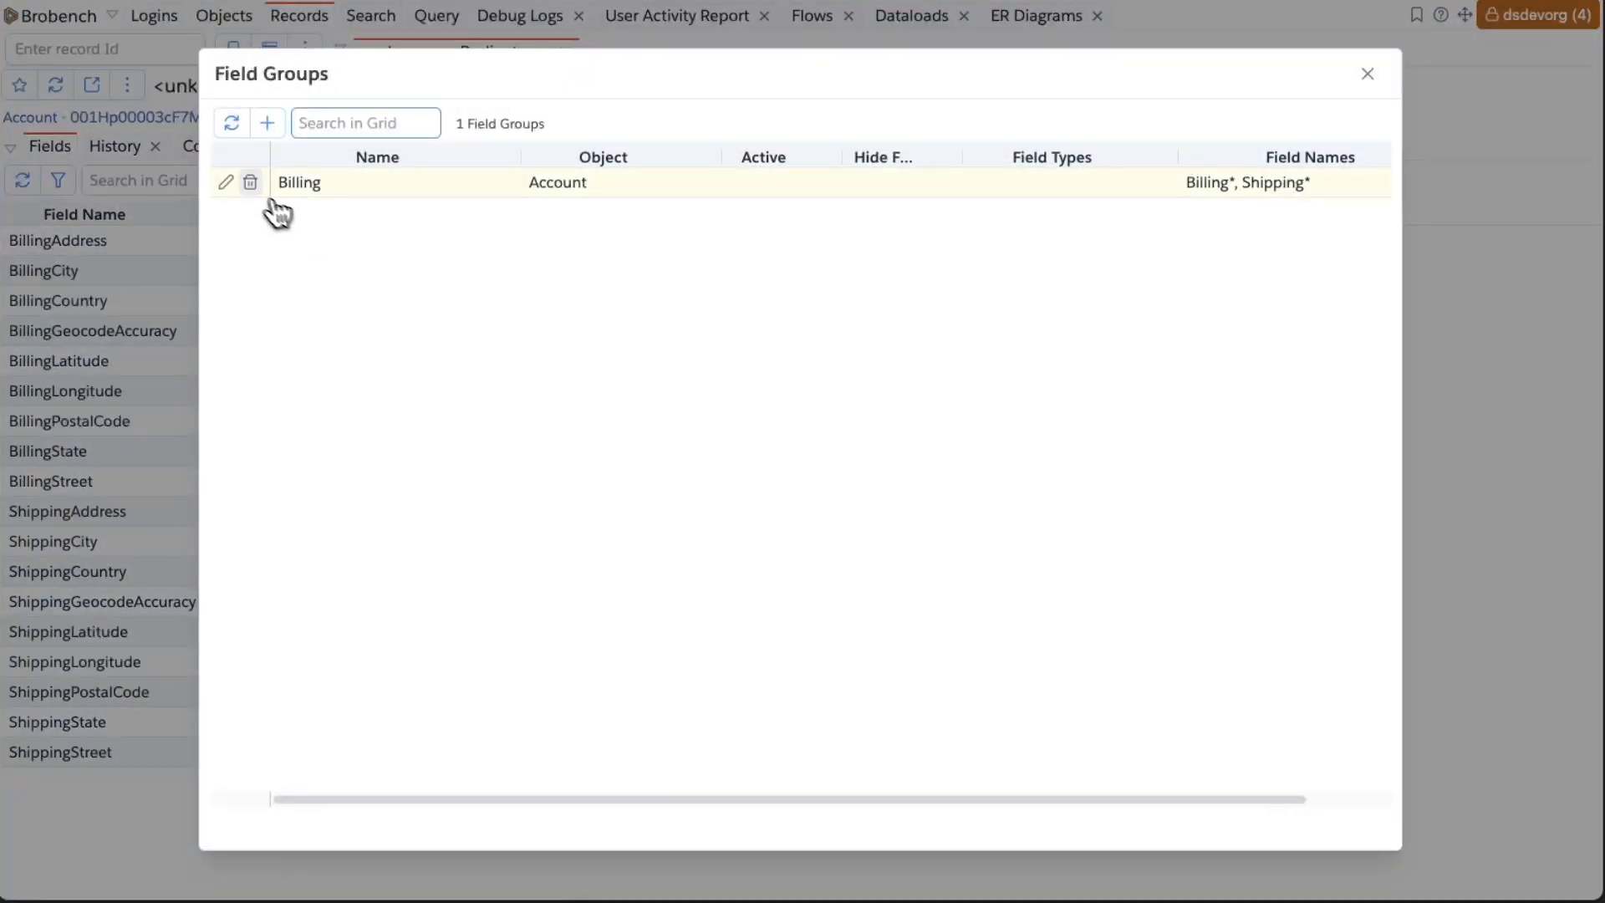
click(225, 182)
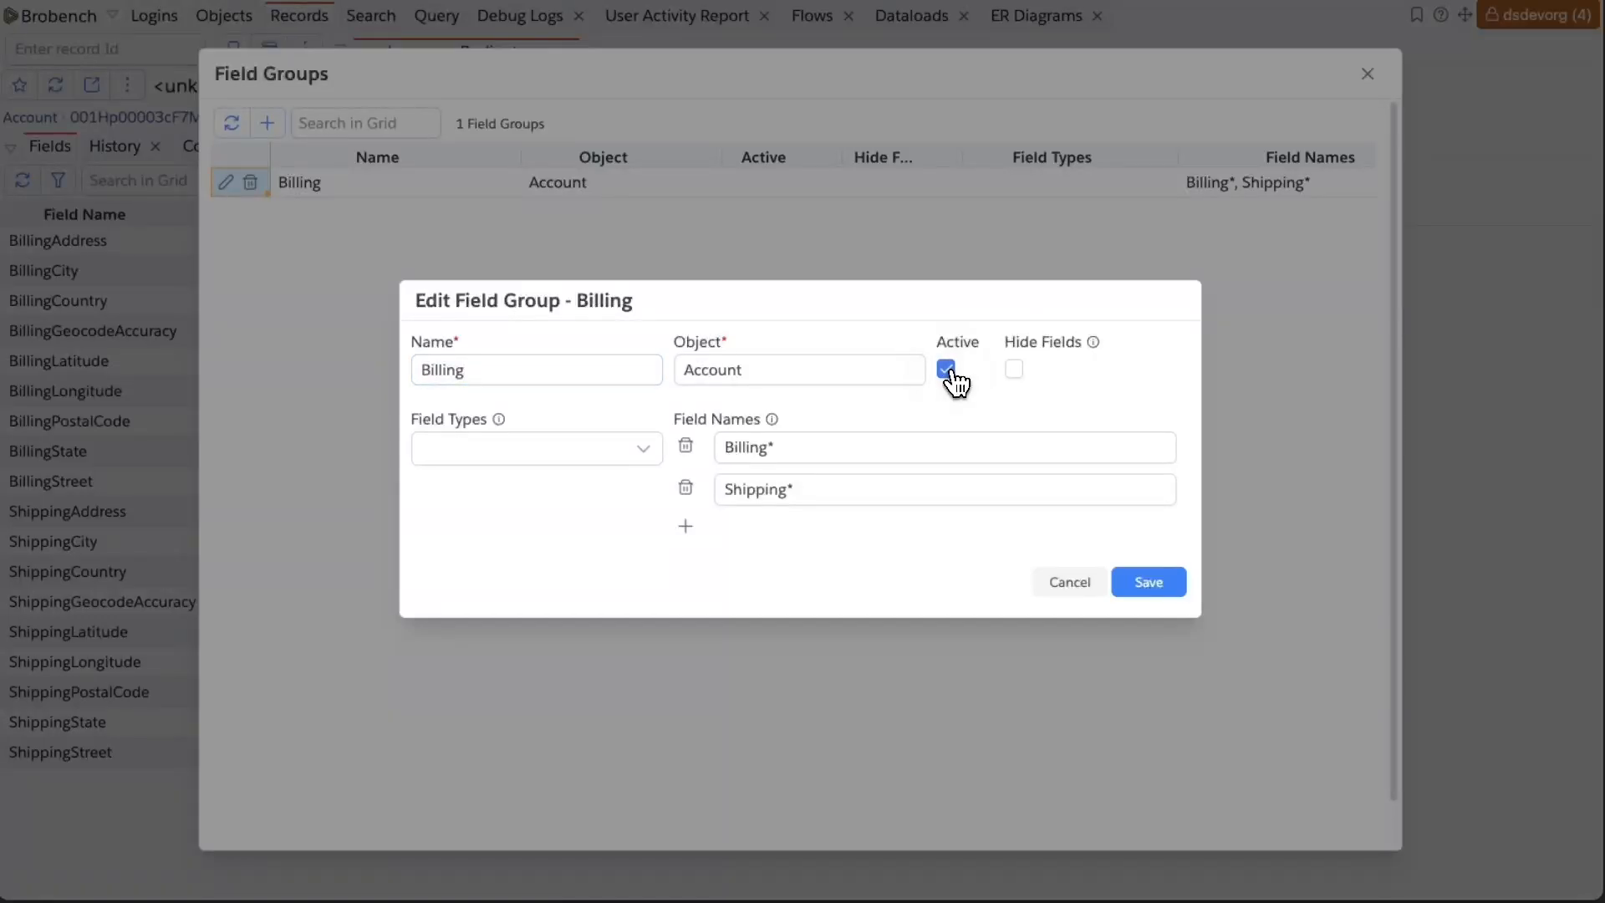
drag(932, 297, 847, 246)
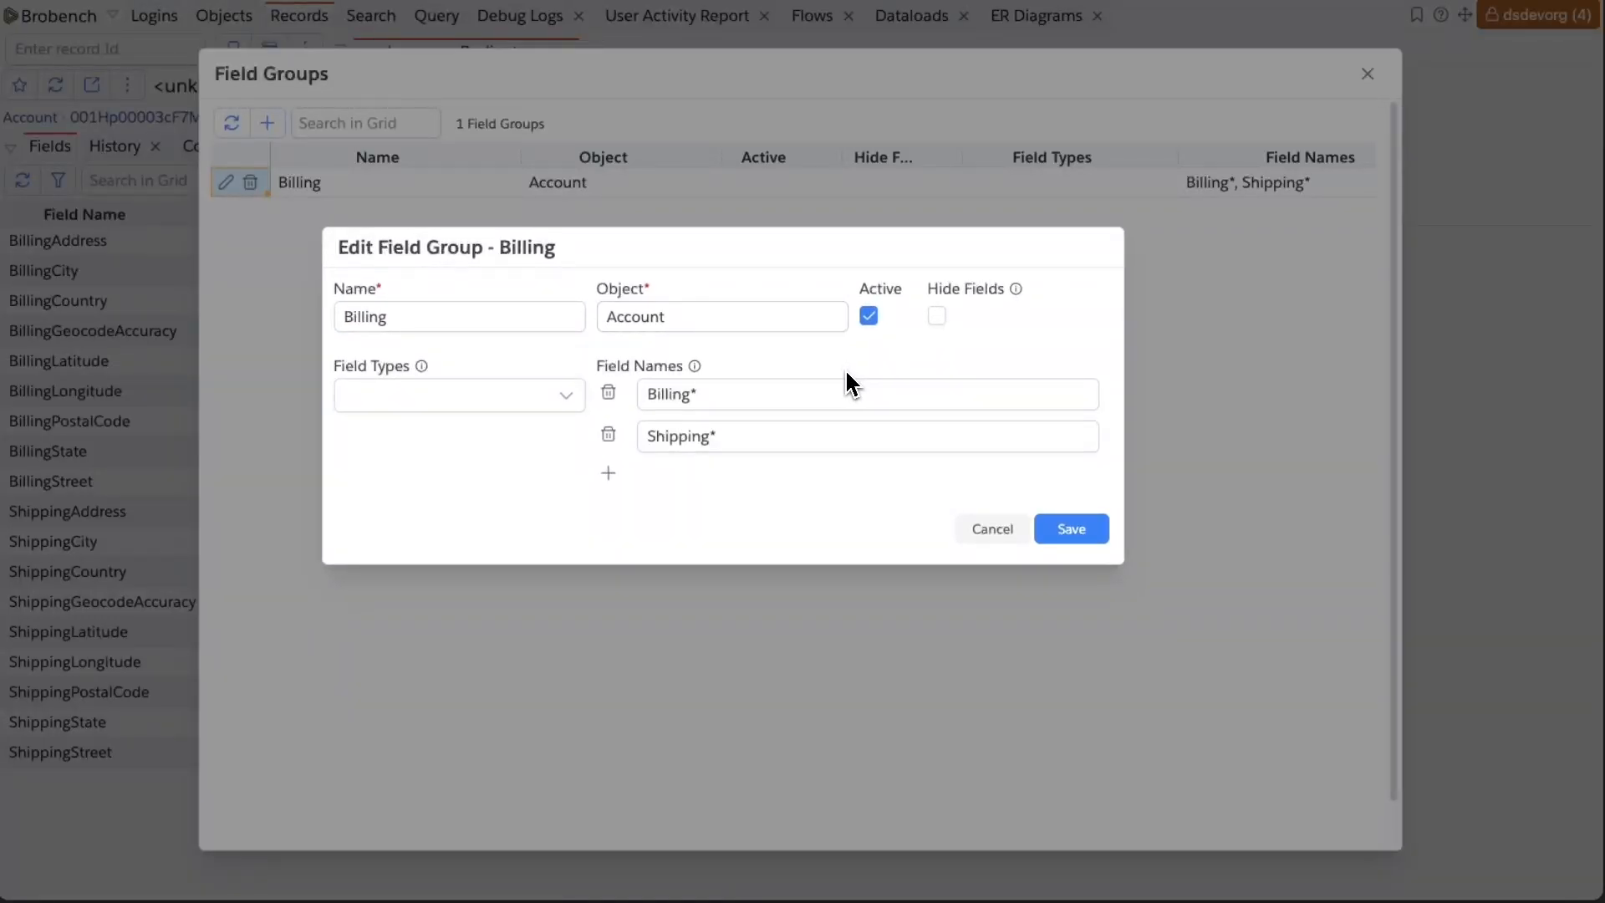
click(937, 316)
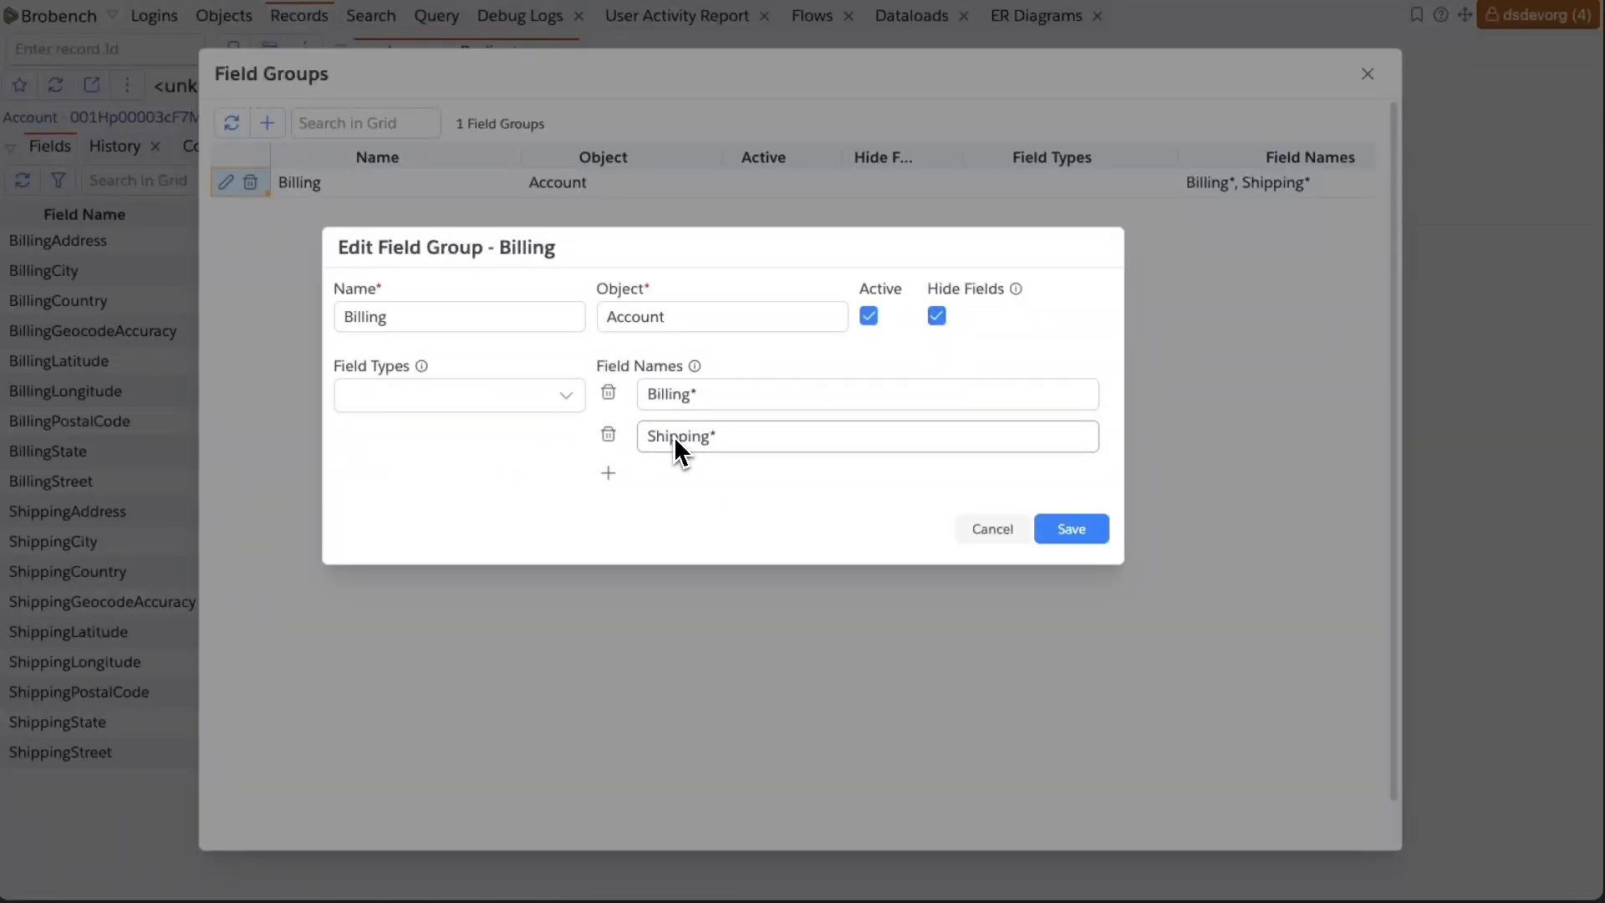
click(788, 362)
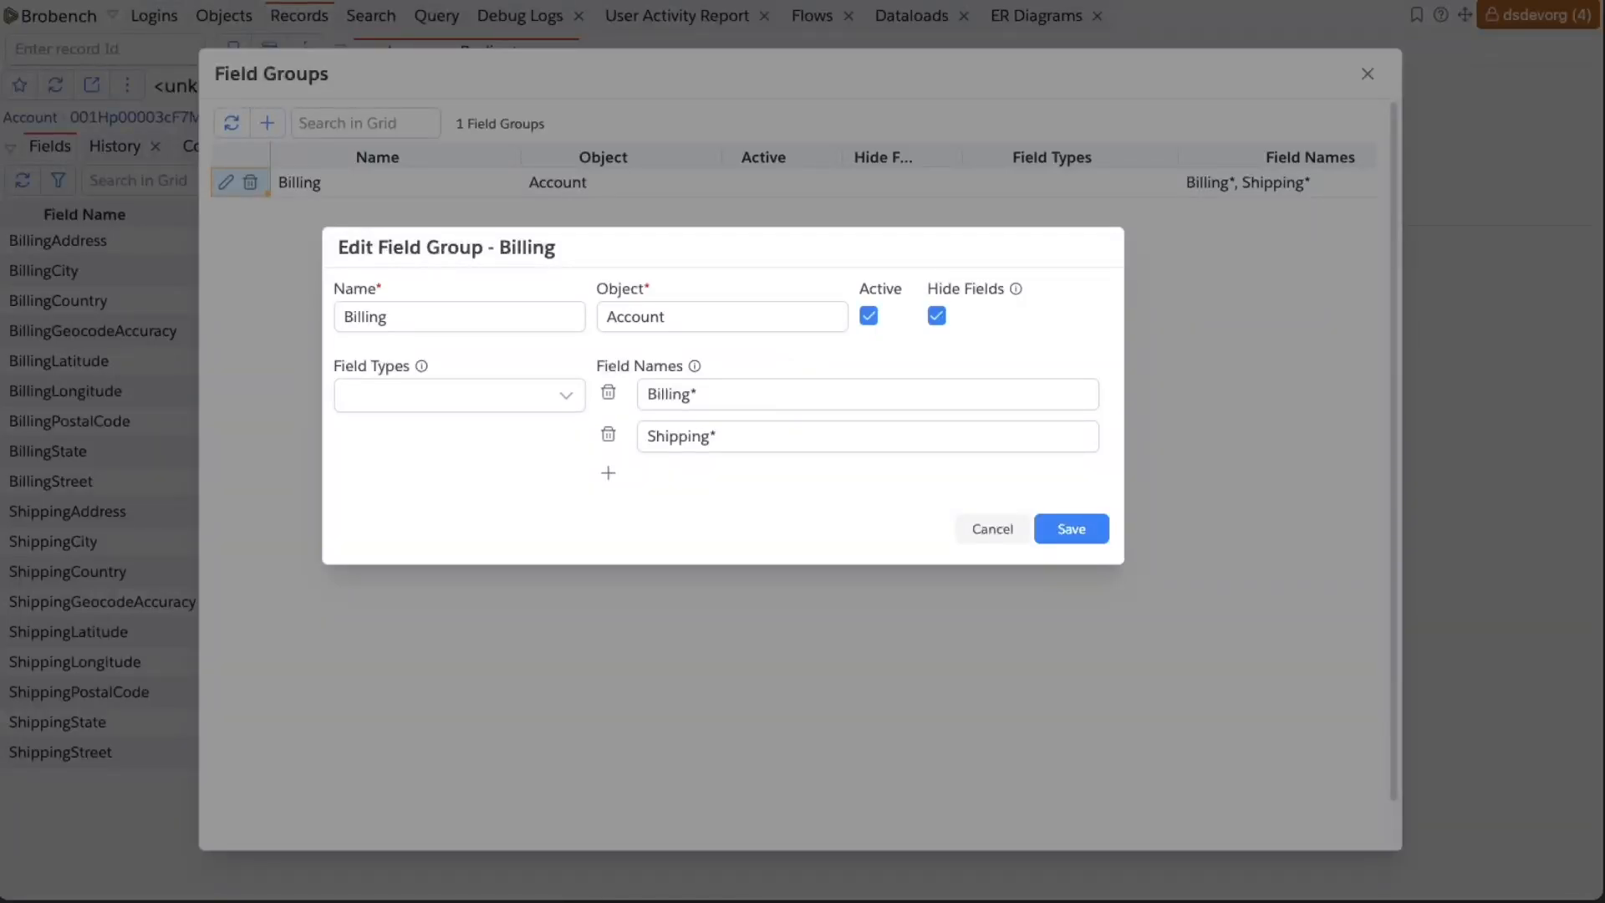
click(1067, 532)
click(1368, 74)
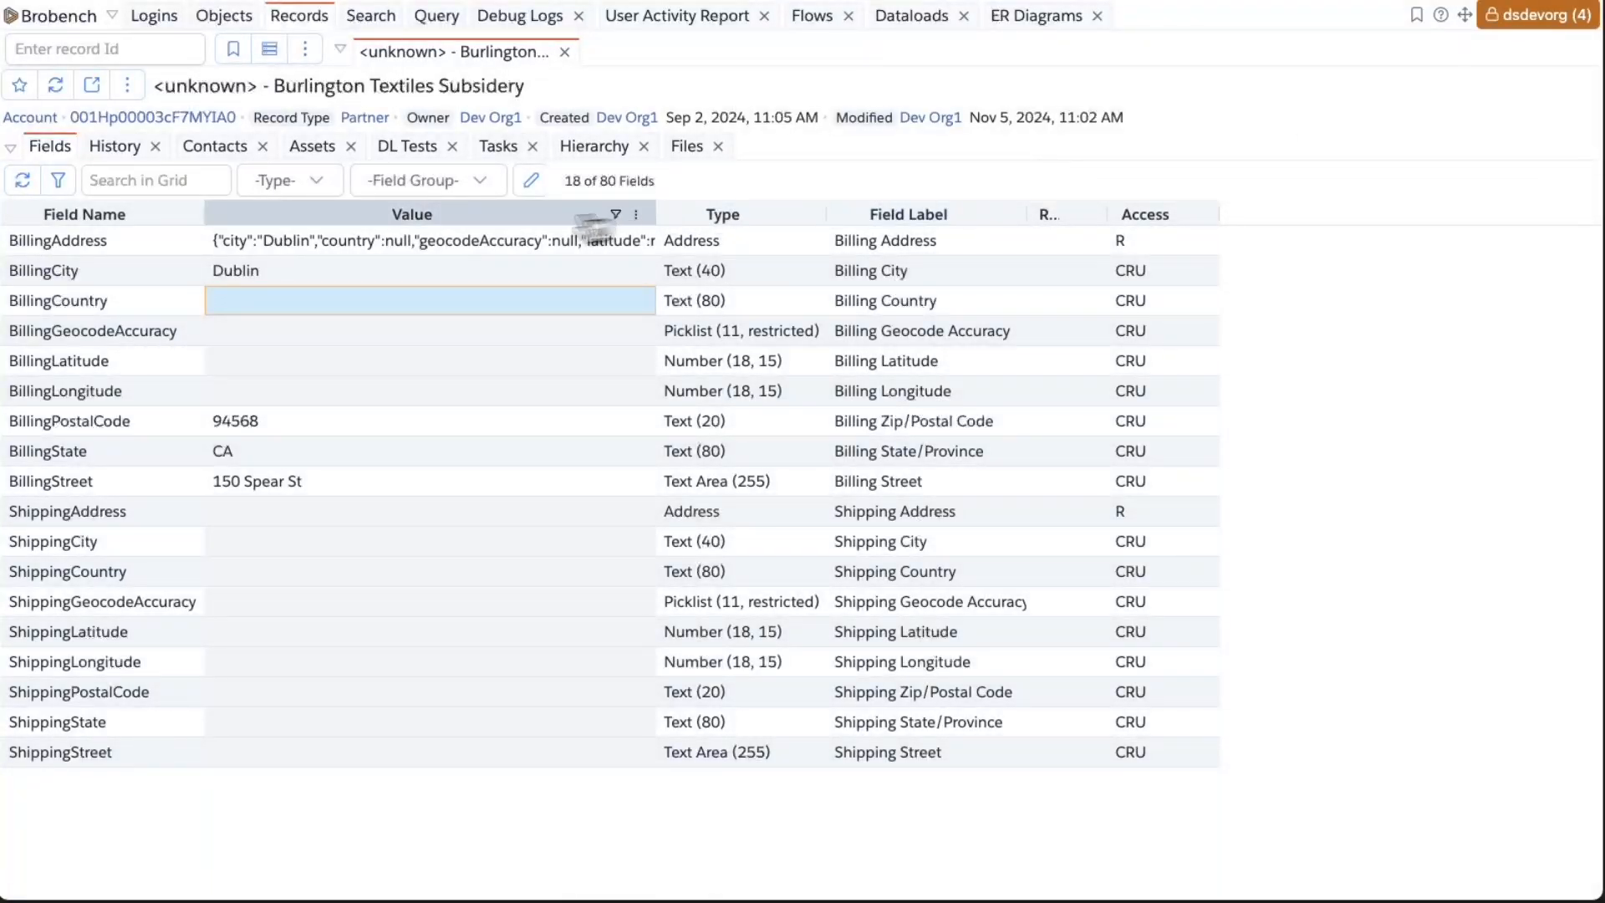
Step: Filter the field grid by the Billing group and examine the whole list of fields left after hiding
click(428, 179)
click(428, 249)
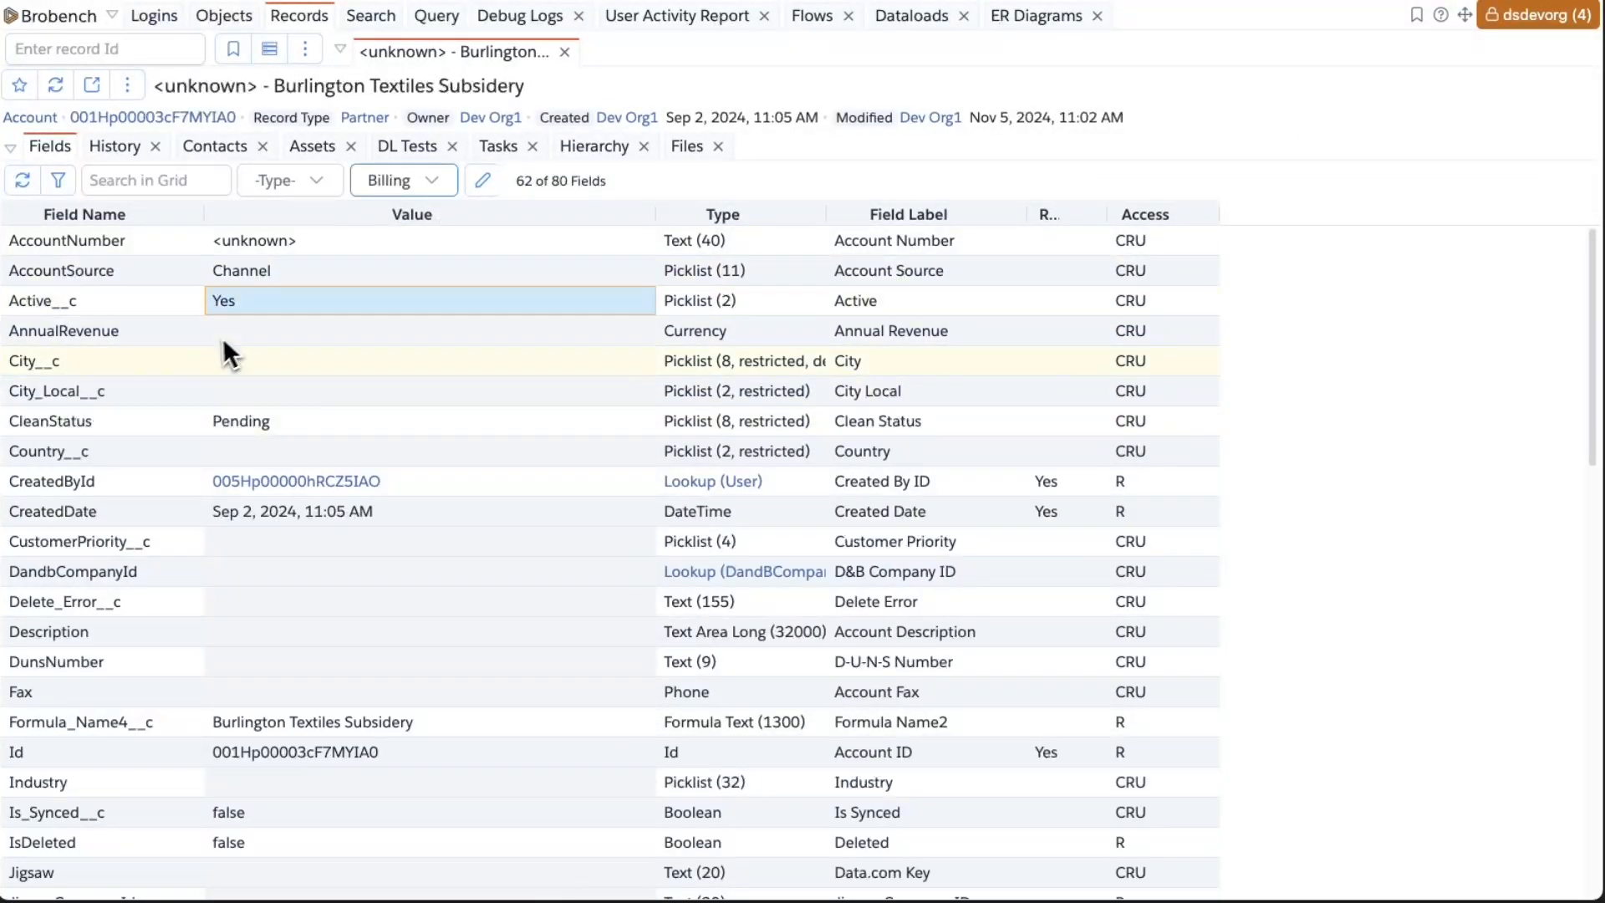
scroll(393, 545, down, 10)
scroll(153, 465, up, 3)
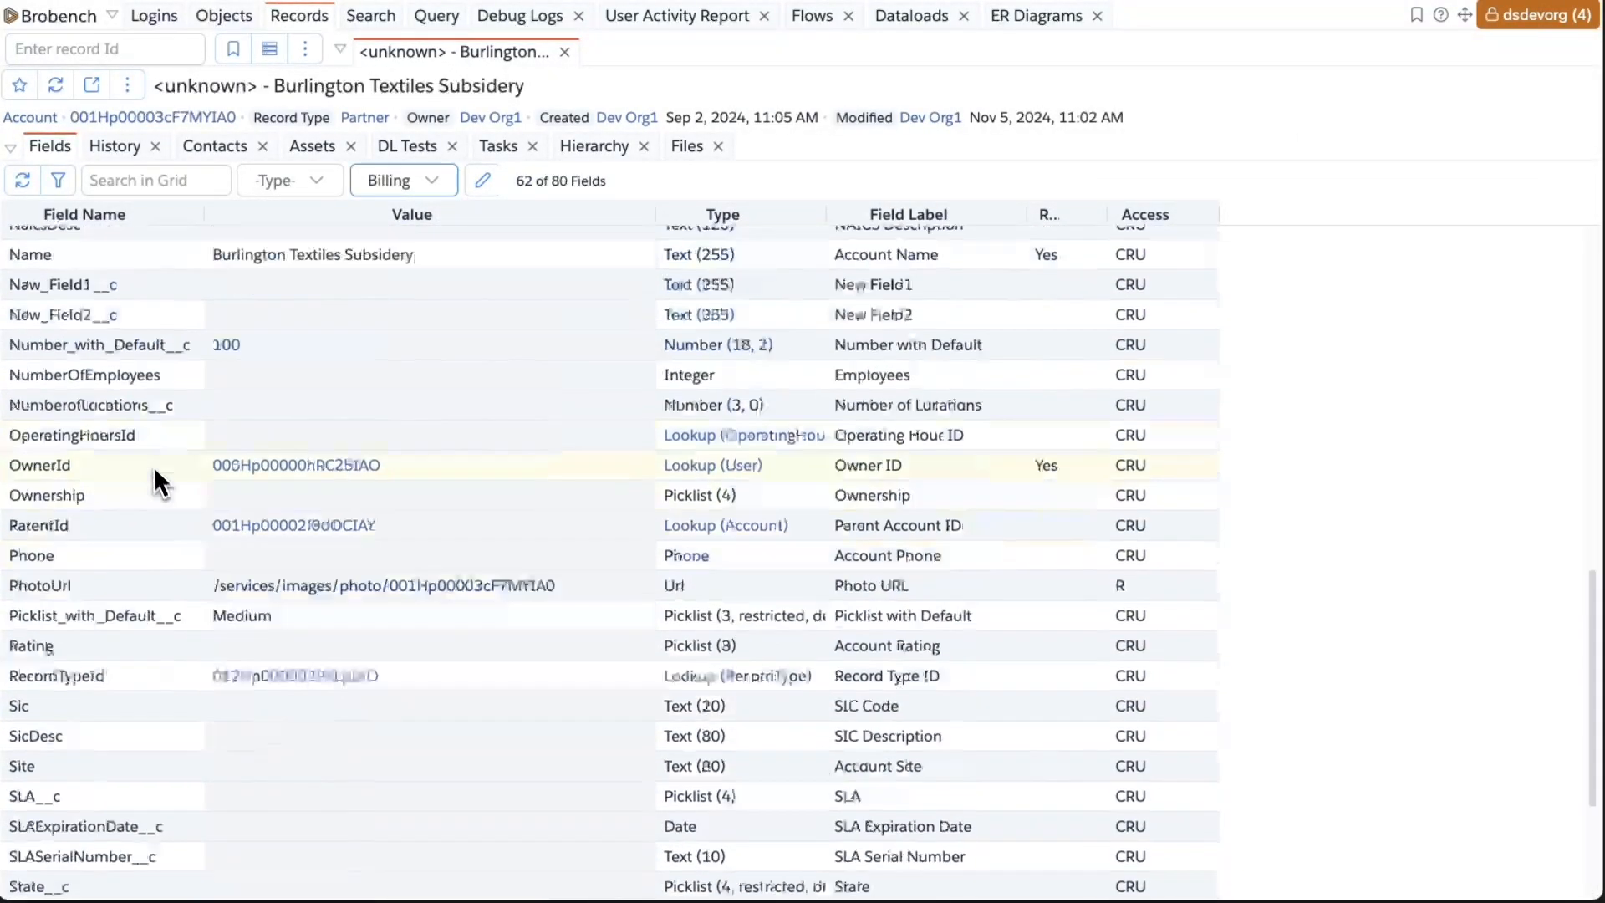
scroll(153, 465, up, 10)
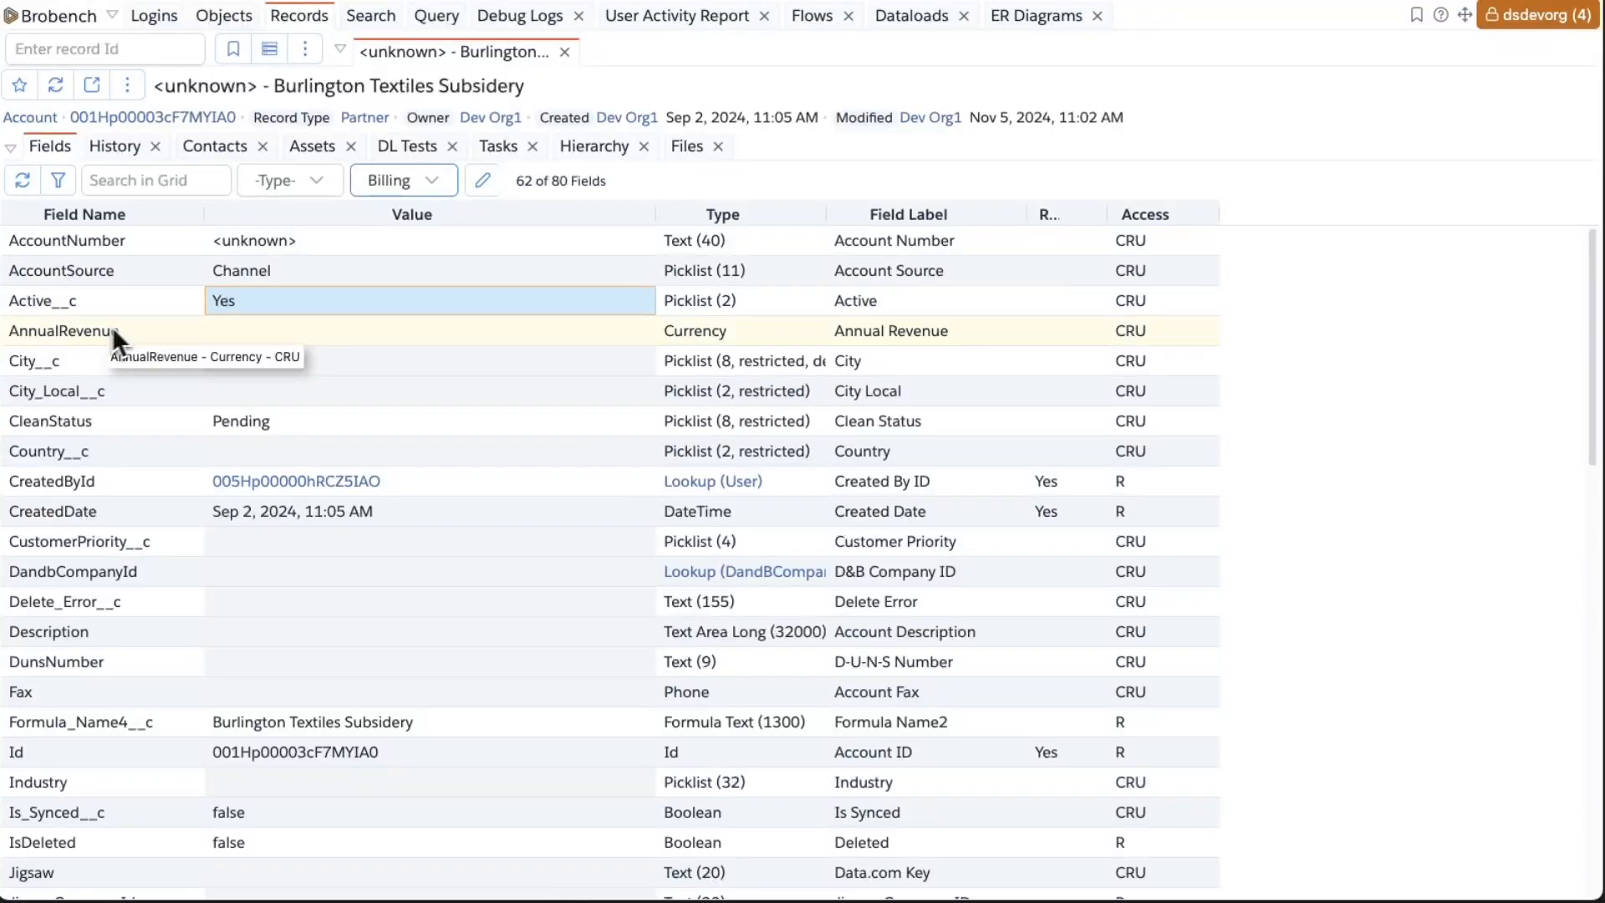
Step: Review the Billing field group's settings in the field group manager and close them without saving
click(426, 186)
click(443, 284)
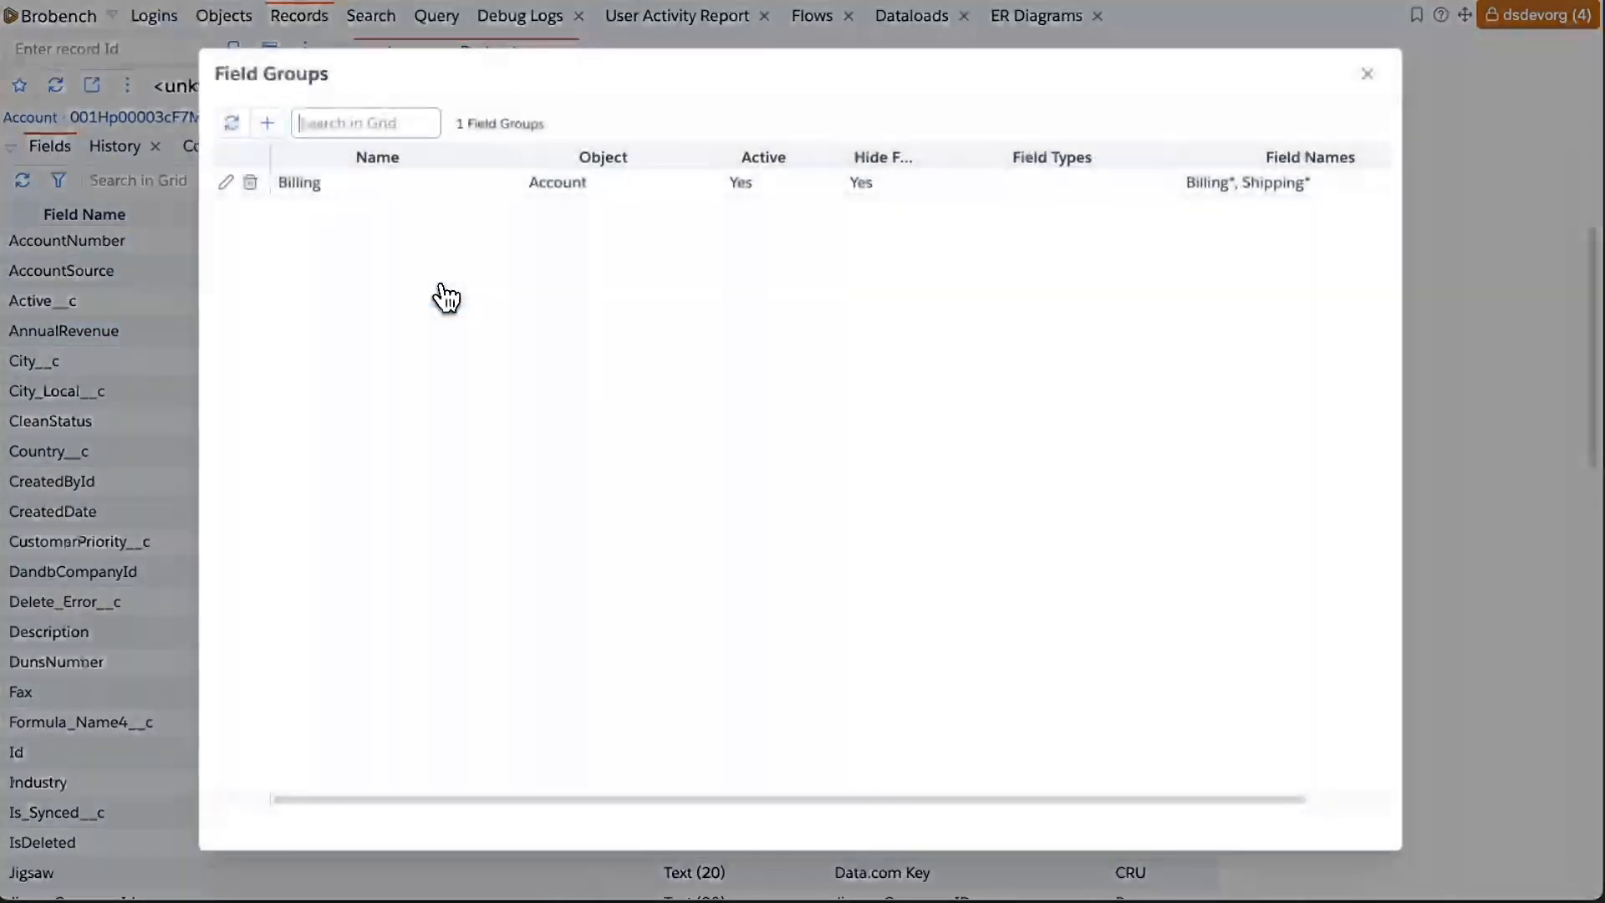
click(226, 183)
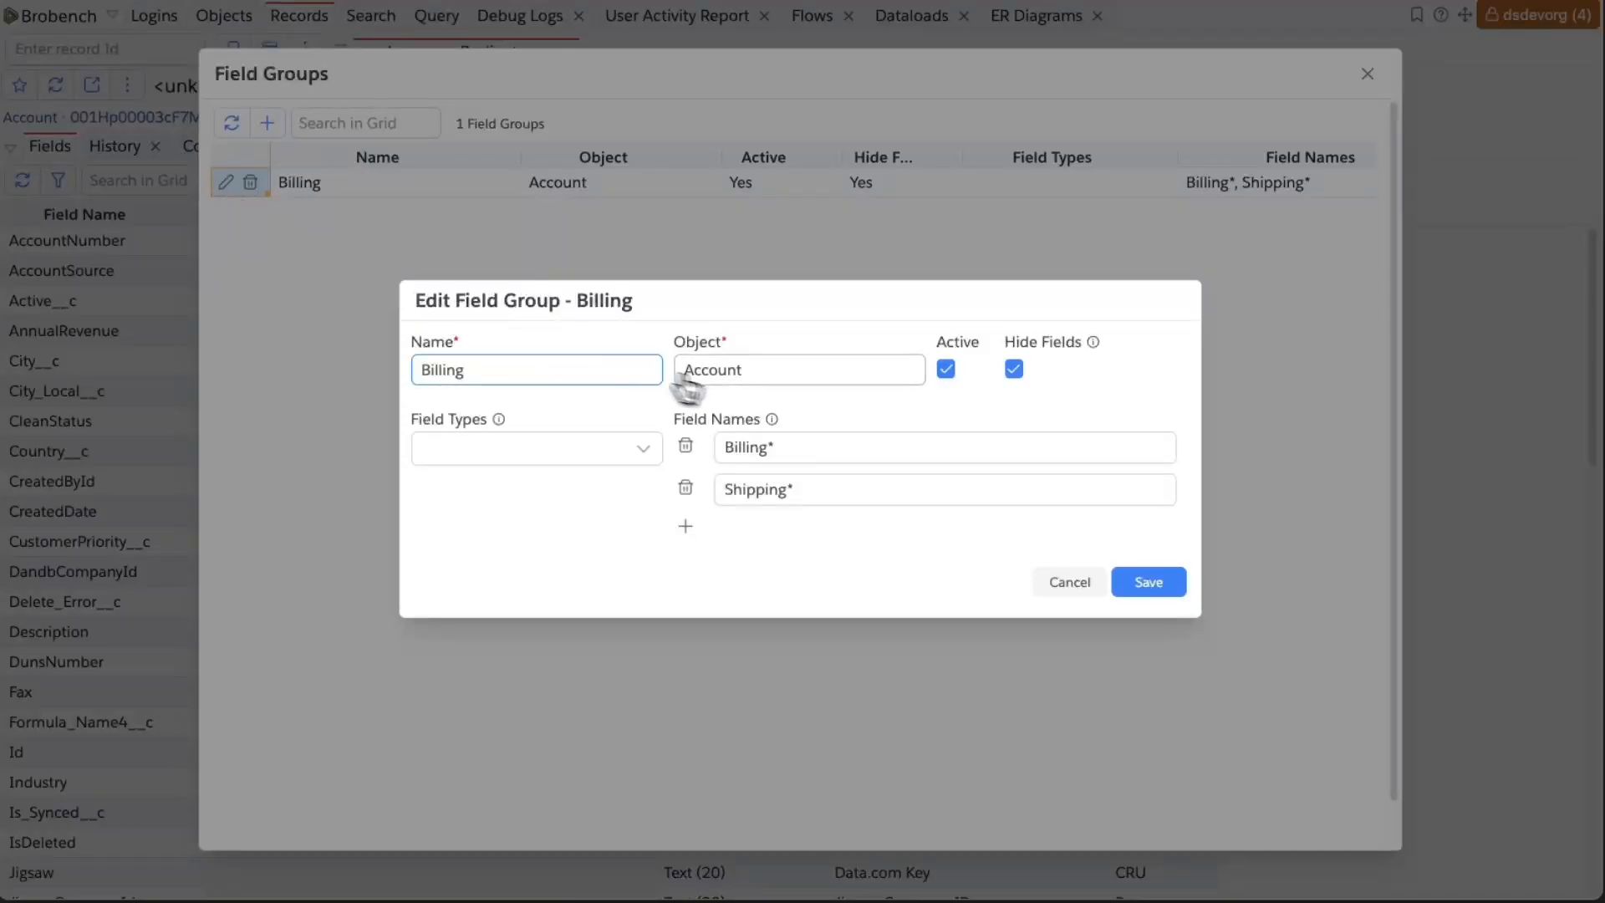
click(1056, 585)
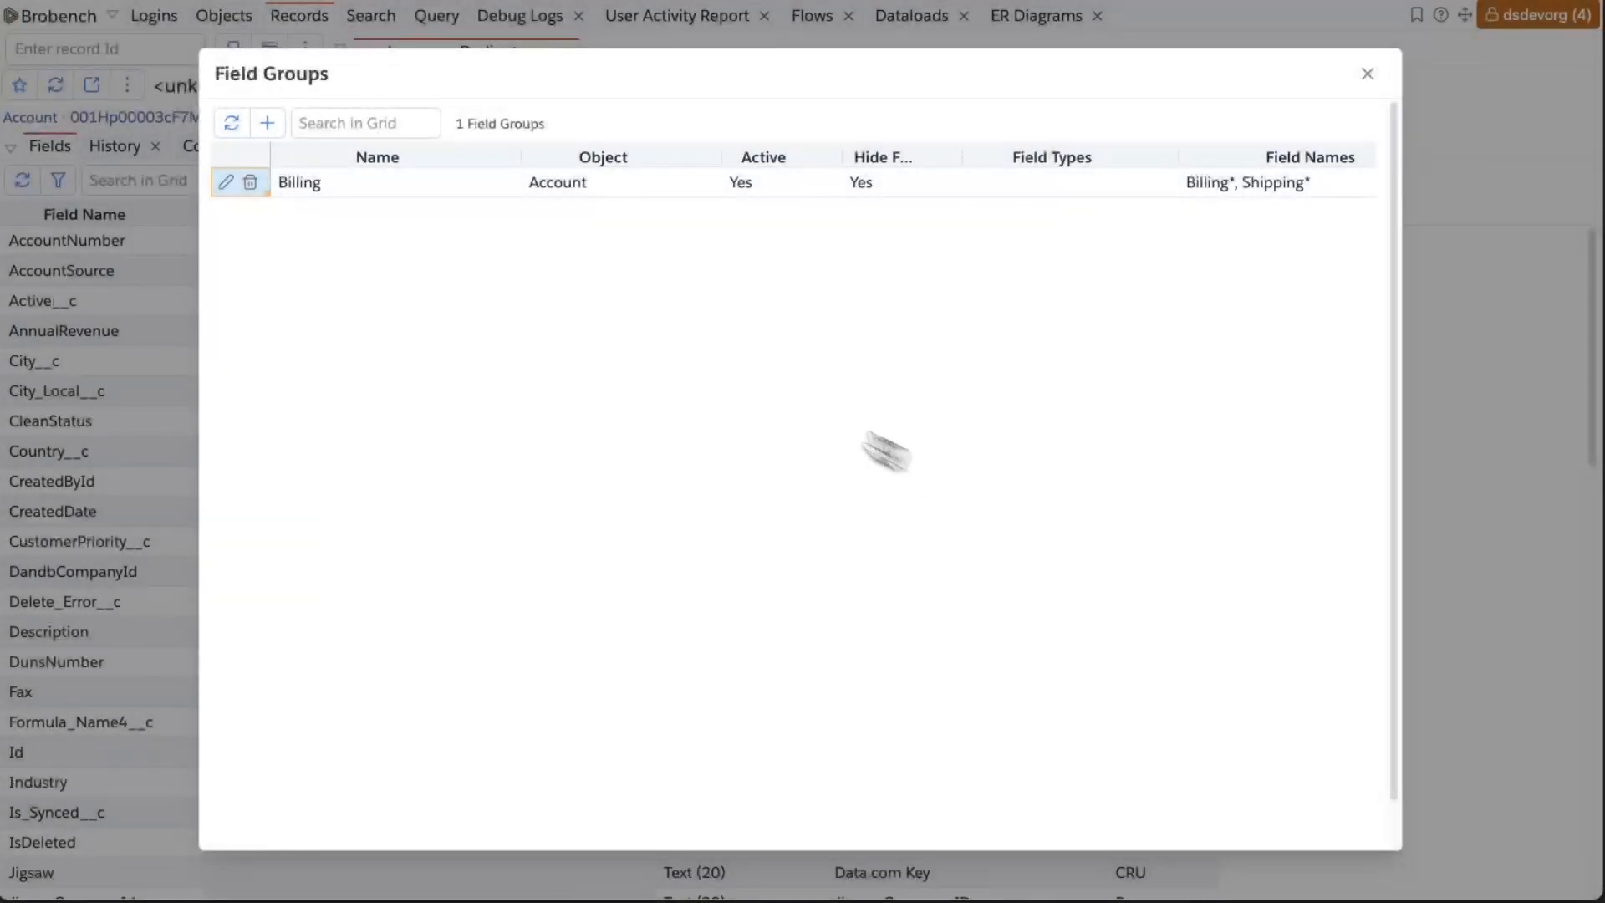
Step: Close the field group manager and check which field types the grid can be filtered by
click(1368, 74)
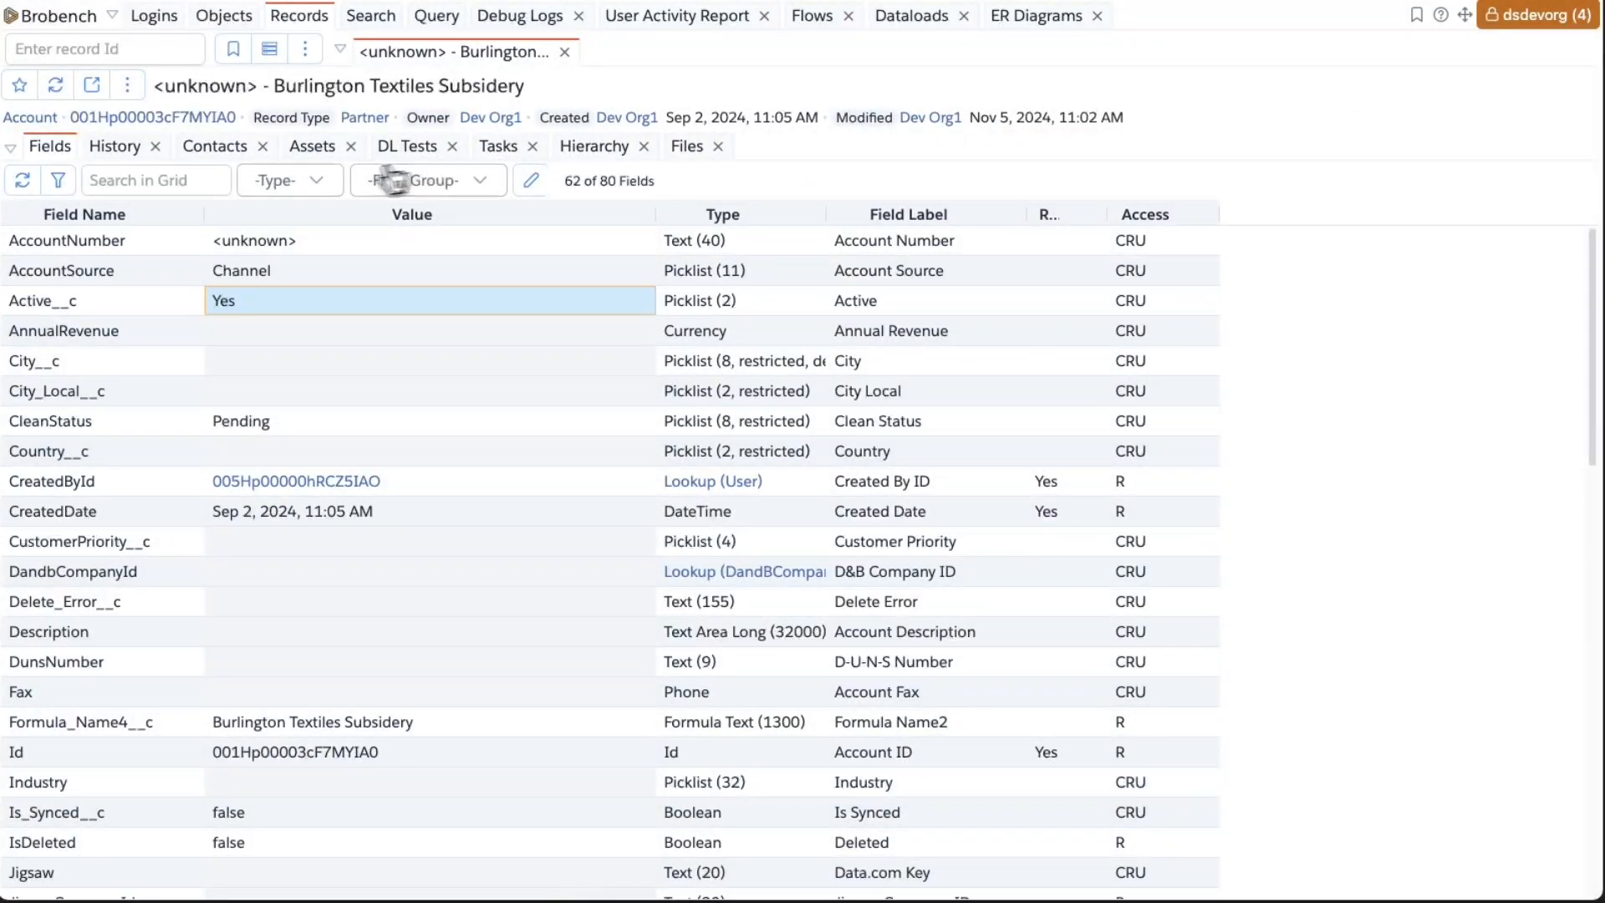
click(303, 189)
click(588, 183)
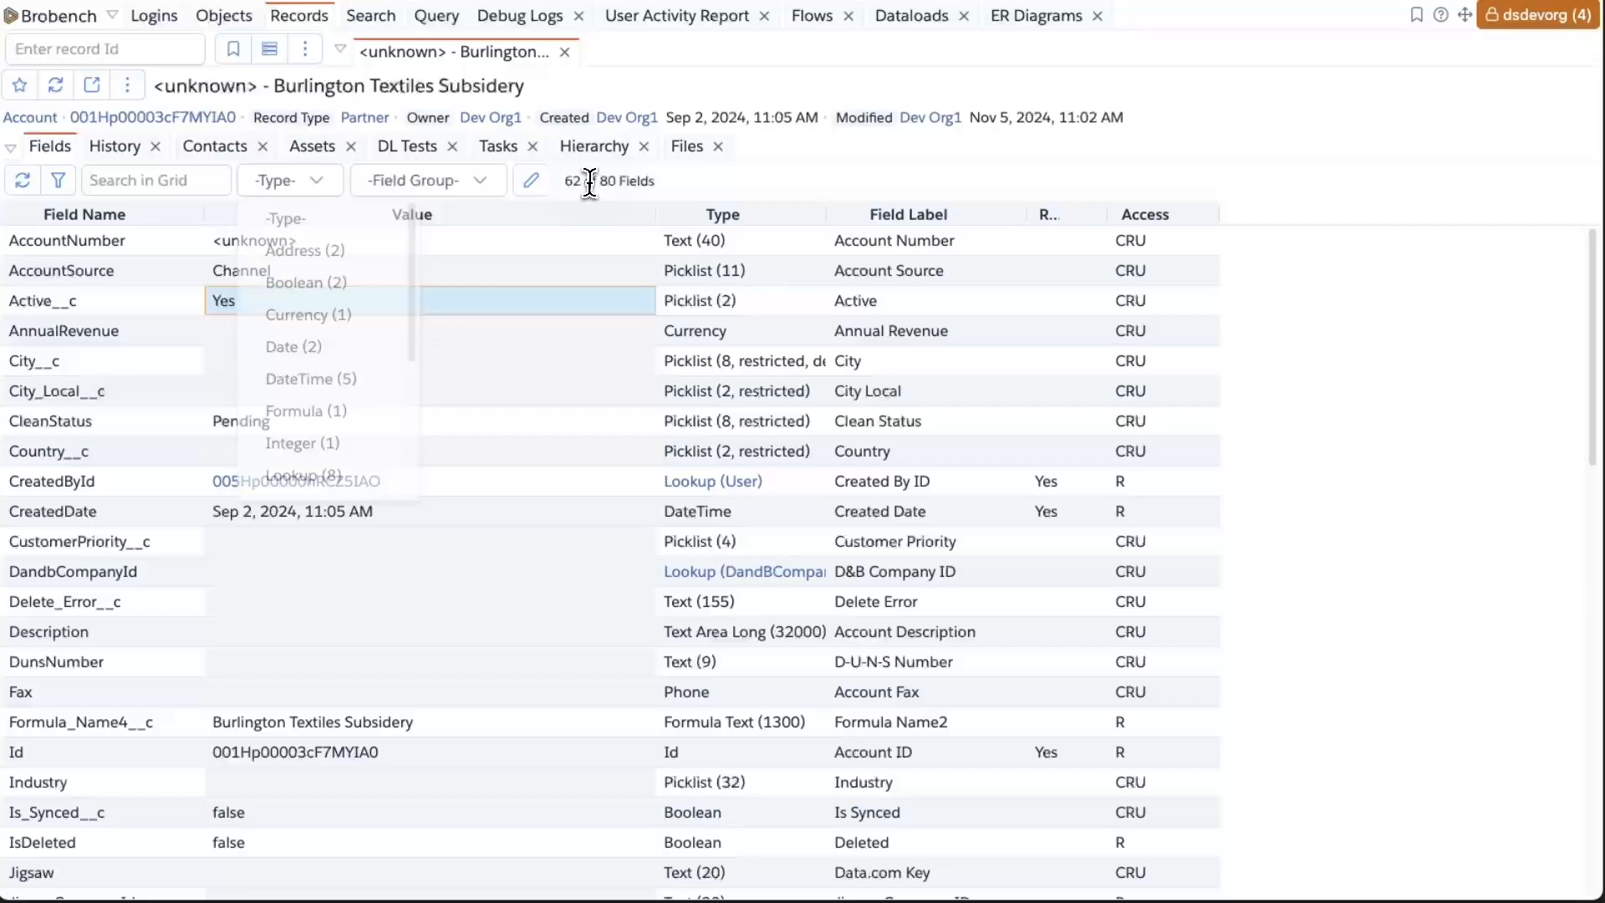
Step: Edit the Billing field group to include the Text, Double and Location field types
click(437, 197)
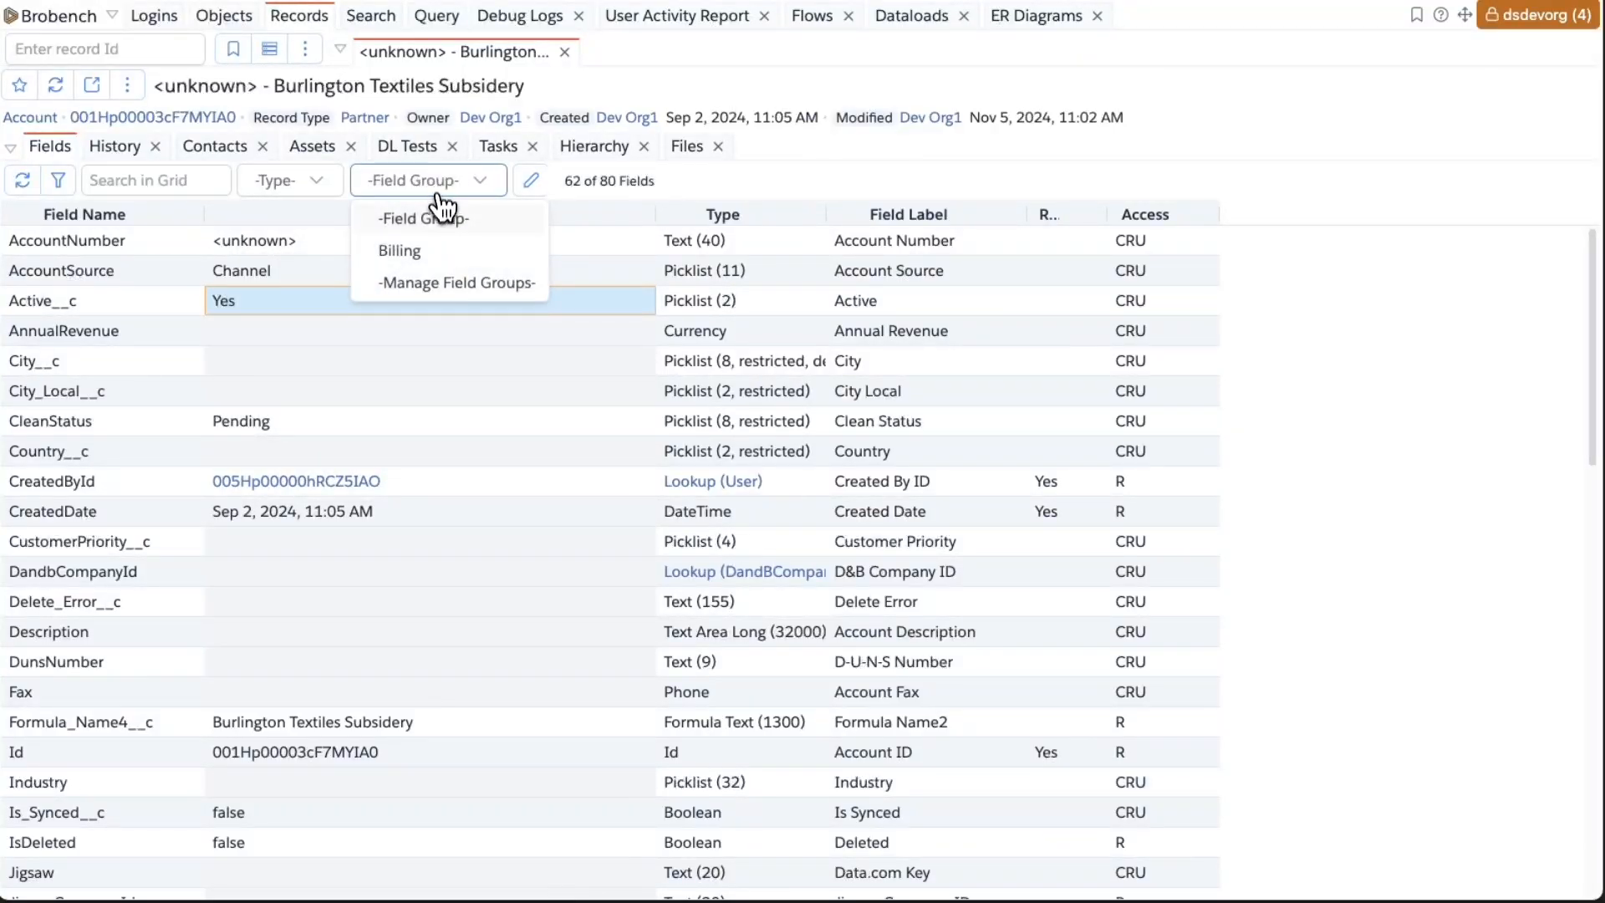
click(428, 278)
click(225, 182)
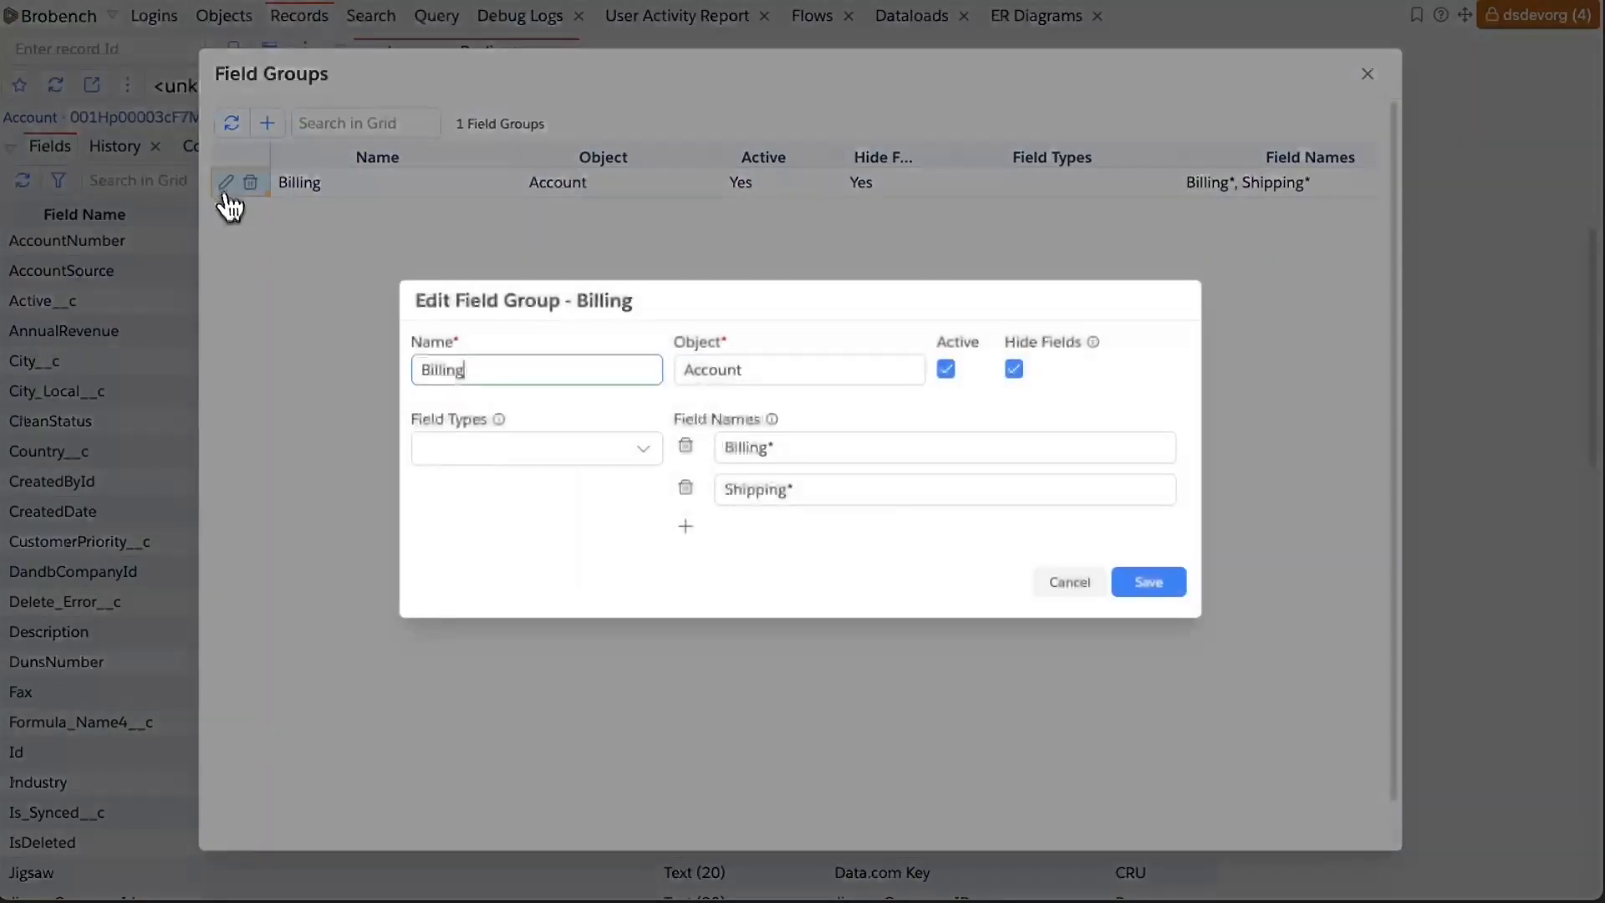
click(566, 449)
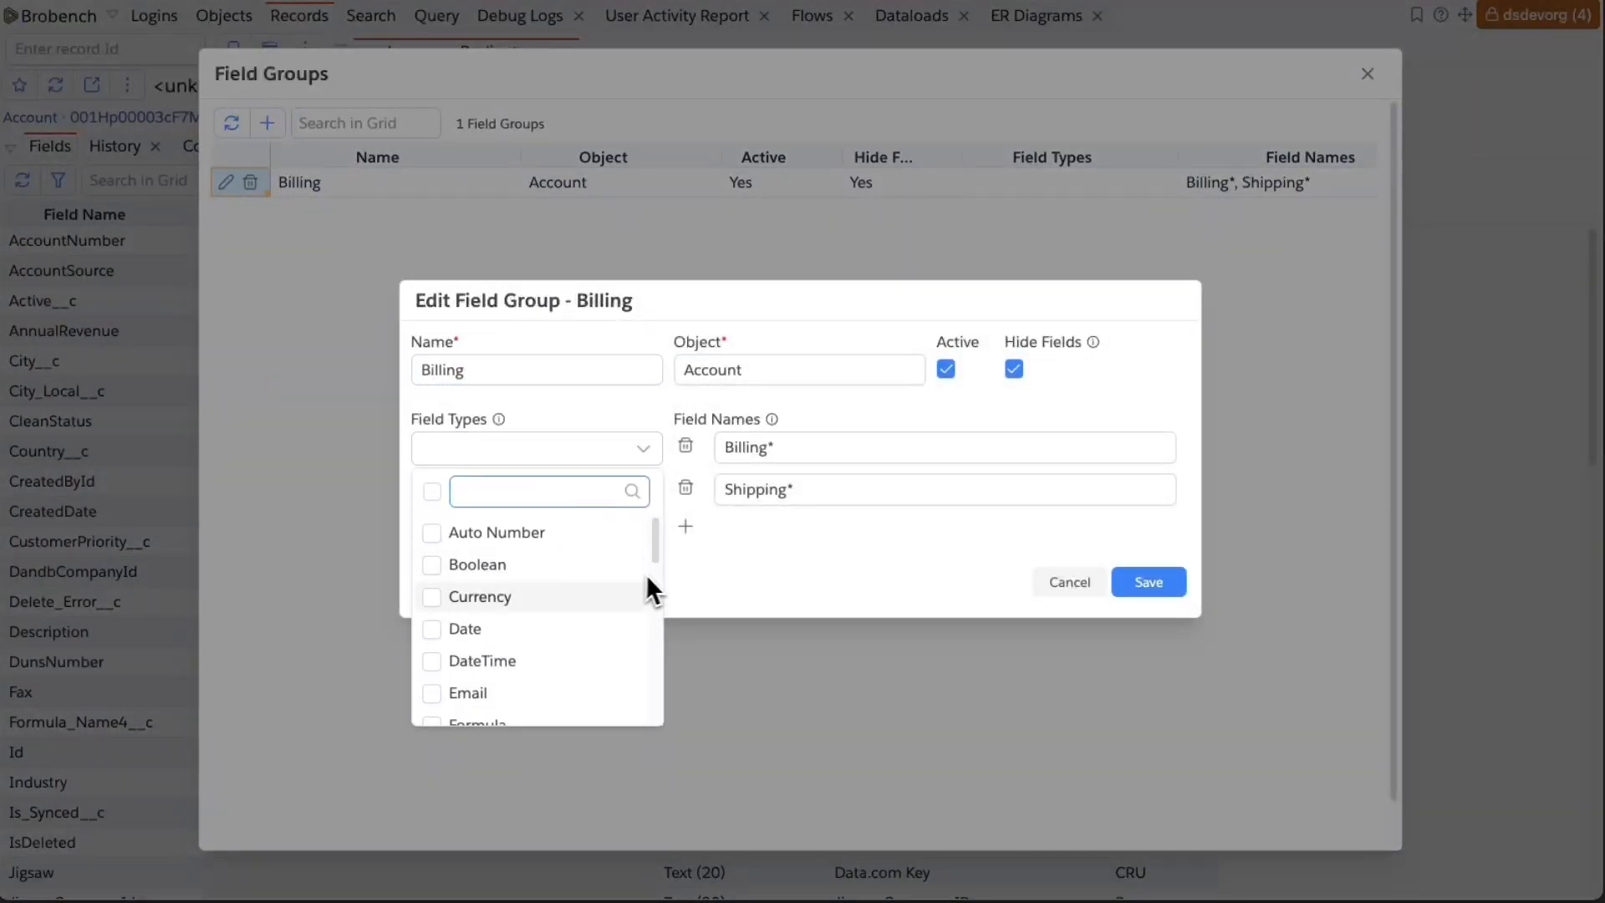
drag(652, 549, 656, 706)
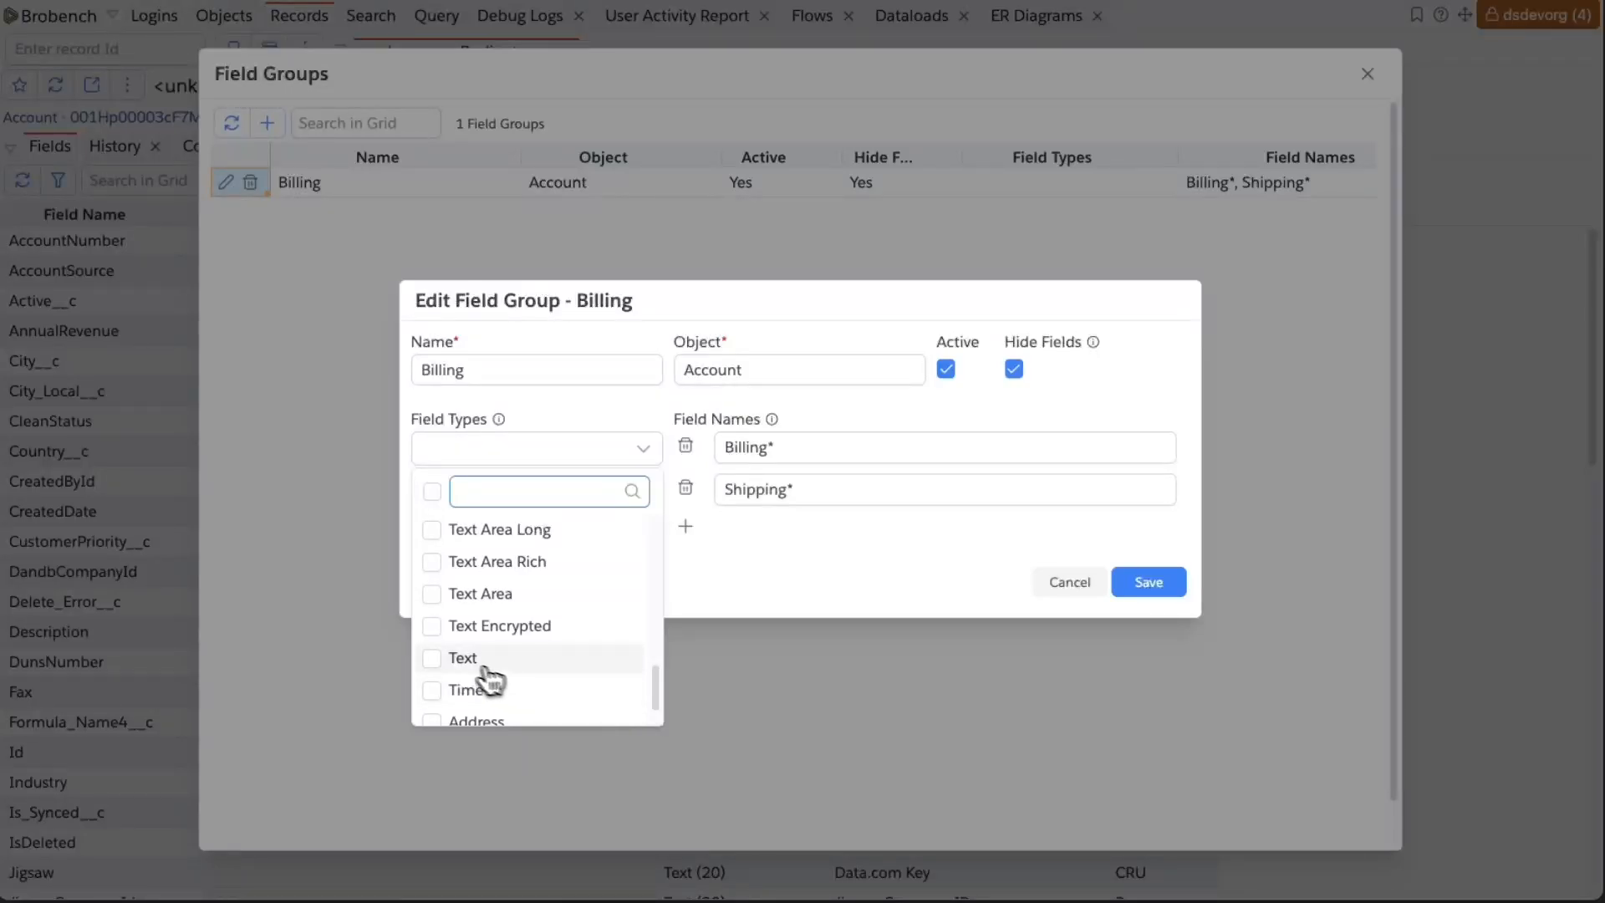
click(433, 659)
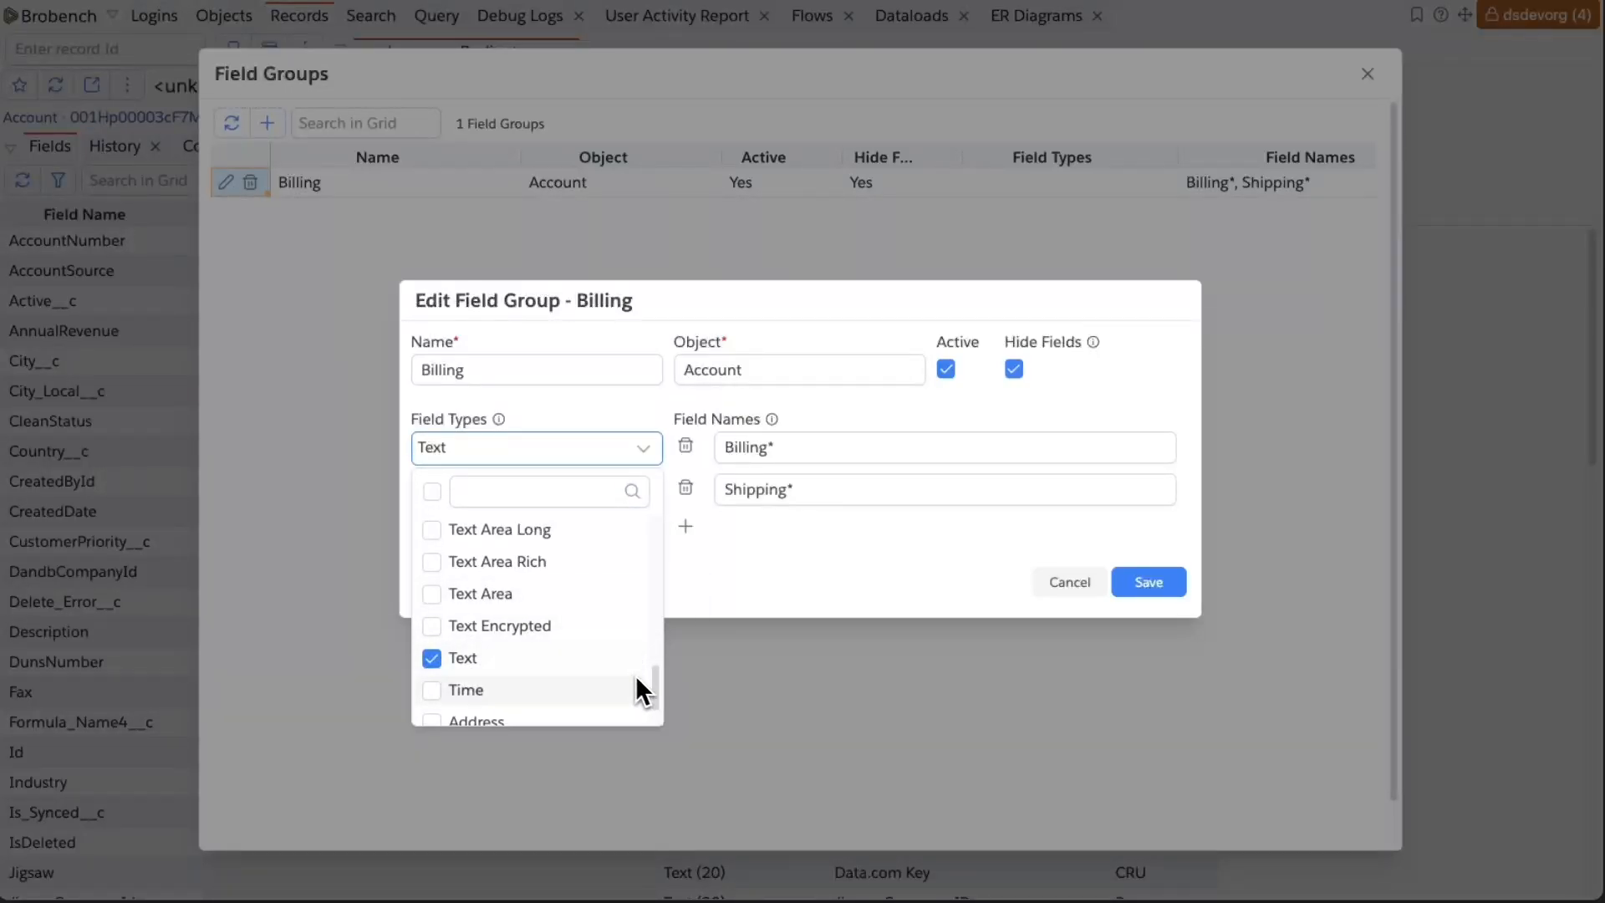
drag(654, 691, 646, 604)
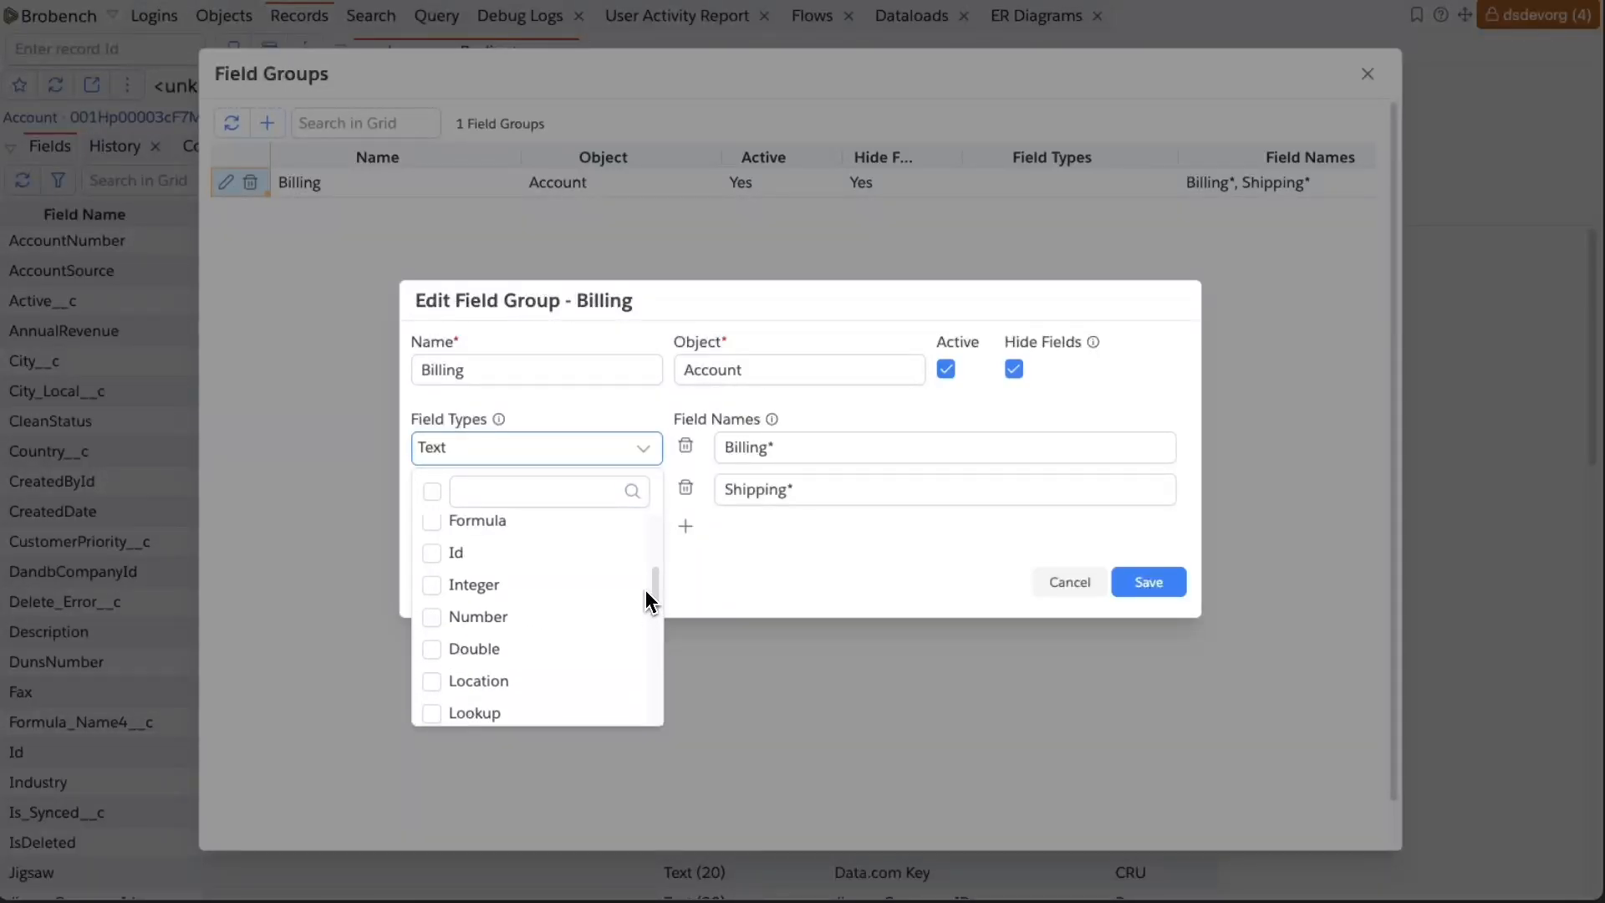
click(535, 652)
click(560, 681)
click(729, 616)
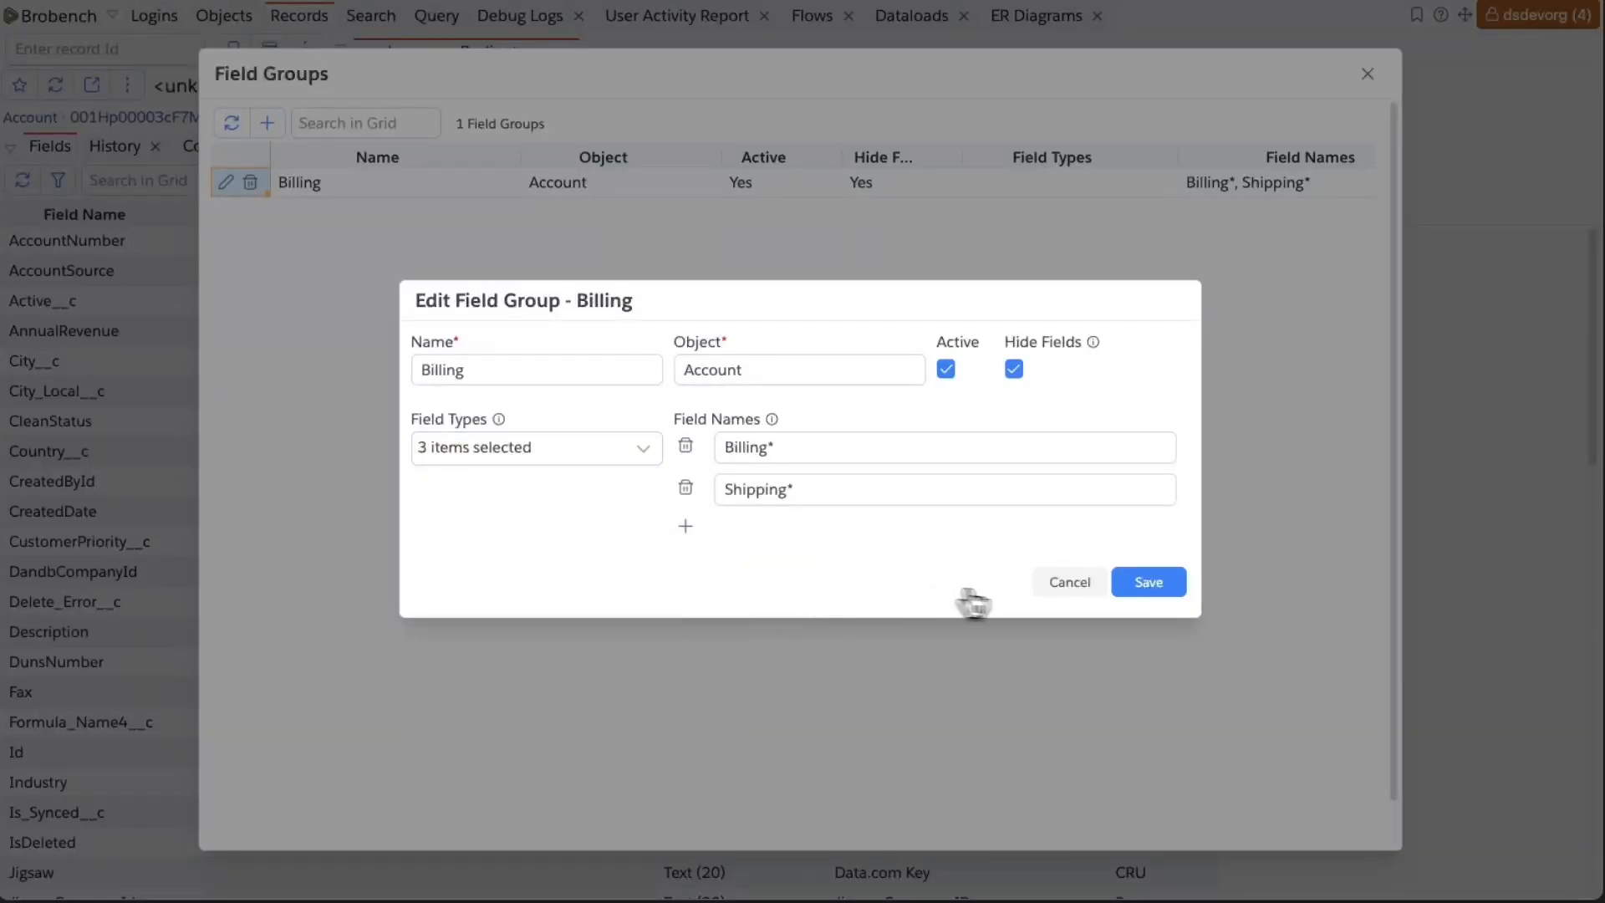
Step: Save the Billing group with its new field types and filter the field grid by it
click(1132, 592)
click(1366, 77)
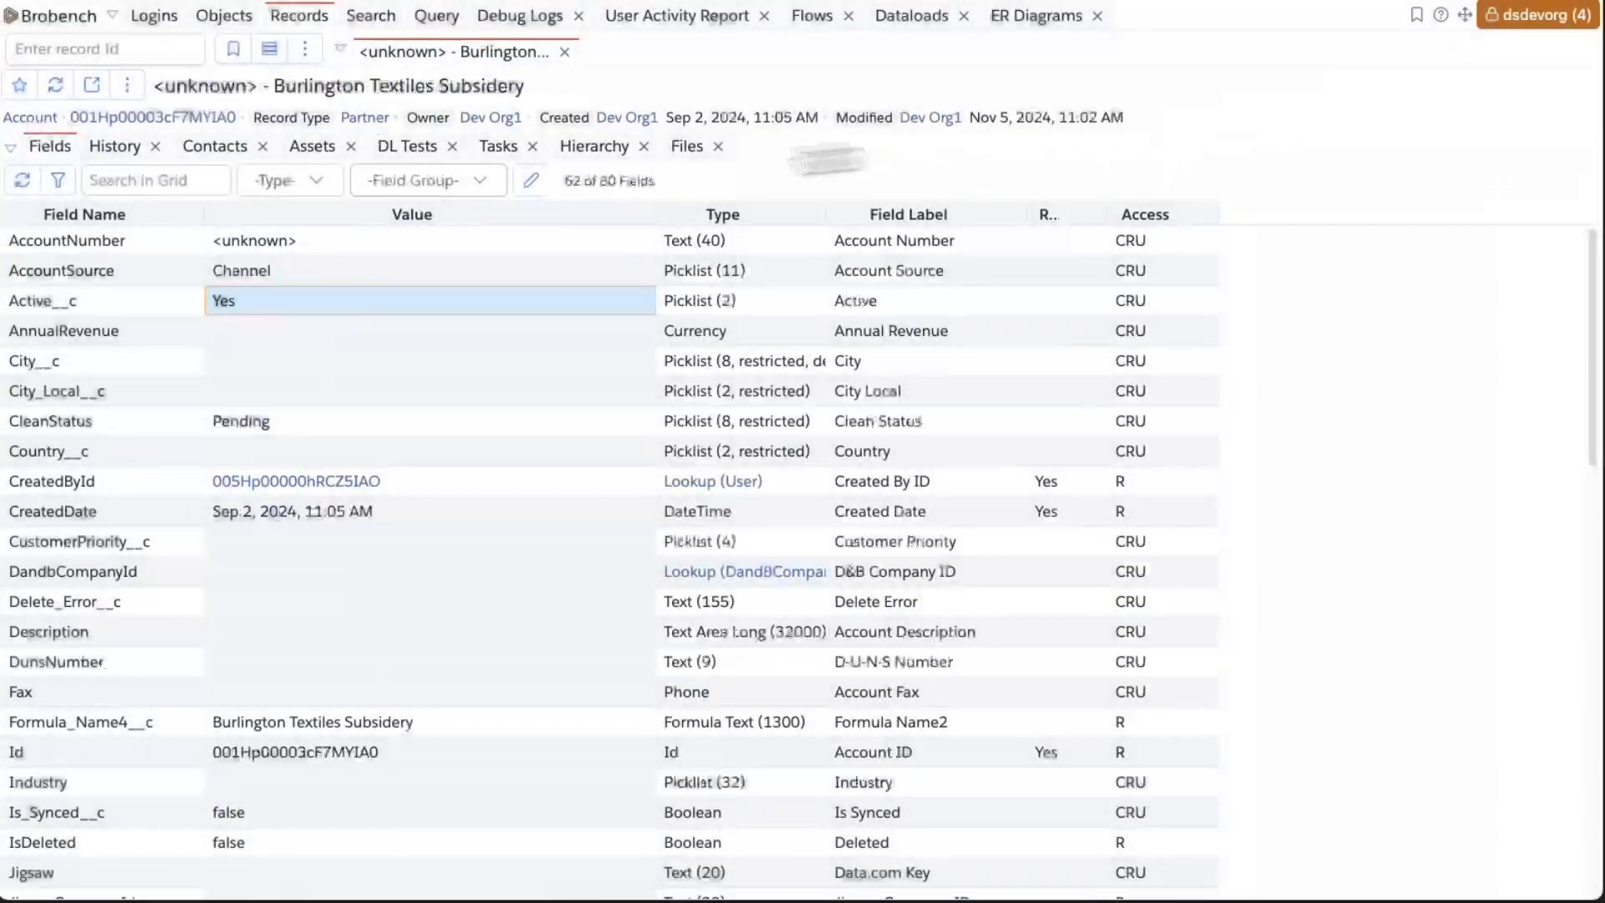
click(387, 183)
click(394, 247)
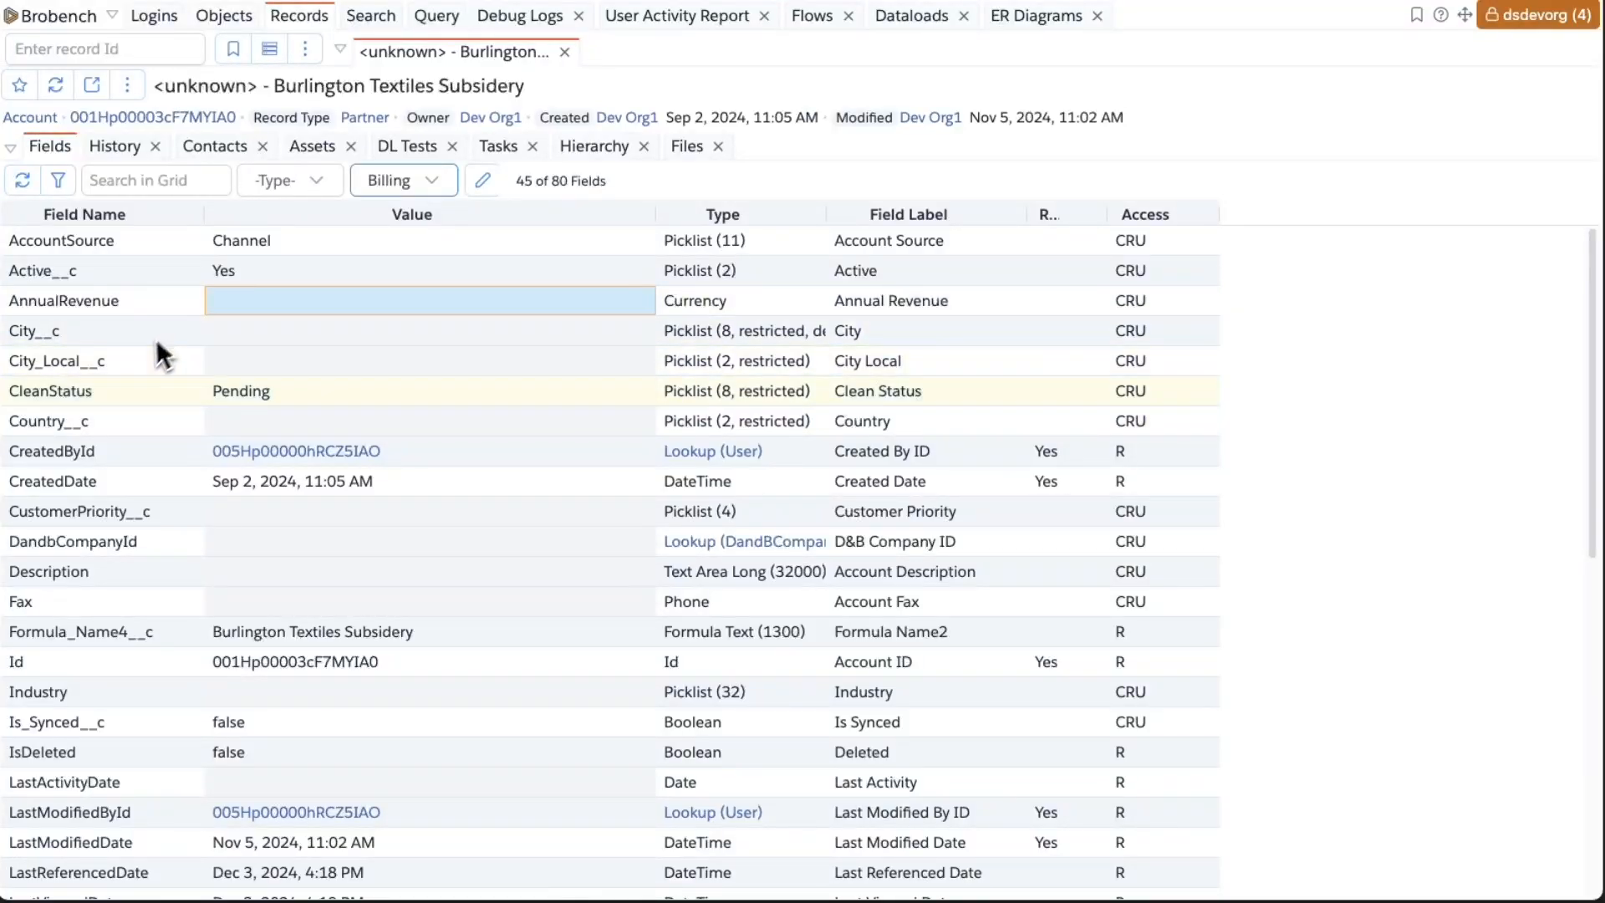
Step: Turn off Hide Fields for the Billing field group, save it and return to the field grid
click(432, 181)
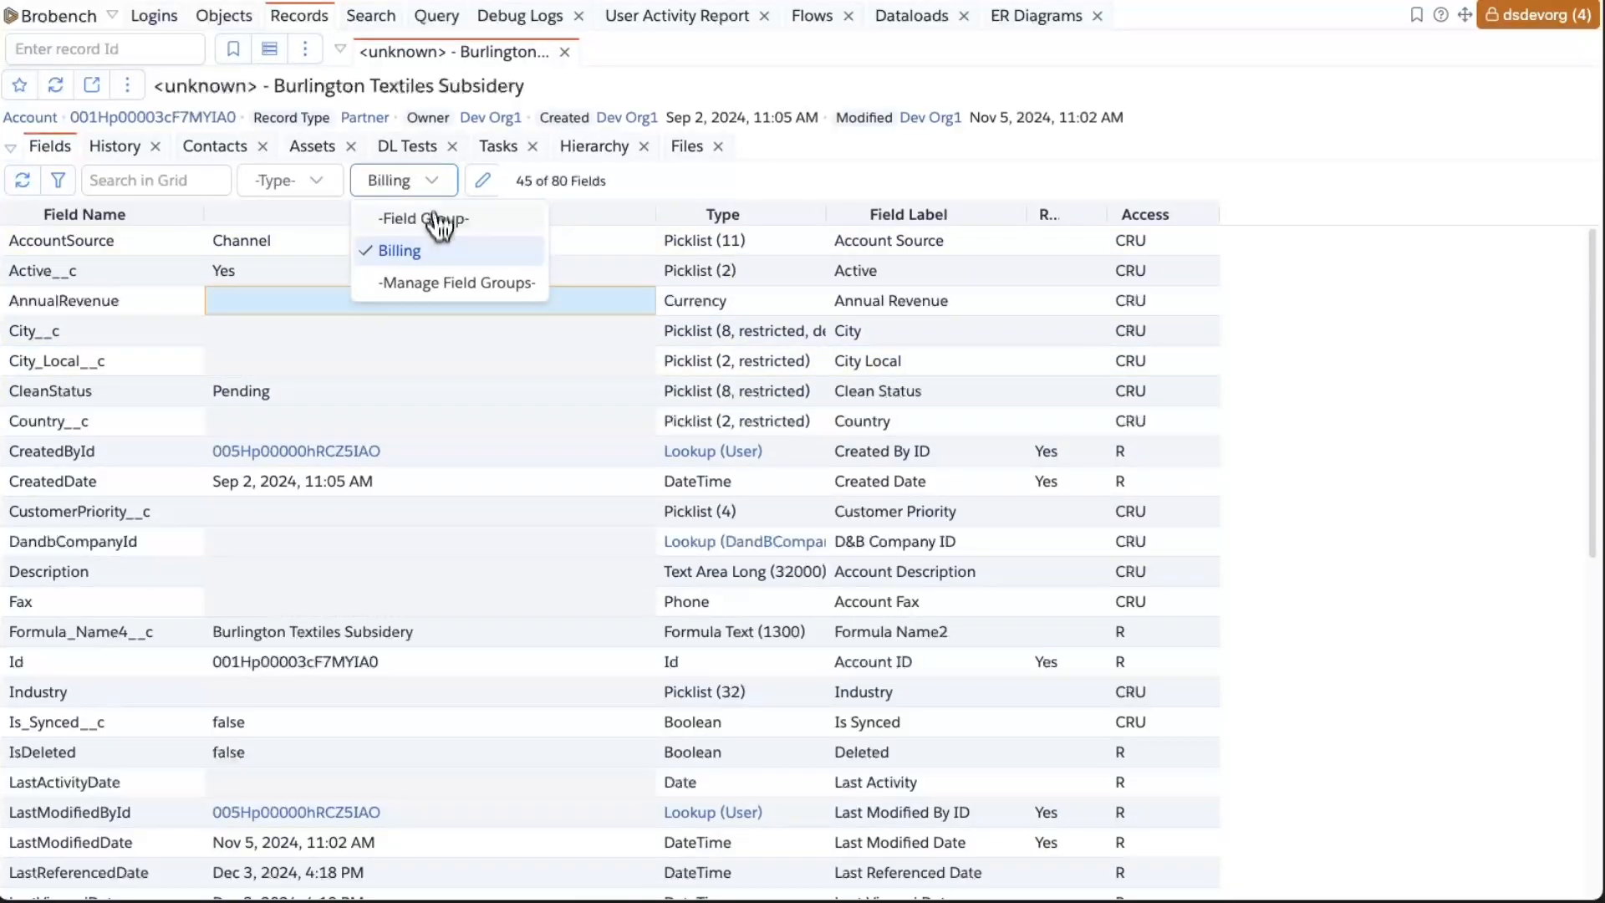
click(439, 278)
click(231, 186)
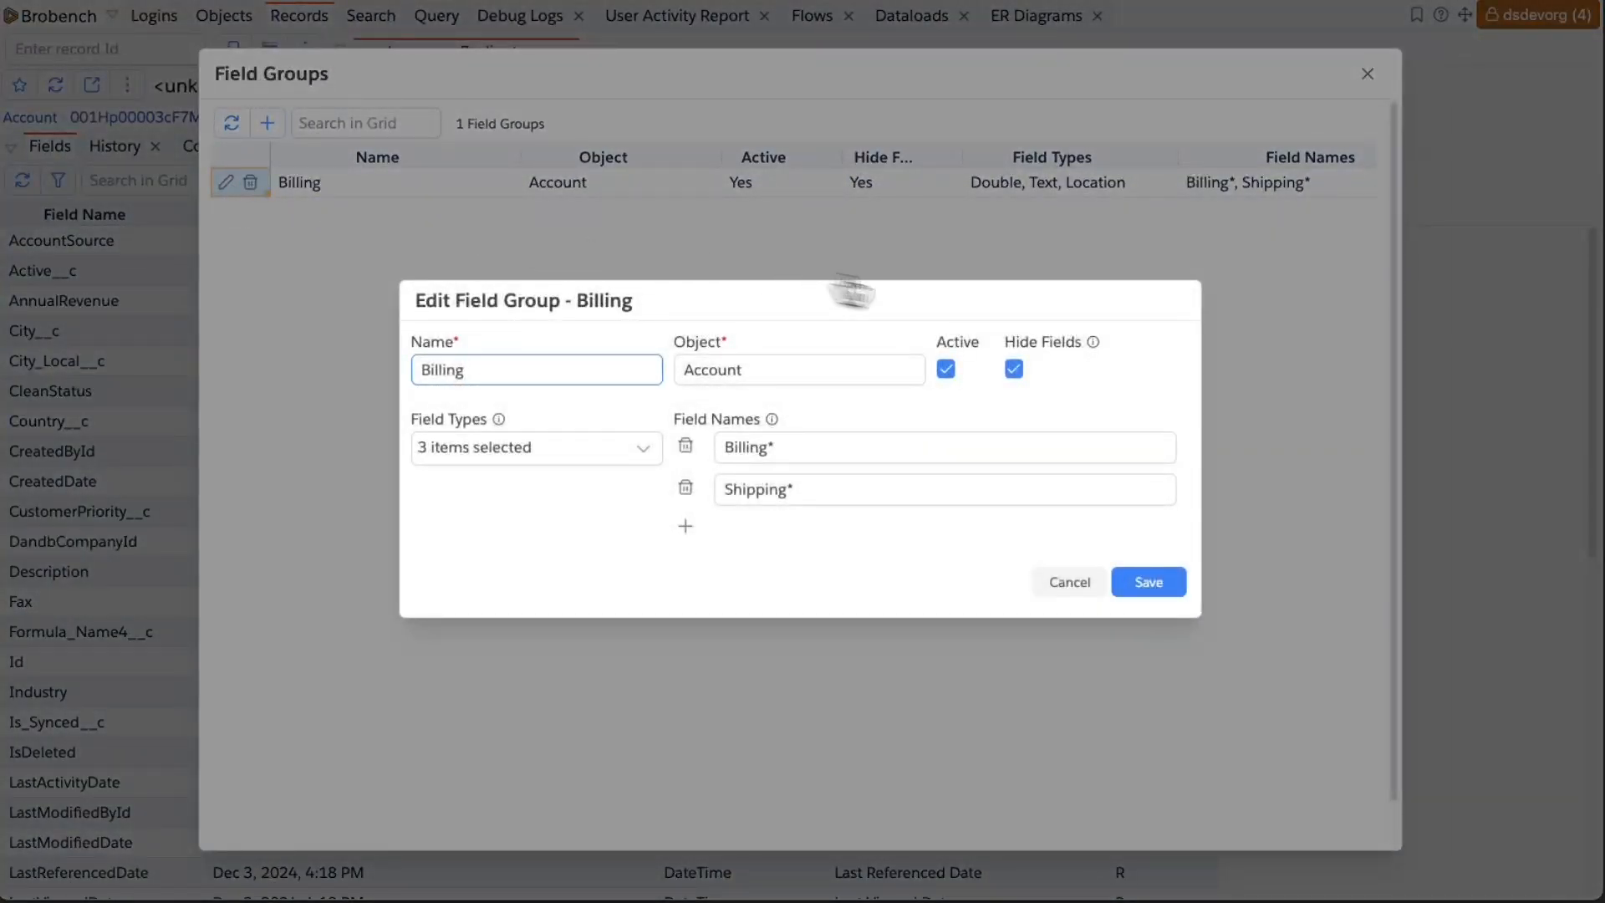
click(1012, 366)
click(1148, 583)
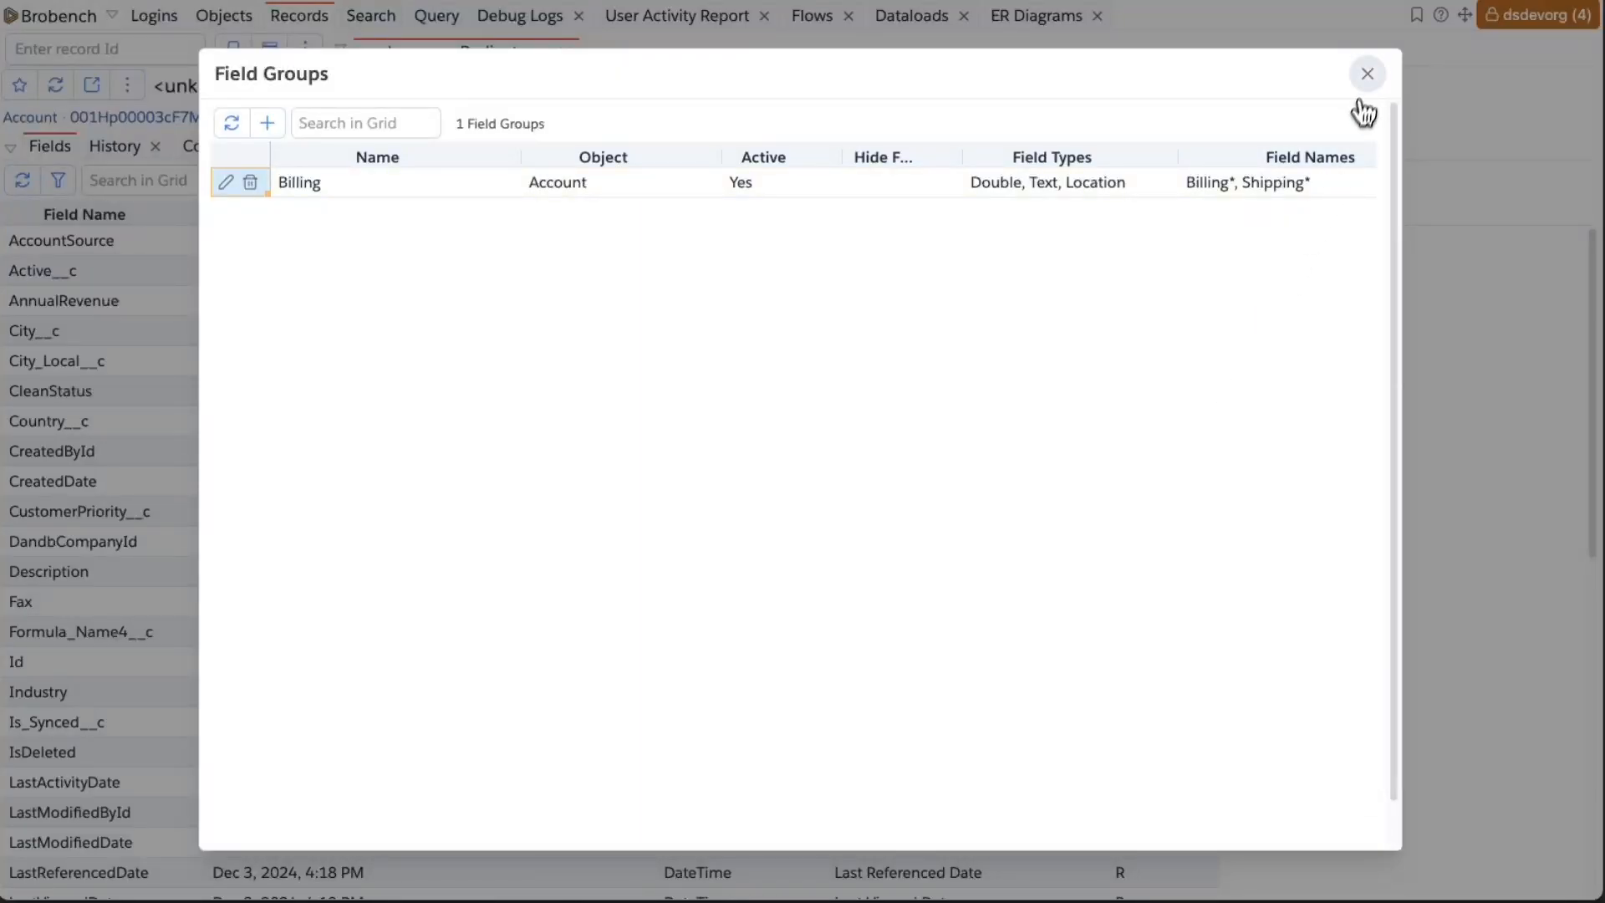
click(1368, 73)
Step: Filter the field grid by the updated Billing group and examine all fields matched by type or name
click(456, 181)
click(432, 253)
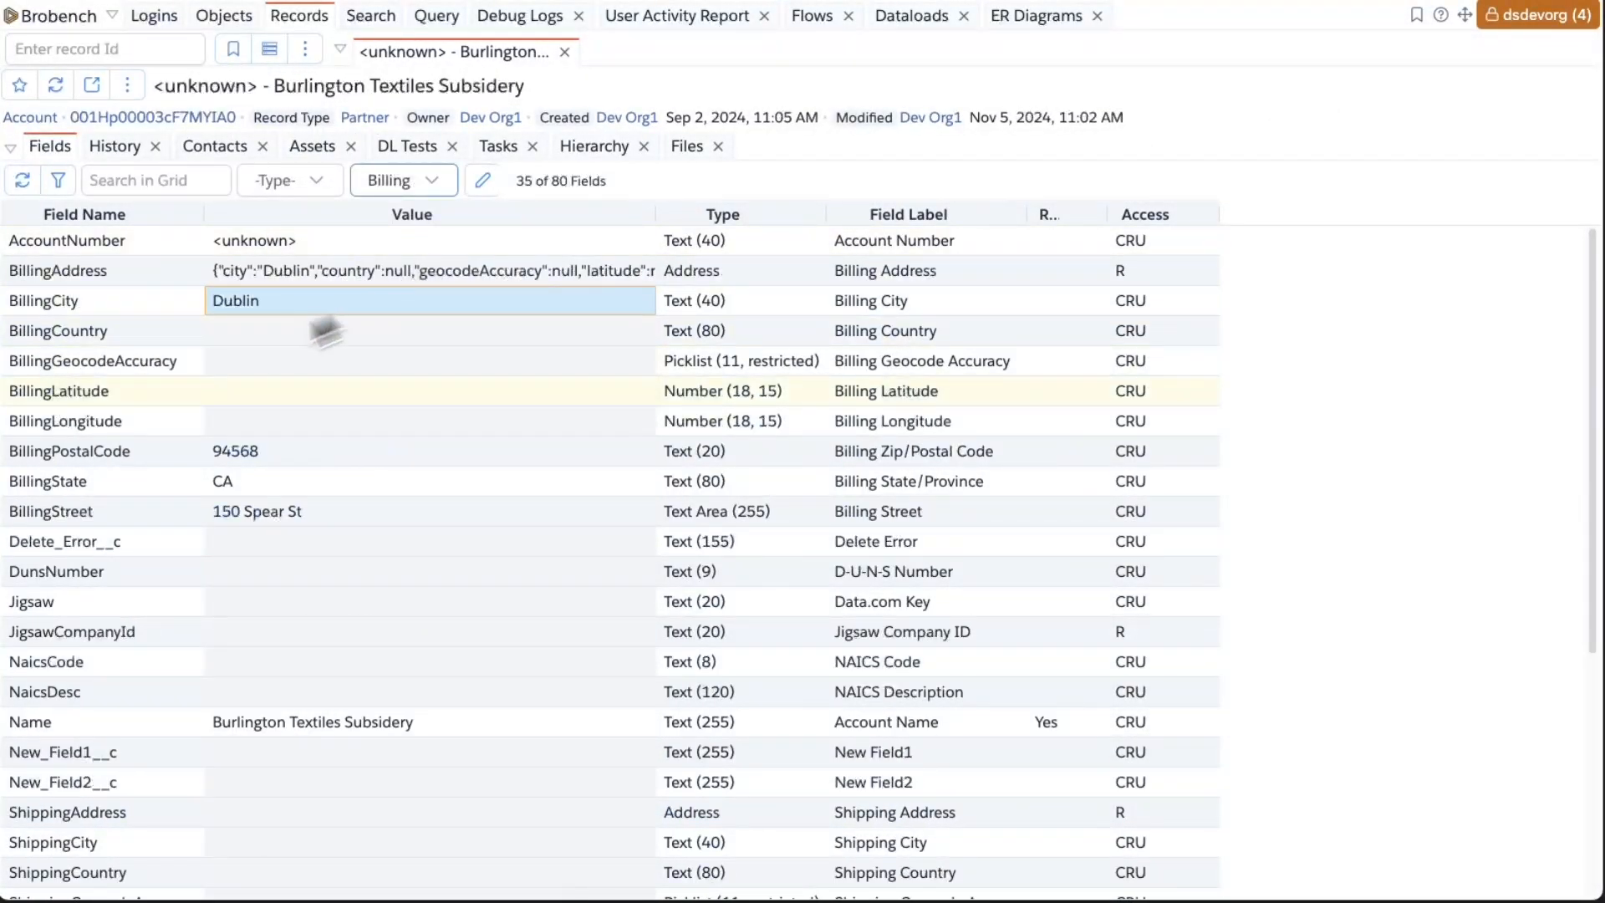
scroll(168, 404, down, 5)
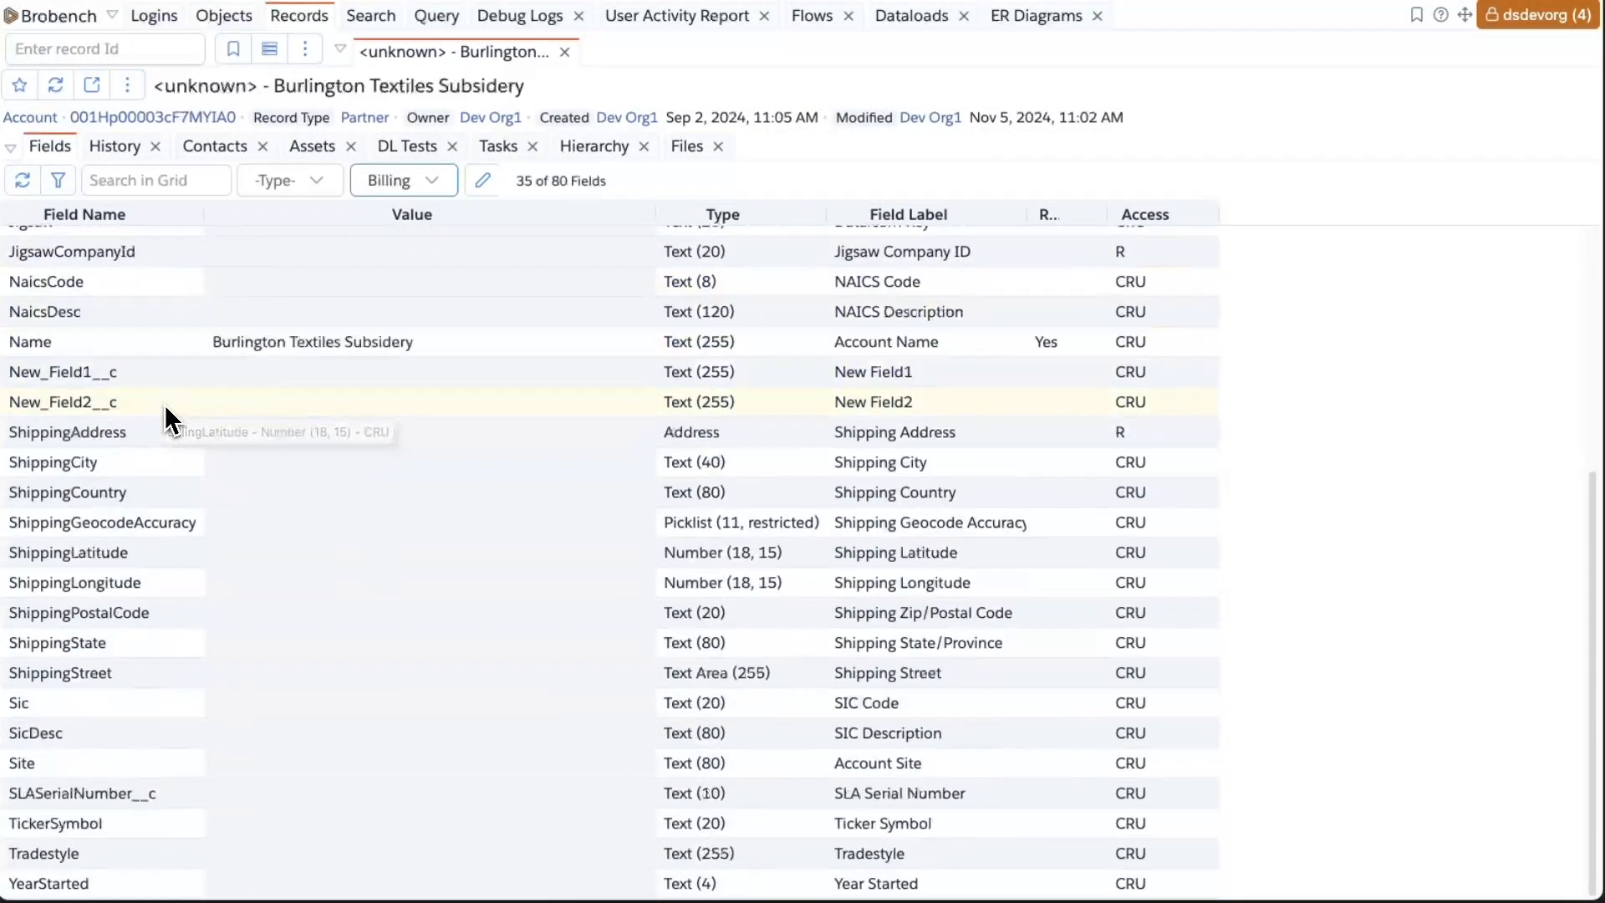
drag(111, 888, 325, 341)
click(325, 341)
scroll(309, 323, up, 5)
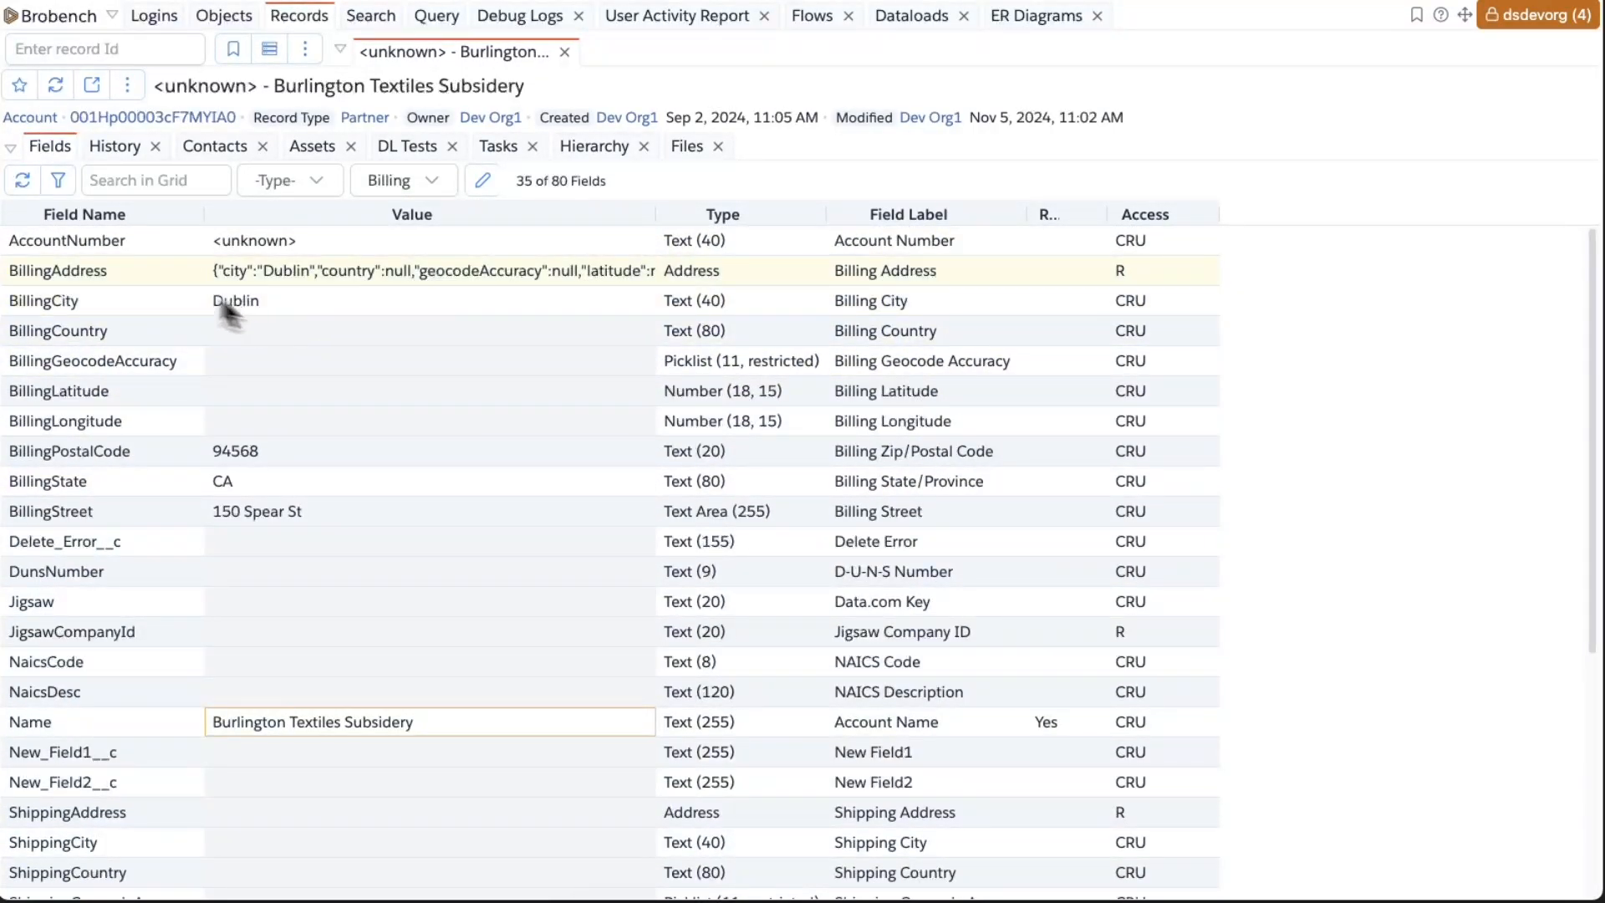
Step: Select the BillingAddress field name in the filtered grid and copy it
drag(136, 250, 446, 692)
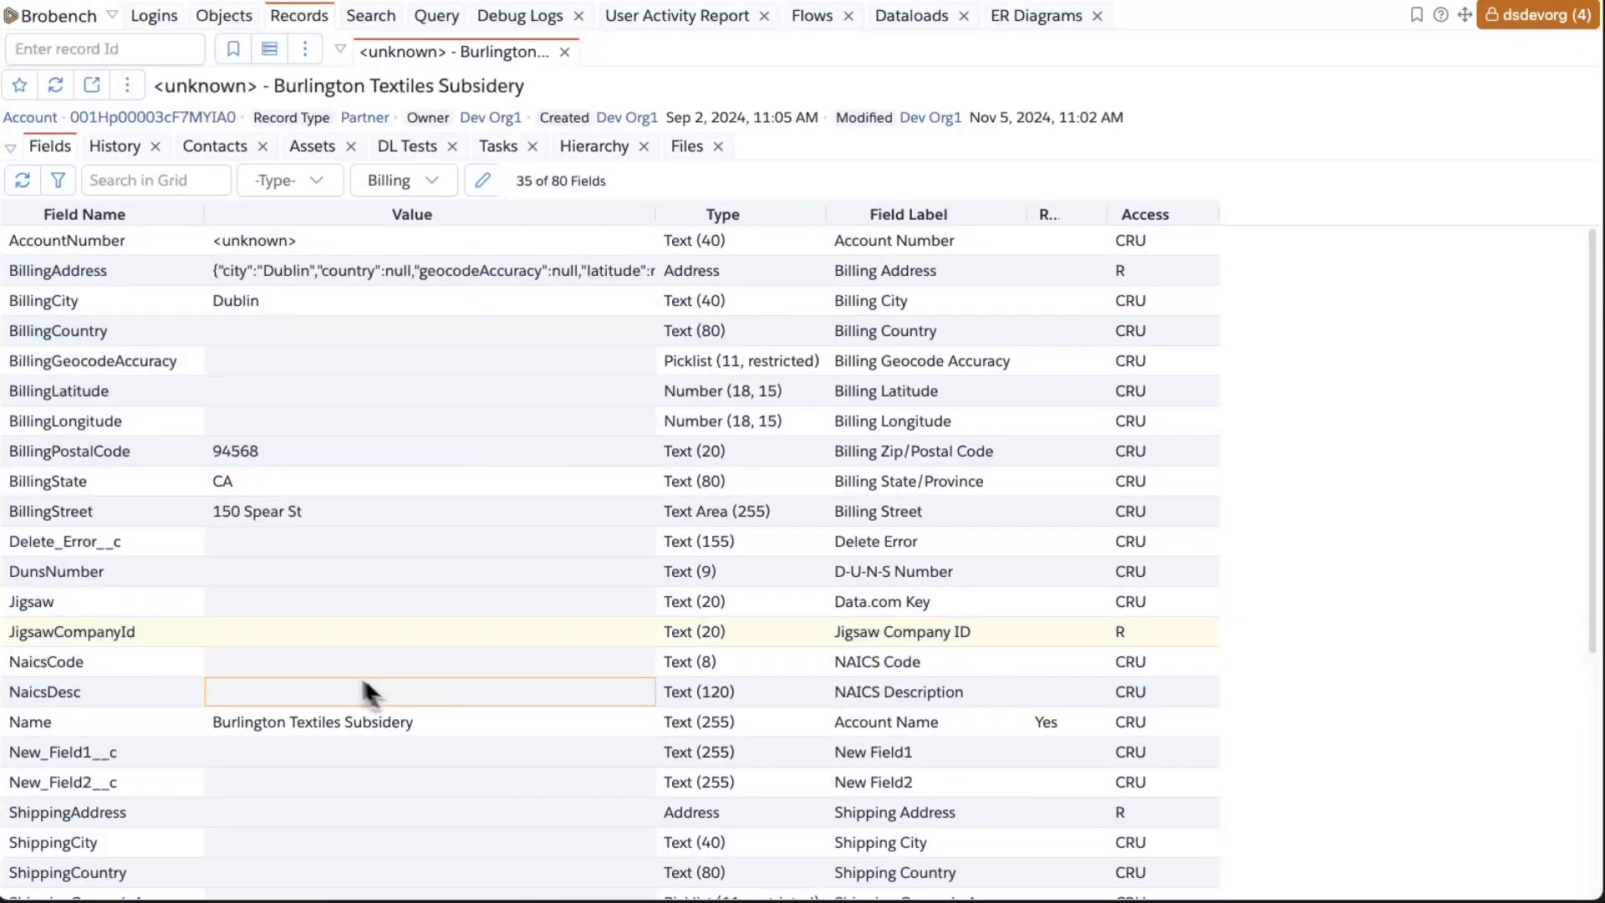
drag(92, 271, 134, 267)
click(133, 262)
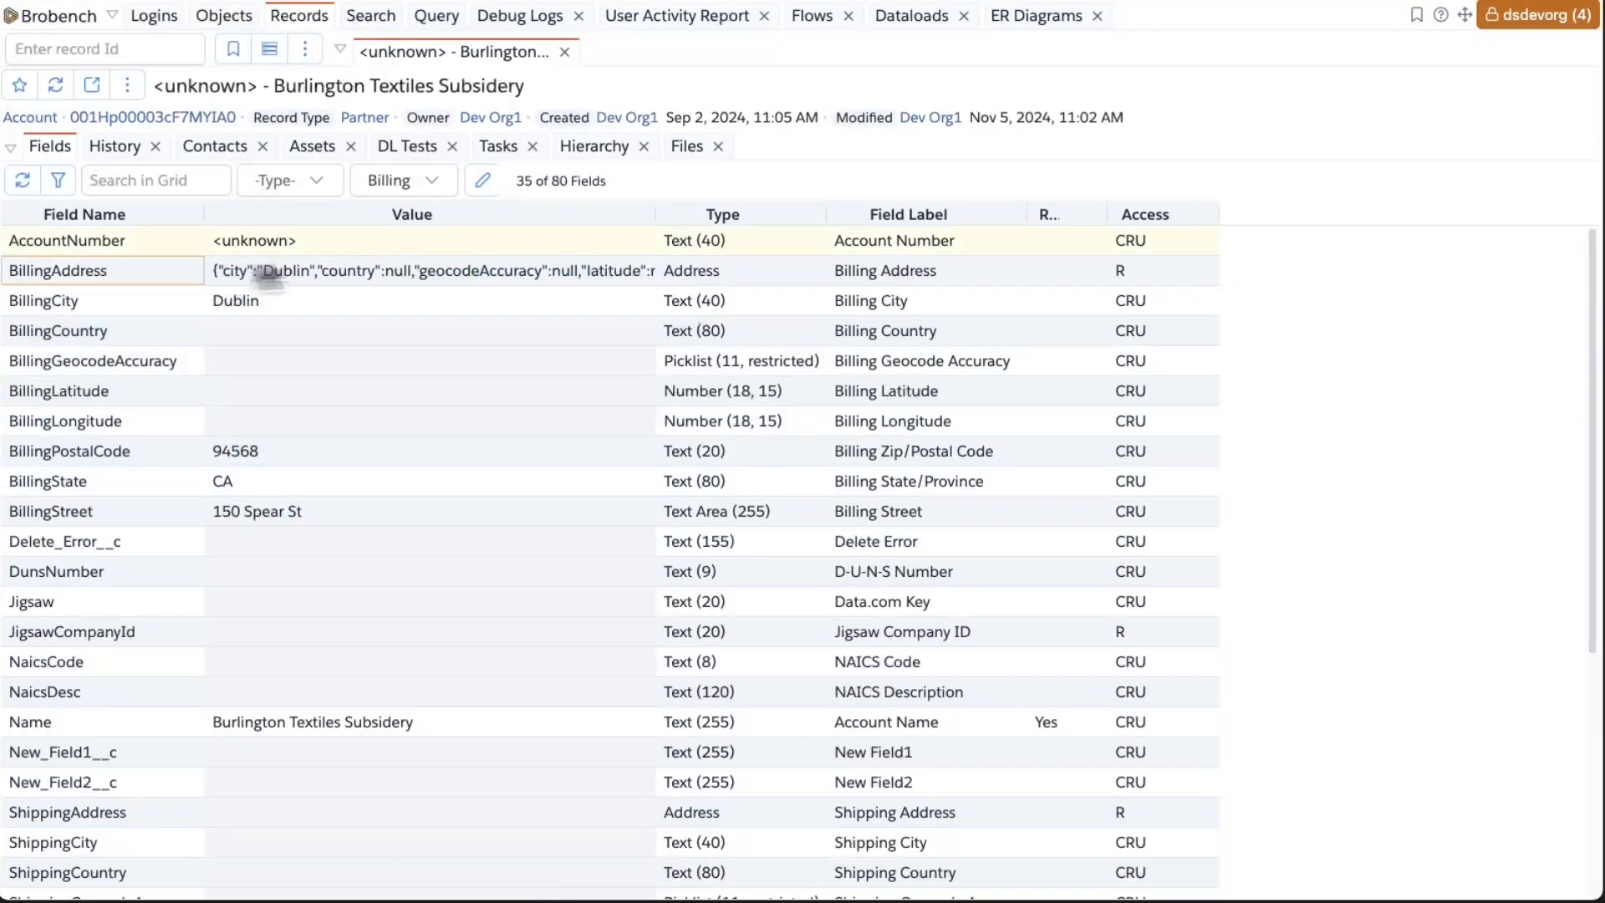
key(super+c)
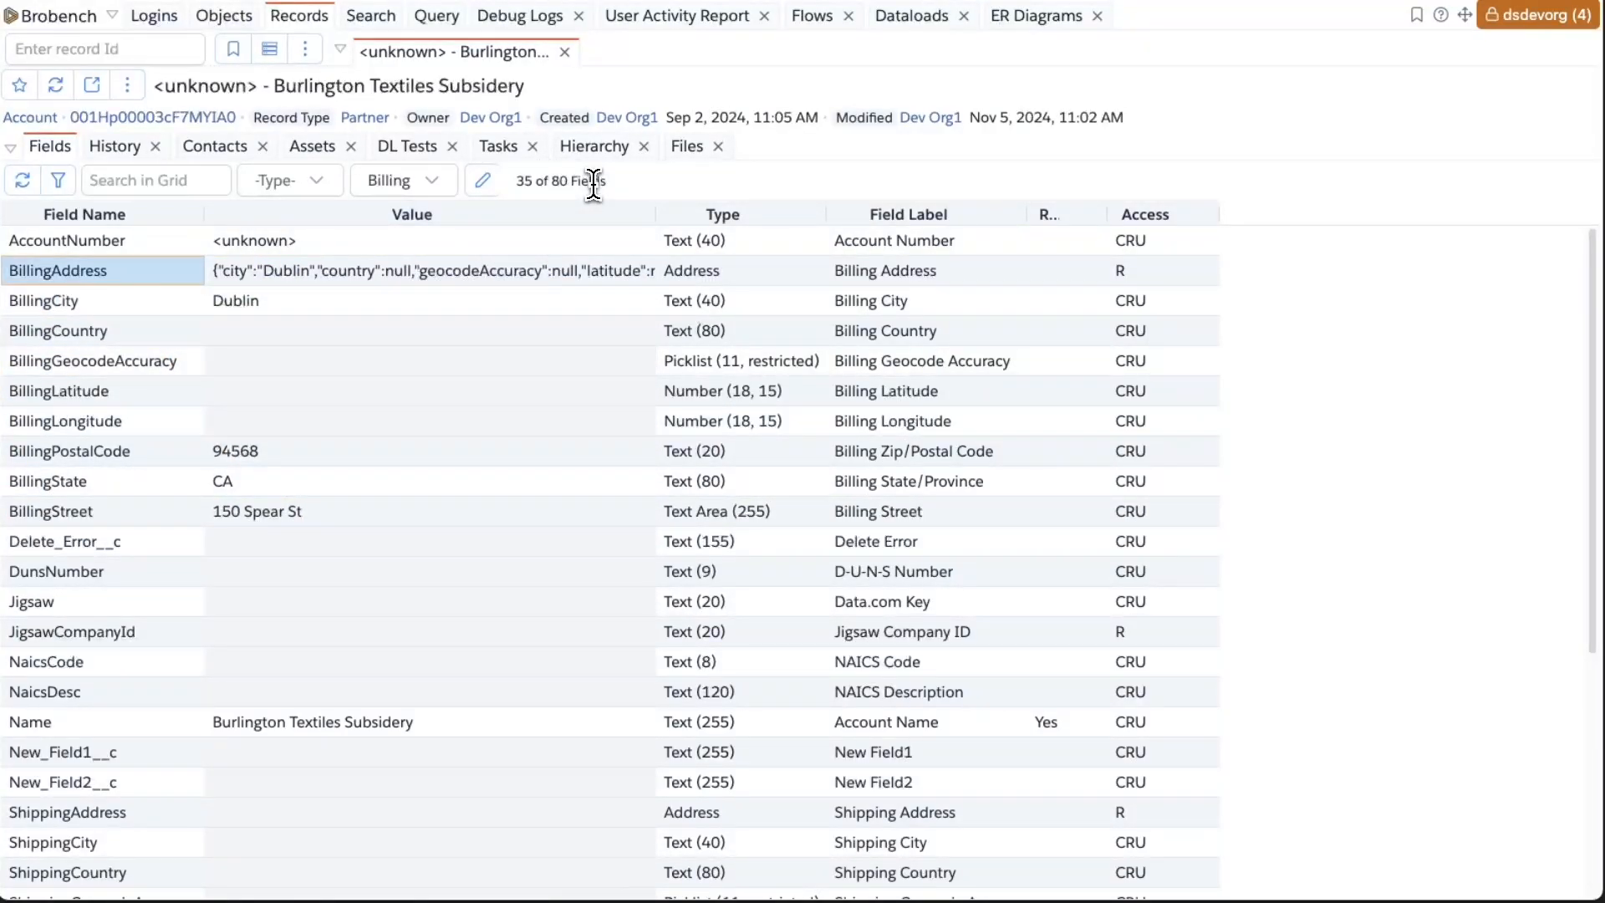